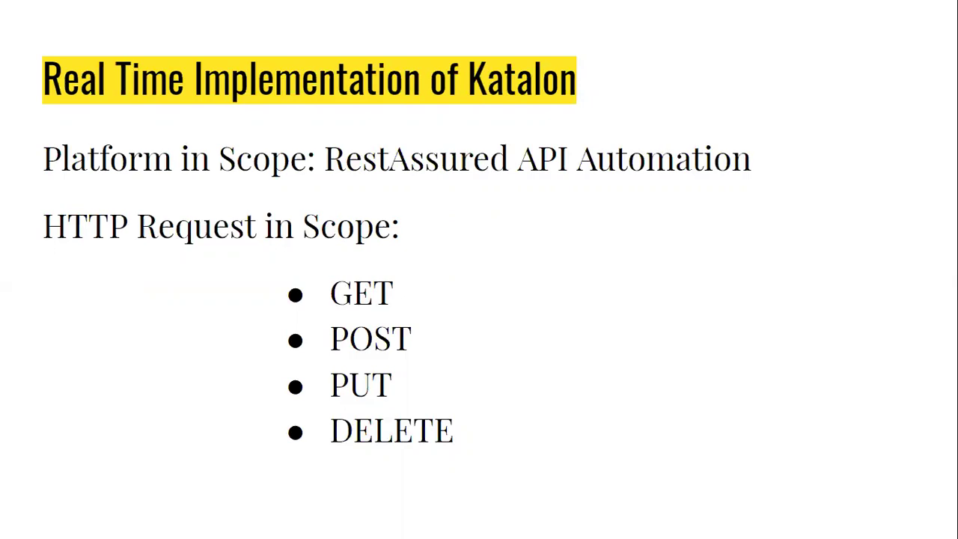
Step: Switch to Katalon Studio and close the Katalon Help page
key(alt+Tab)
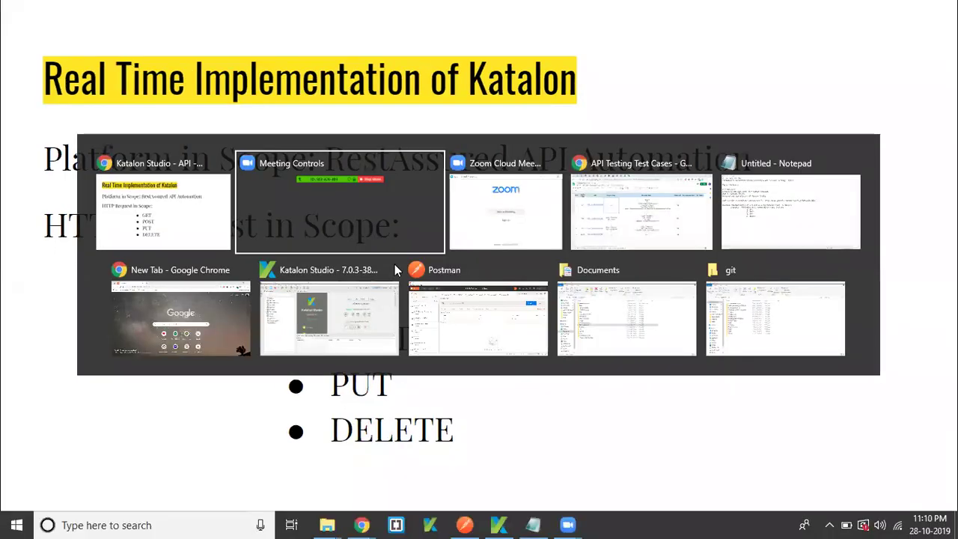
key(alt+Tab)
key(alt+Tab)
key(alt+Tab)
key(alt+Tab)
key(alt+Tab)
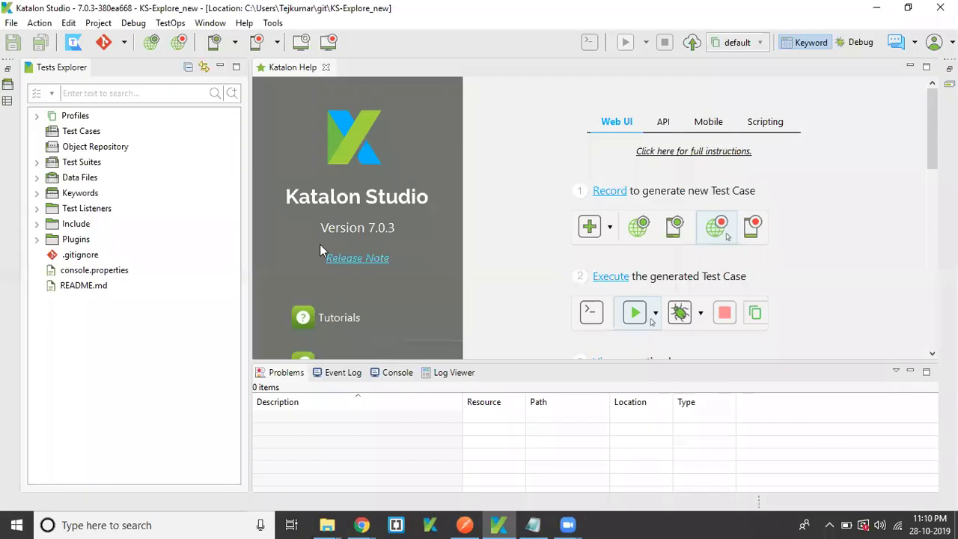
click(326, 67)
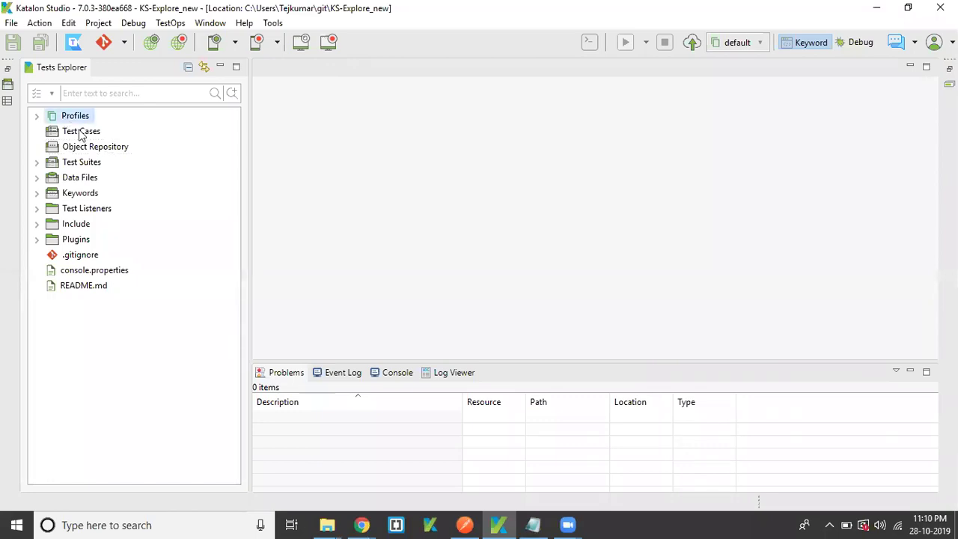
key(alt+Tab)
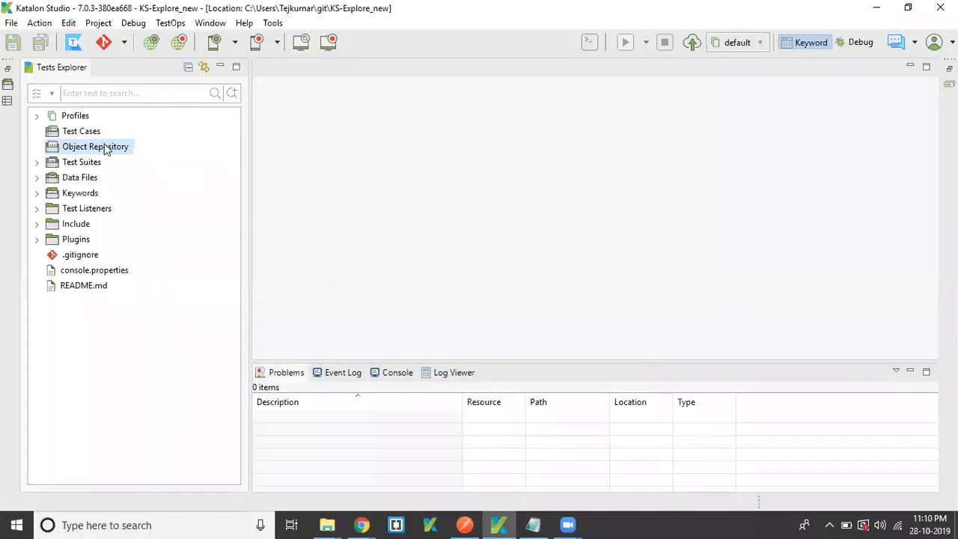
Step: Start creating a new web service request in the Object Repository
right_click(106, 149)
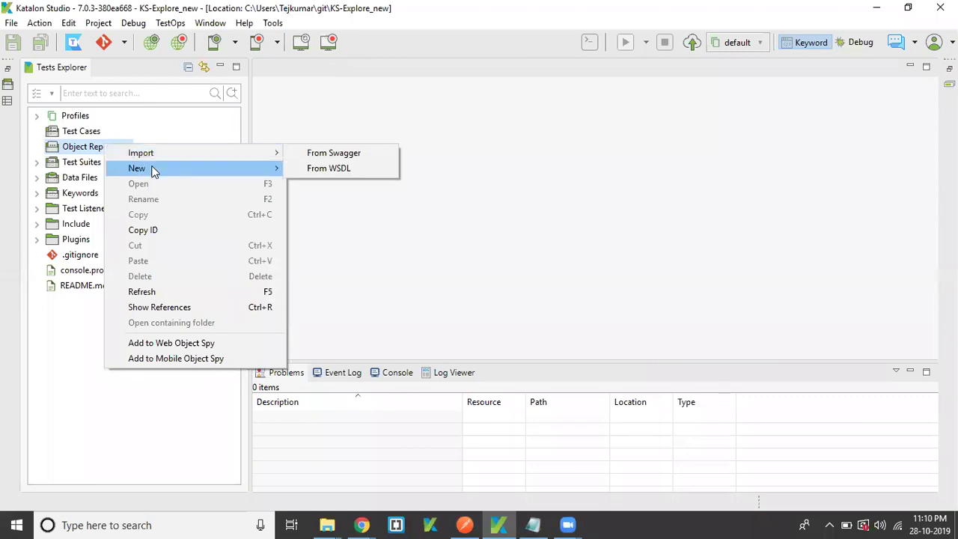
mouse_move(208, 170)
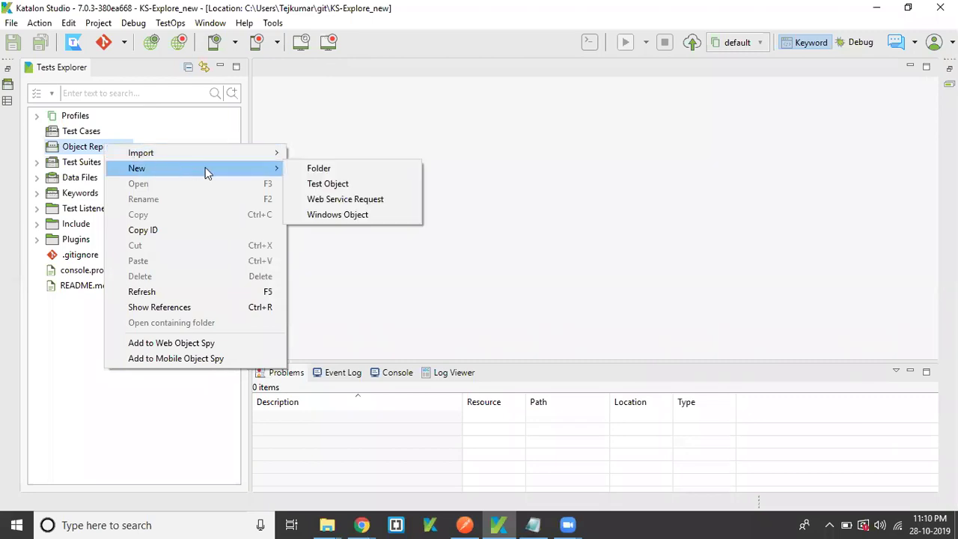
click(346, 199)
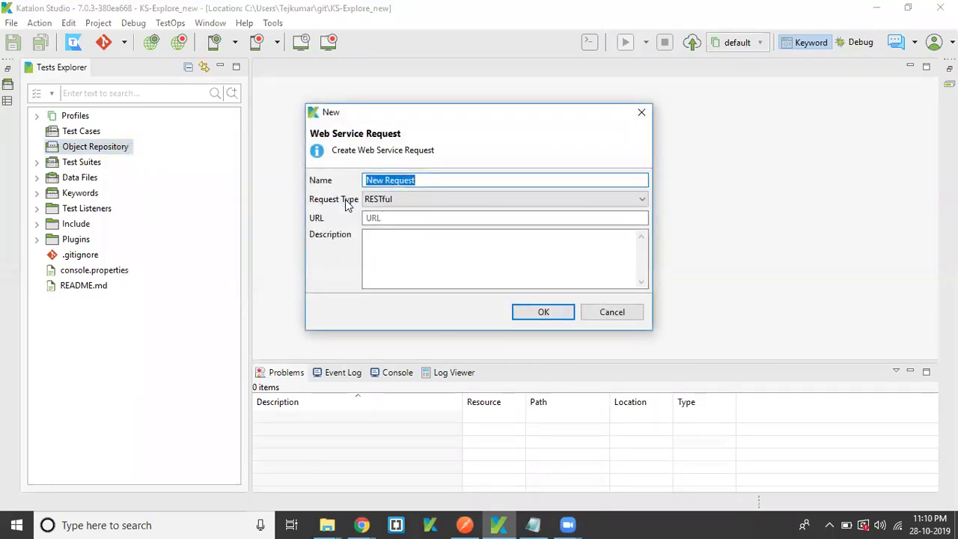
text(TC01_)
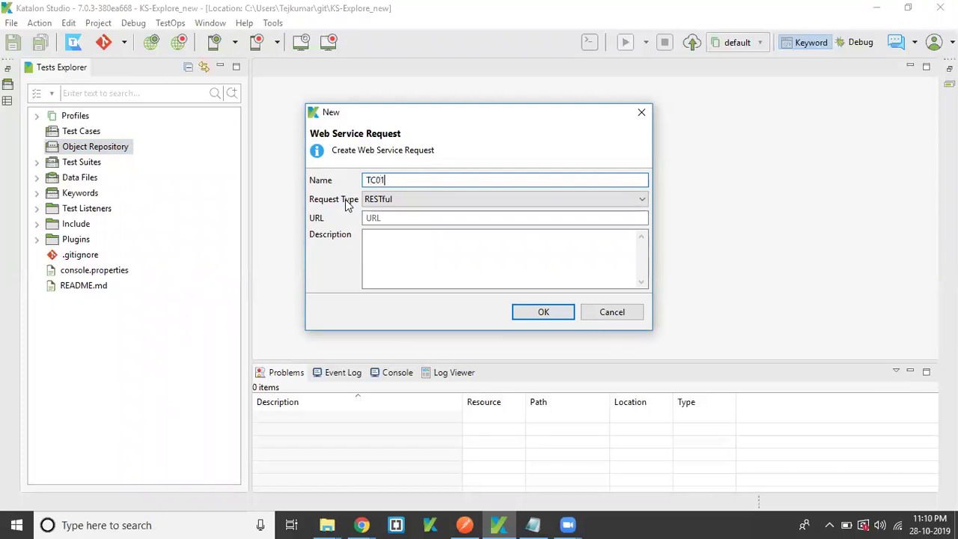
key(BackSpace)
key(BackSpace)
key(BackSpace)
key(BackSpace)
key(BackSpace)
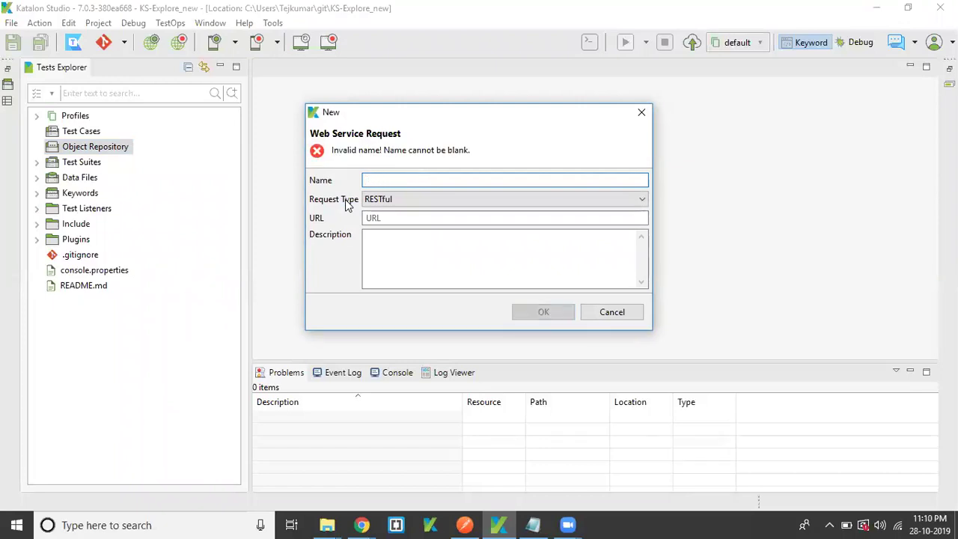
Step: Name the web service request GET_REQUEST and keep RESTful as its request type
text(Get)
key(BackSpace)
key(BackSpace)
text(ET)
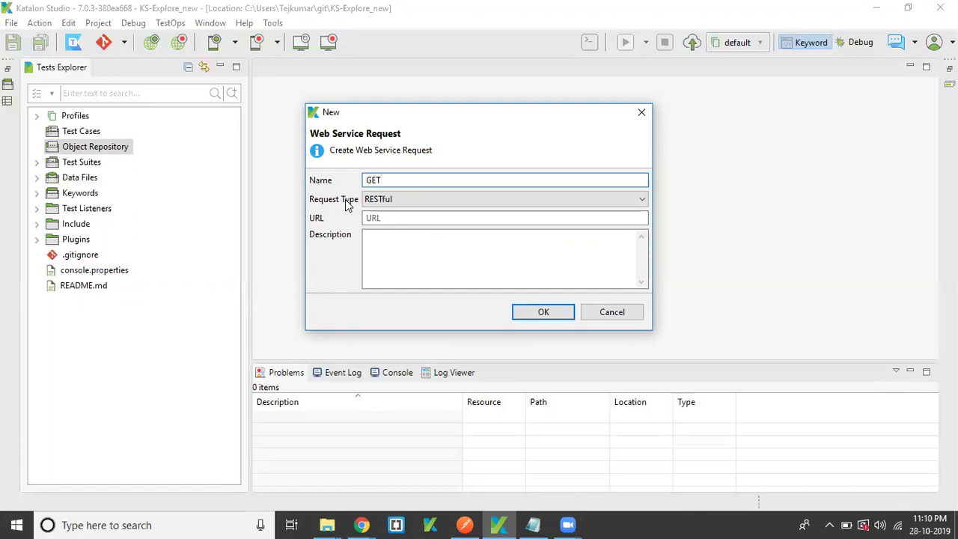
text(_REQUEST)
click(410, 221)
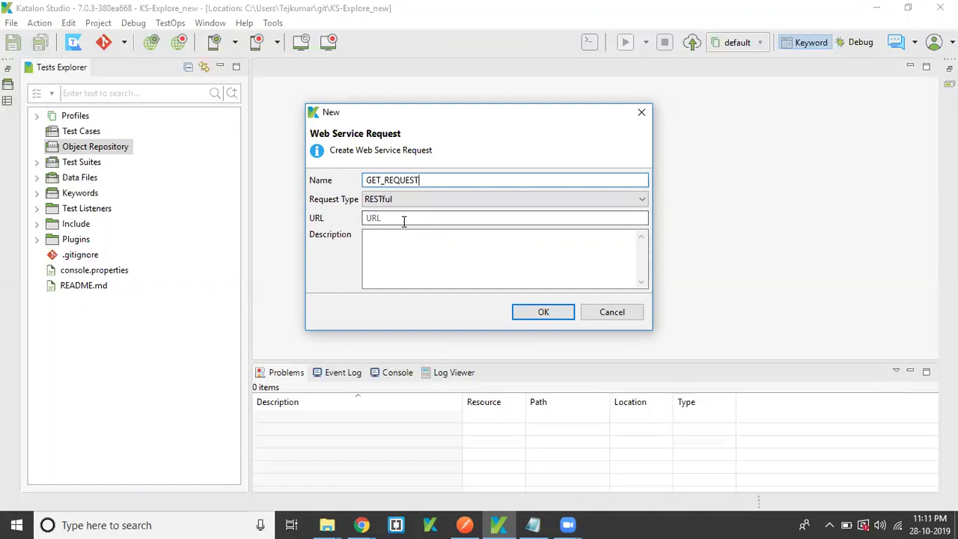
click(390, 200)
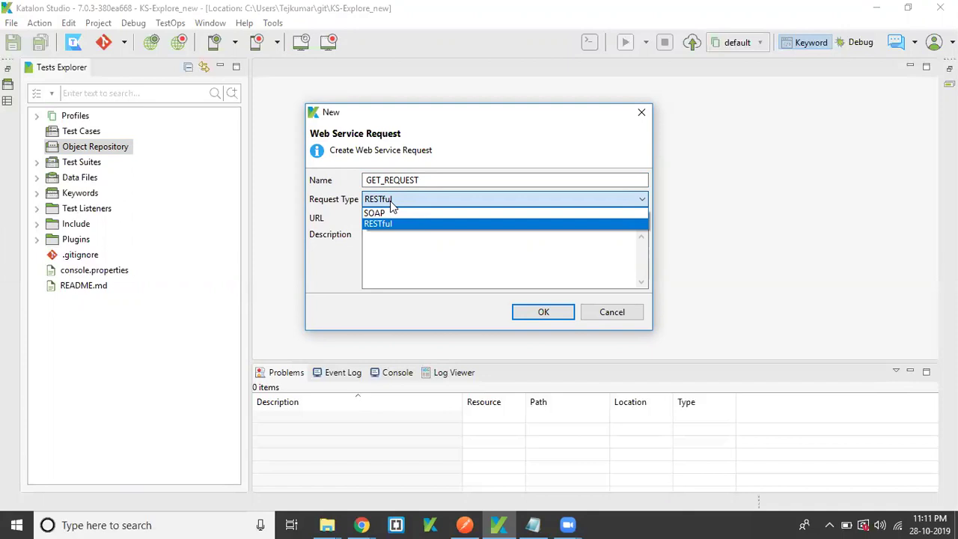
click(390, 201)
click(390, 217)
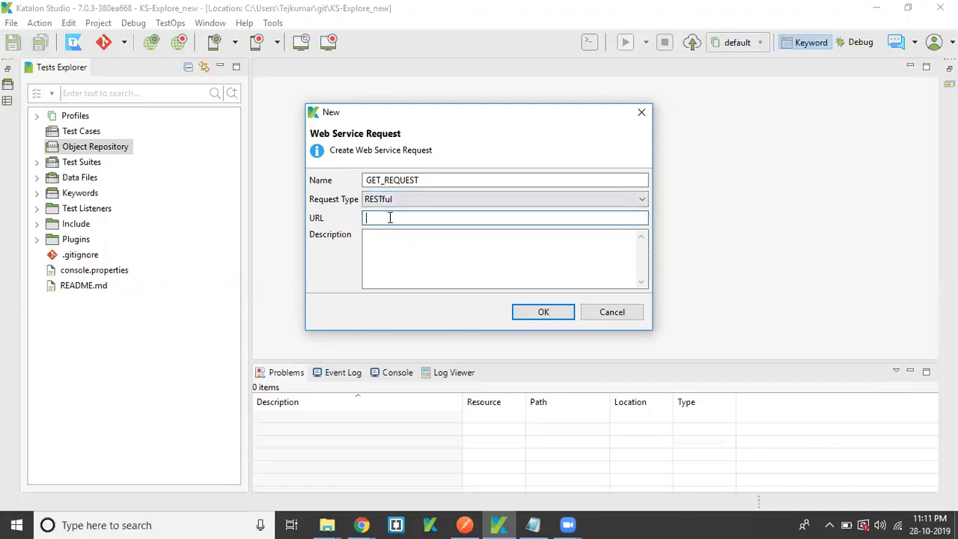
key(alt+Tab)
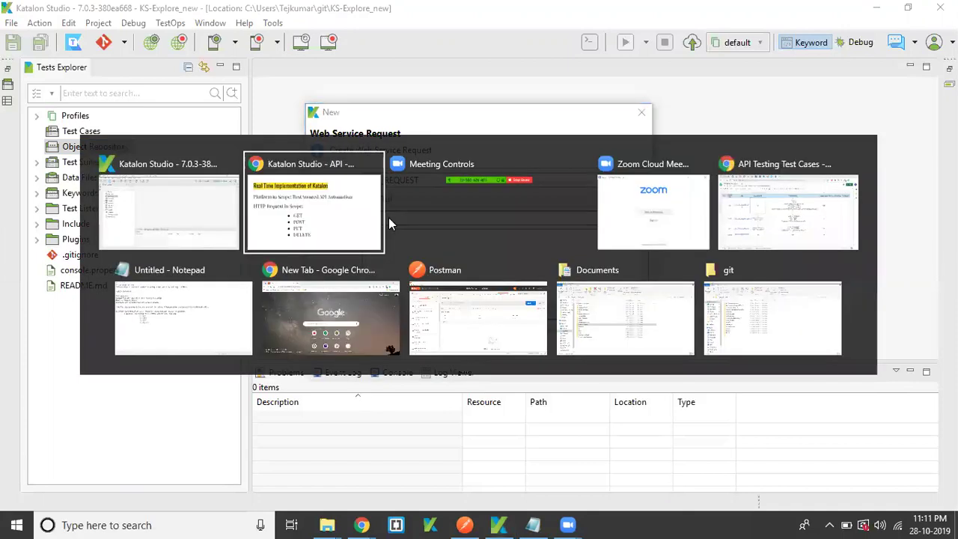
key(alt+Tab)
key(alt+Tab)
key(alt+Tab)
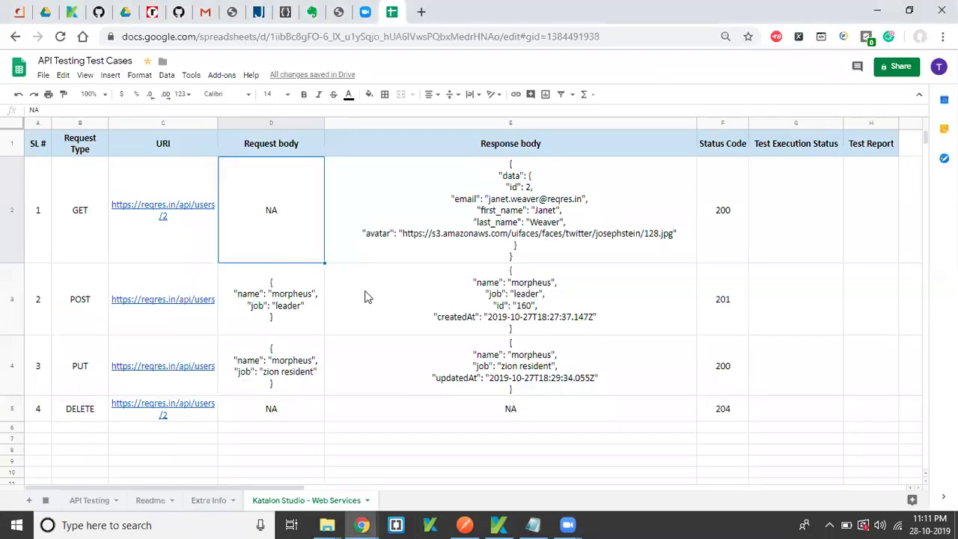
click(366, 297)
click(366, 228)
click(277, 228)
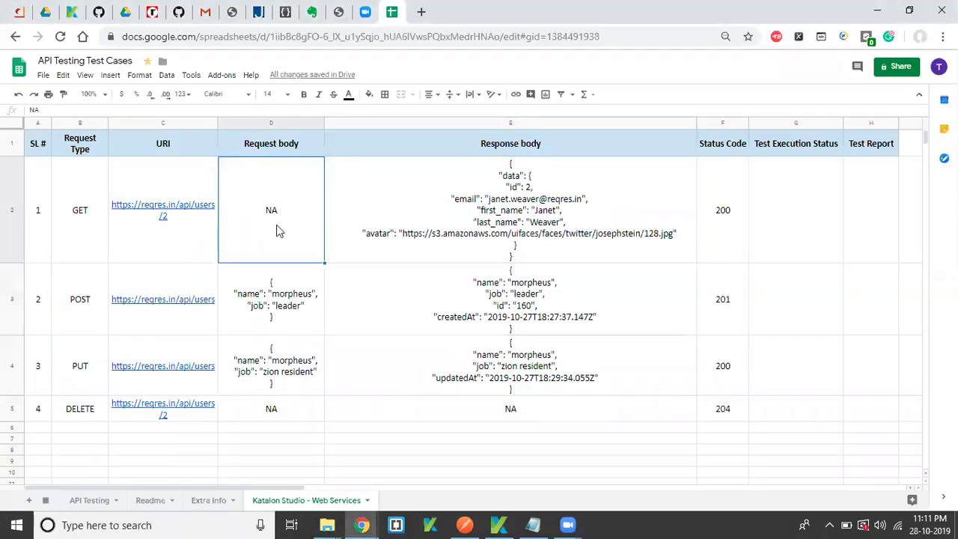
click(195, 235)
click(137, 110)
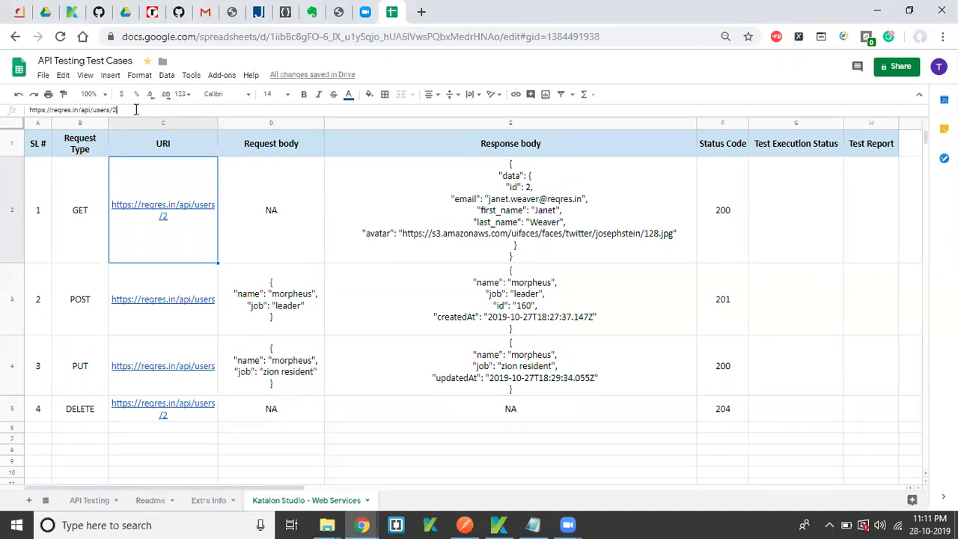
drag(137, 110, 19, 110)
key(ctrl+c)
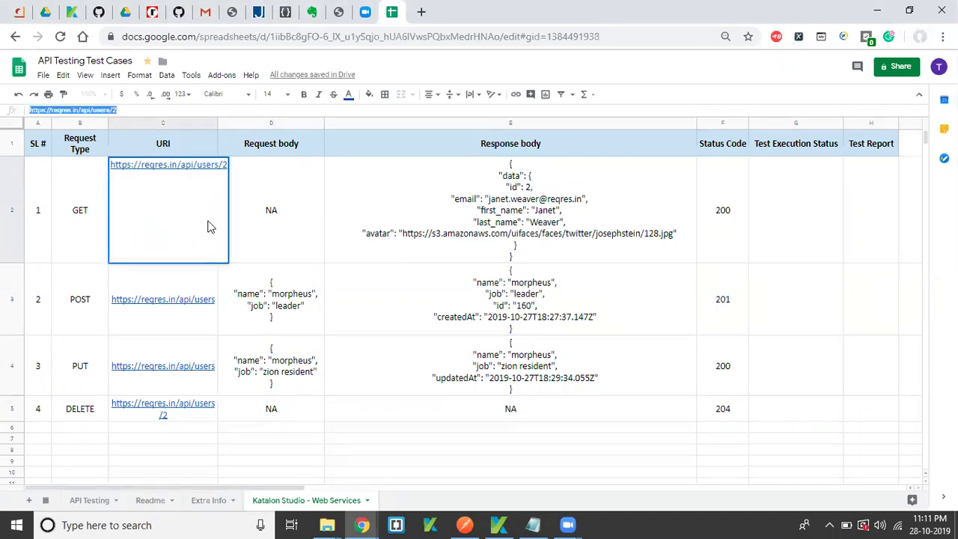
Step: Review the GET row's request body, response body, status code, test execution status and test report cells
click(276, 231)
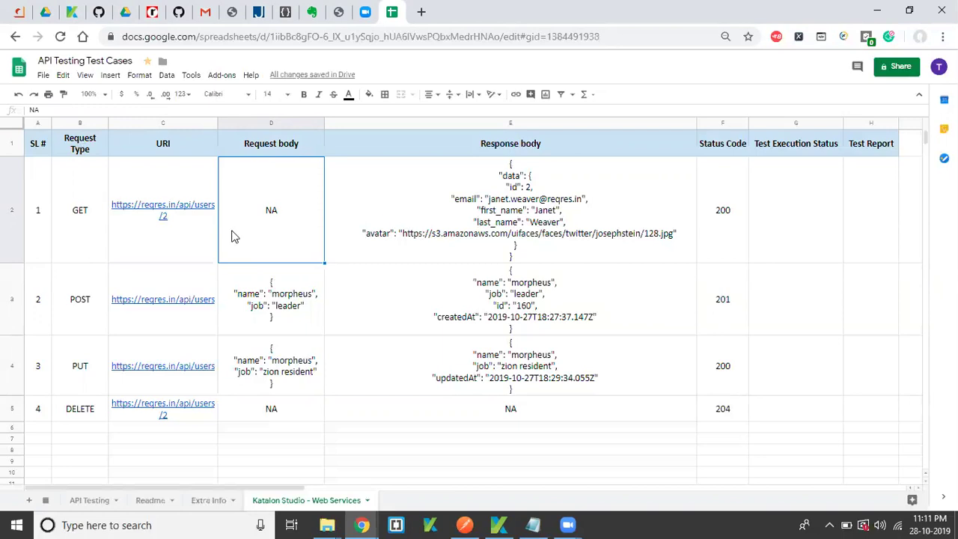
click(446, 230)
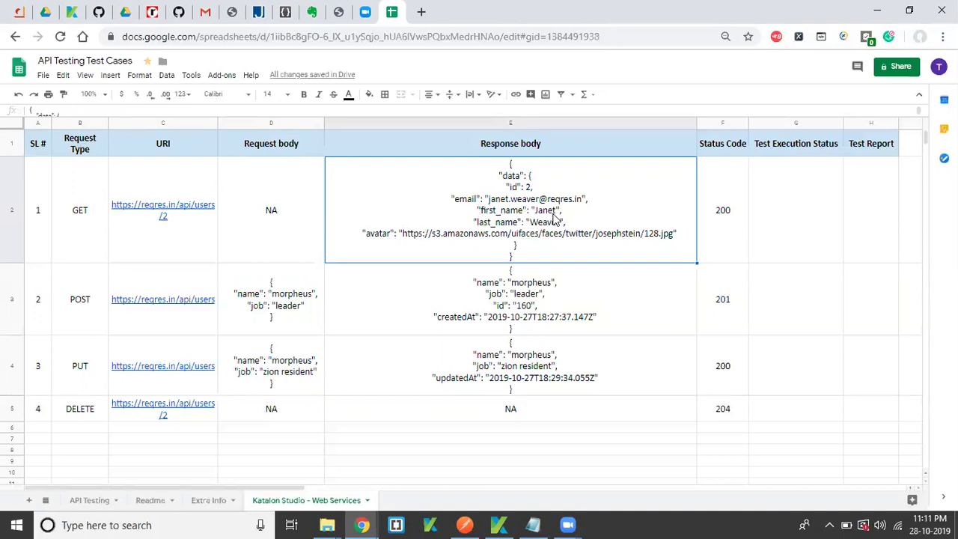
click(723, 213)
click(779, 220)
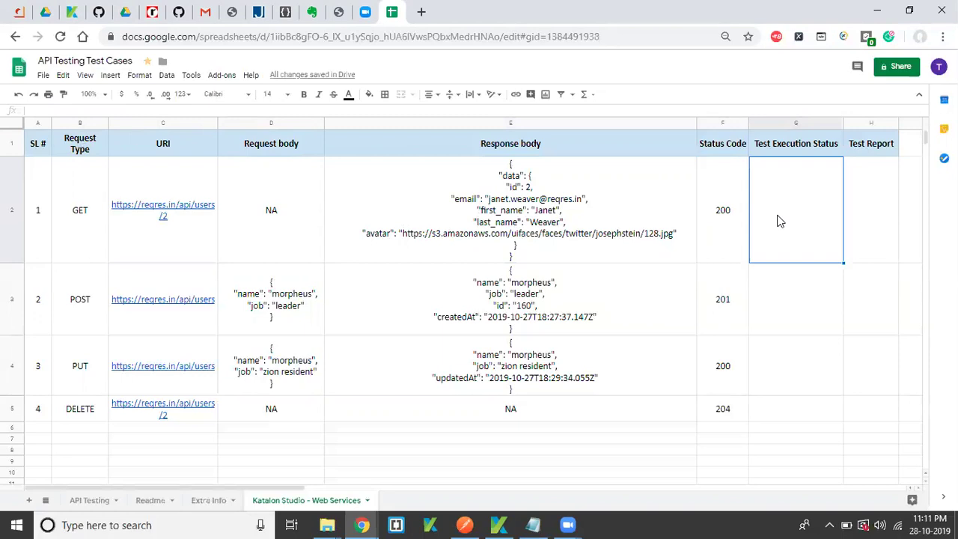
click(869, 214)
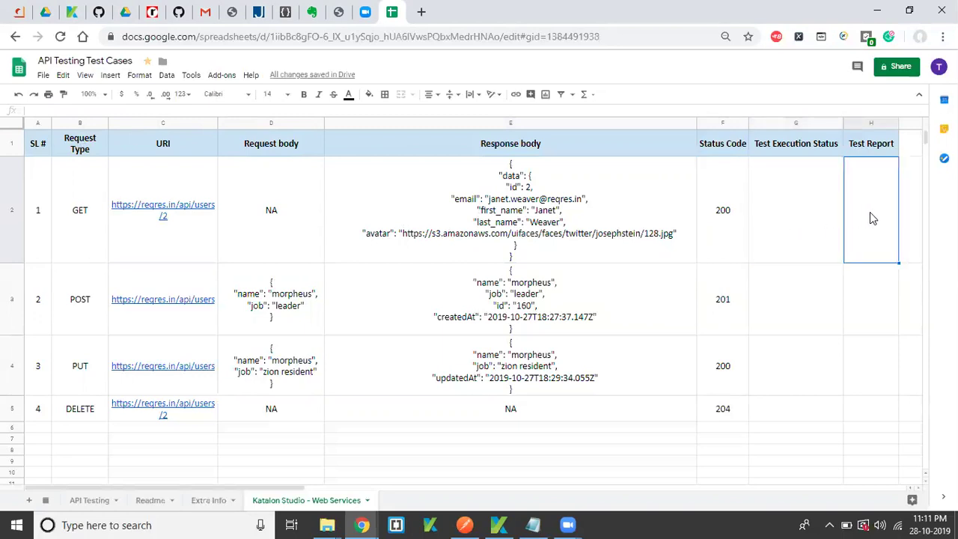
click(211, 221)
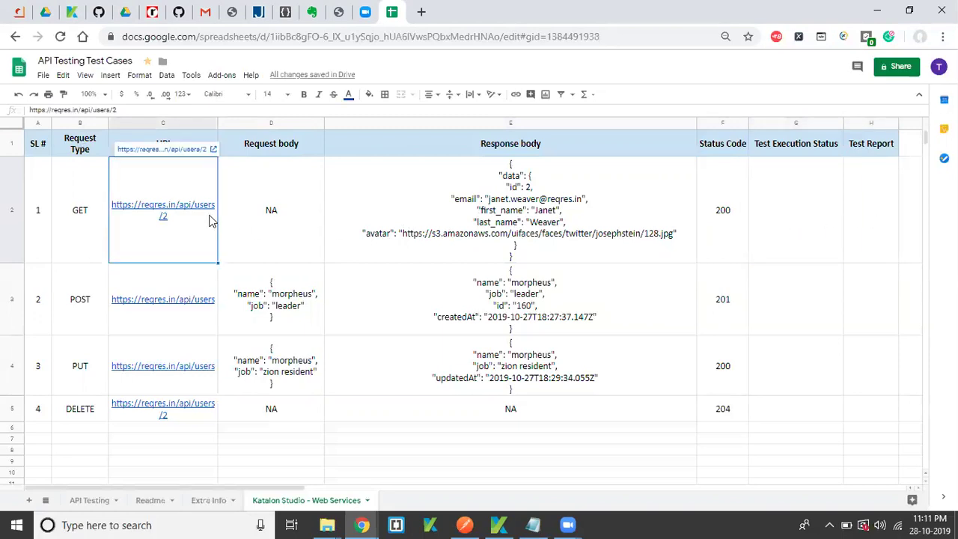
key(alt+Tab)
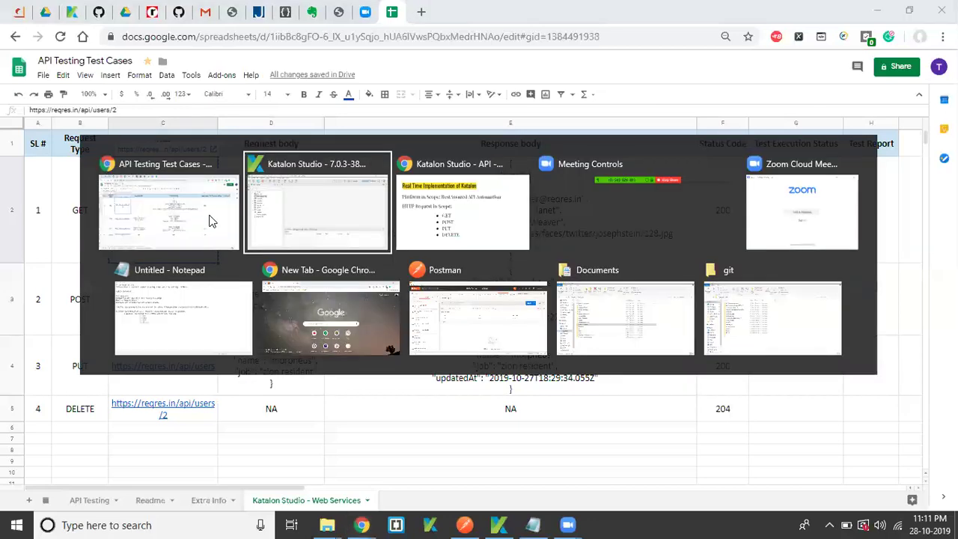
key(ctrl+v)
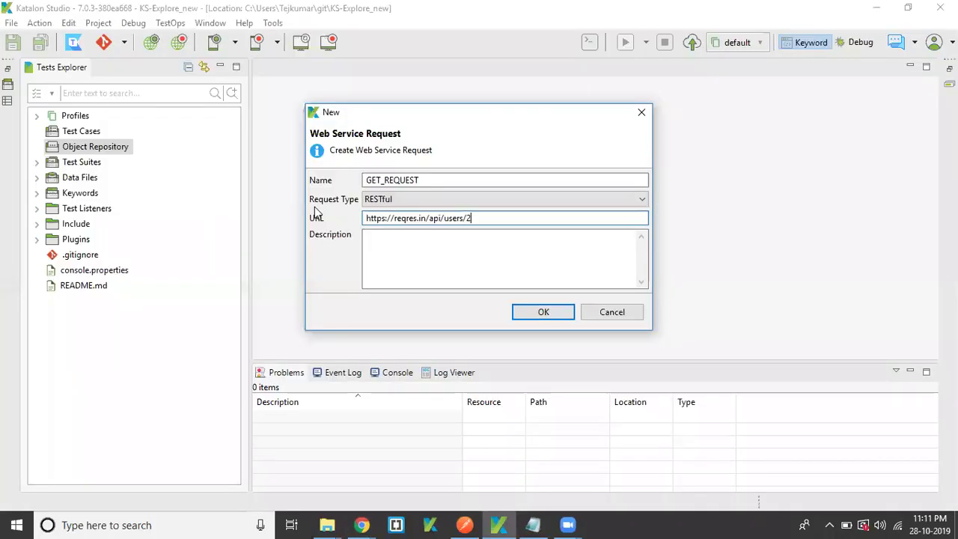
click(544, 313)
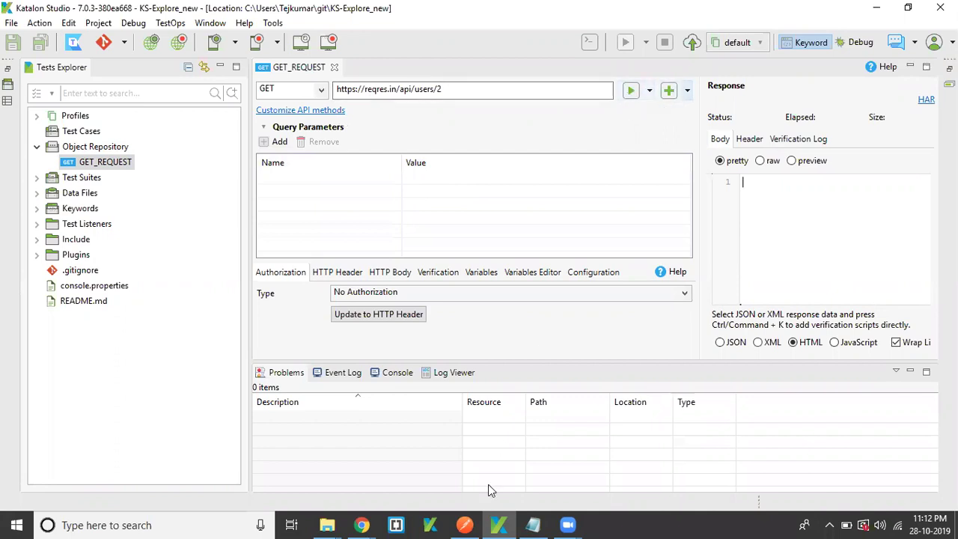
Step: Copy the GET_REQUEST URL into the untitled GET request in Postman and send it
double_click(474, 88)
key(ctrl+c)
key(alt+Tab)
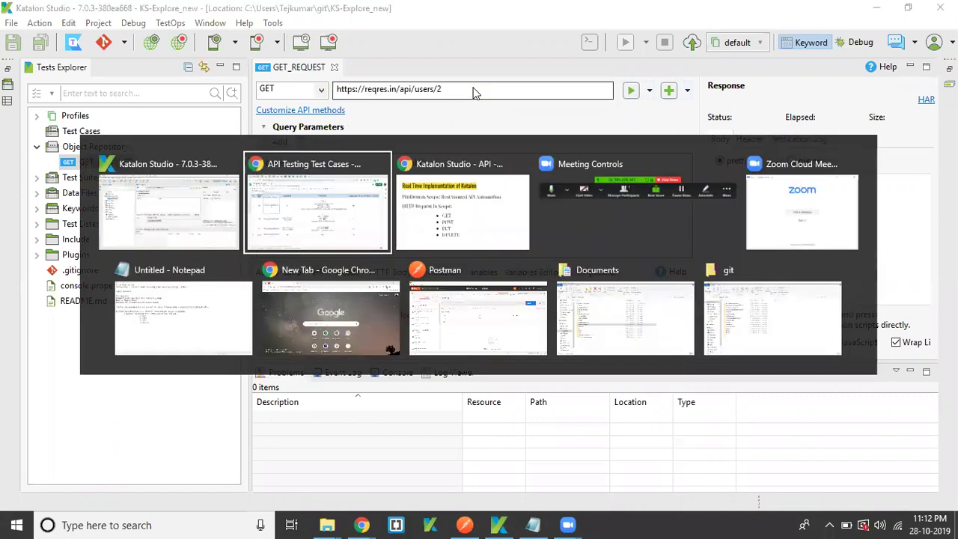
key(alt+Tab)
key(alt+Tab)
key(alt+Tab)
key(alt+Tab)
key(alt+Tab)
key(alt+Tab)
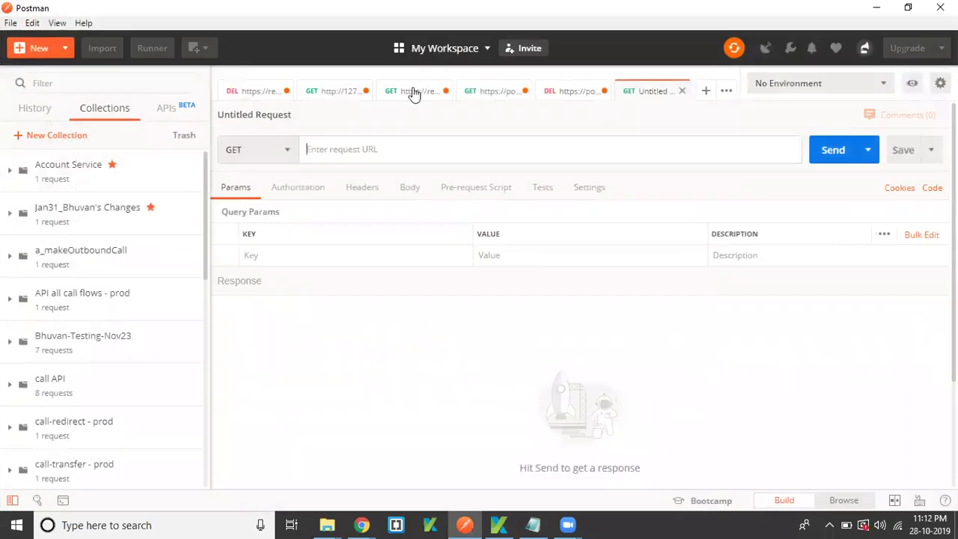
click(363, 150)
key(ctrl+v)
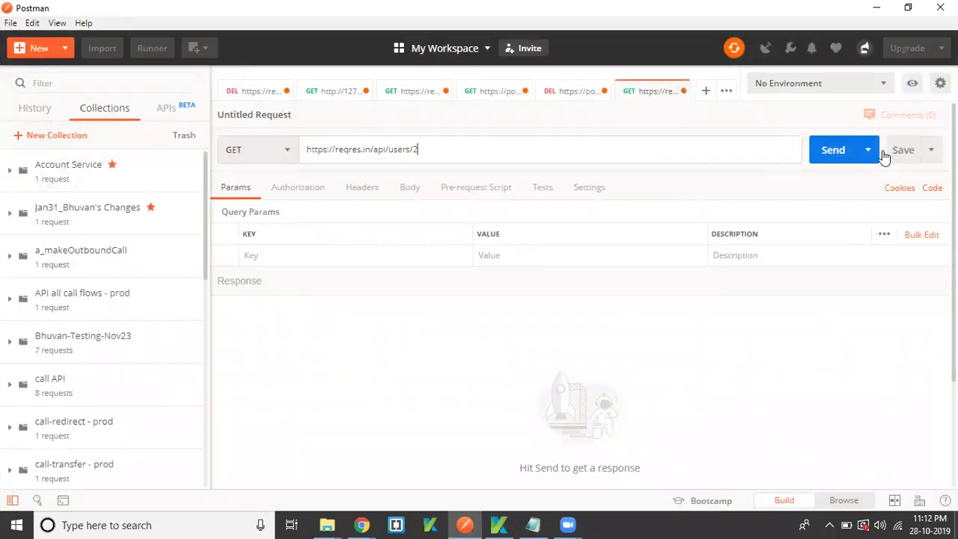
click(838, 153)
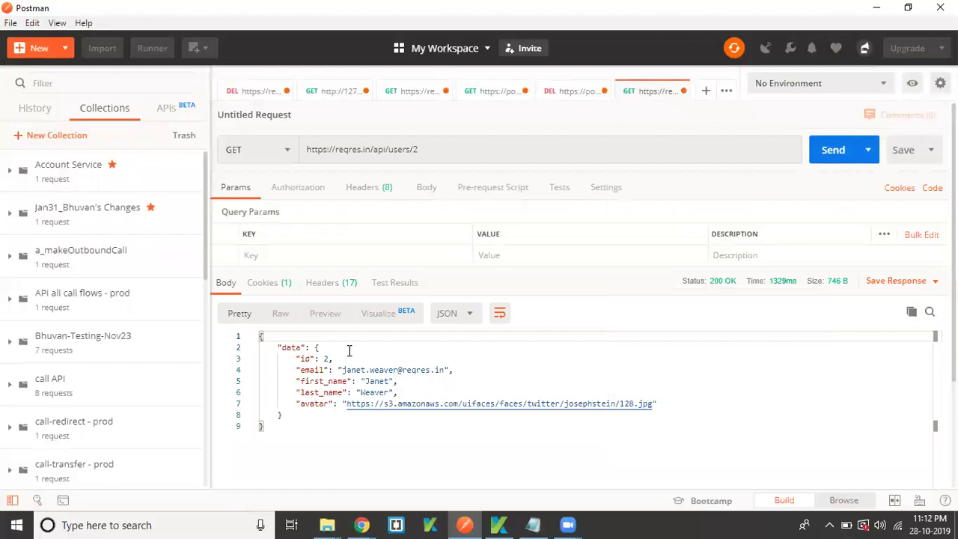
Step: Copy the whole JSON response body from Postman into a new Notepad document and maximize its window
click(344, 441)
key(ctrl+a)
key(ctrl+c)
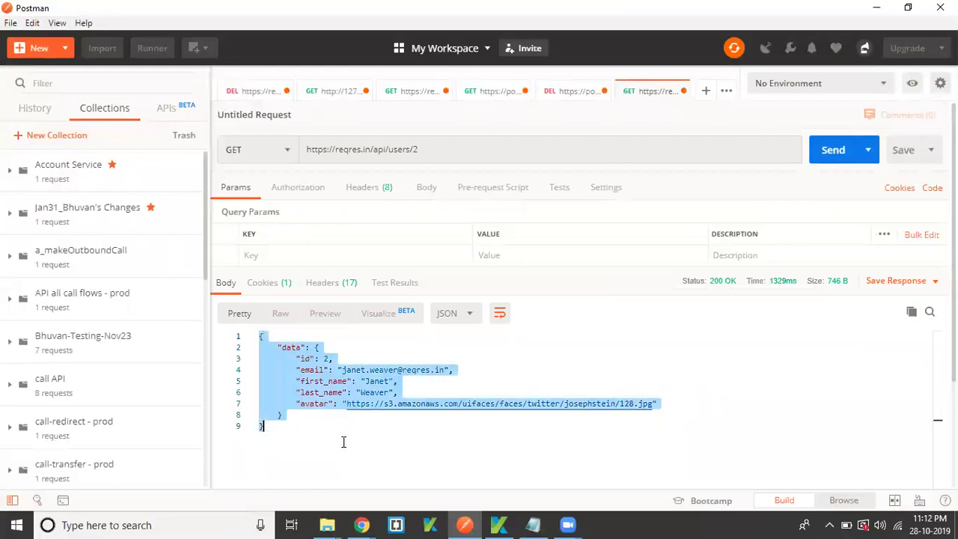
key(super)
text(note)
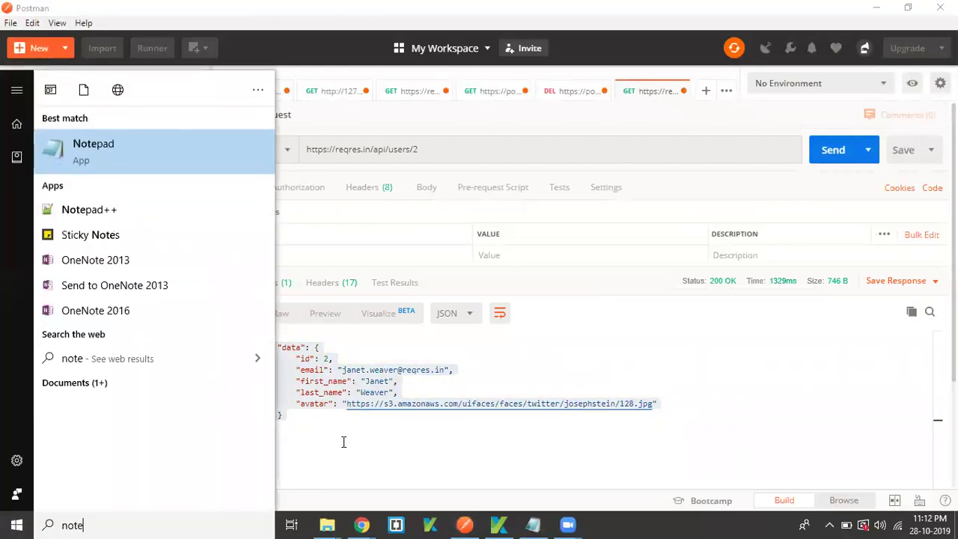
key(Return)
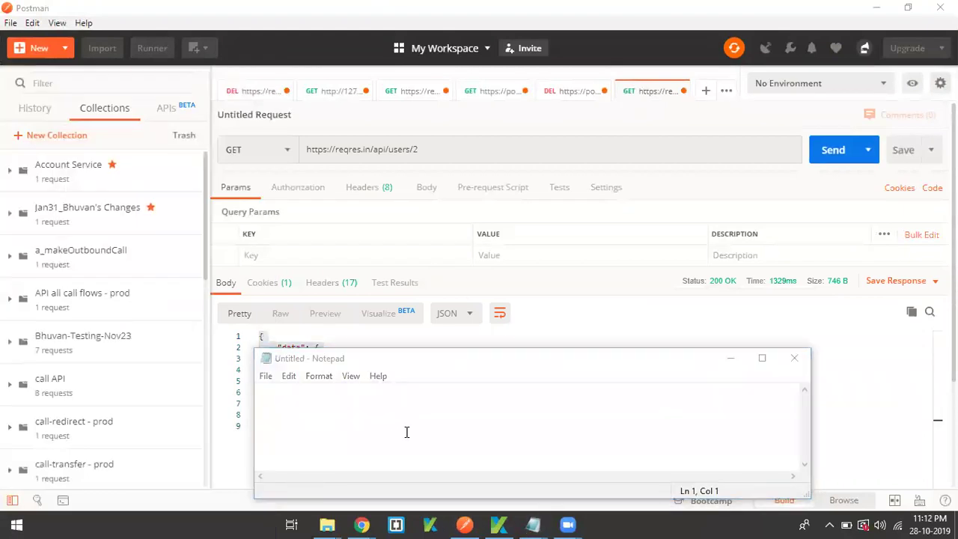
key(ctrl+v)
click(762, 358)
Step: Add a dashed separator line ending in POSTMAN RESPONSE below the pasted JSON
key(Return)
text(------------------)
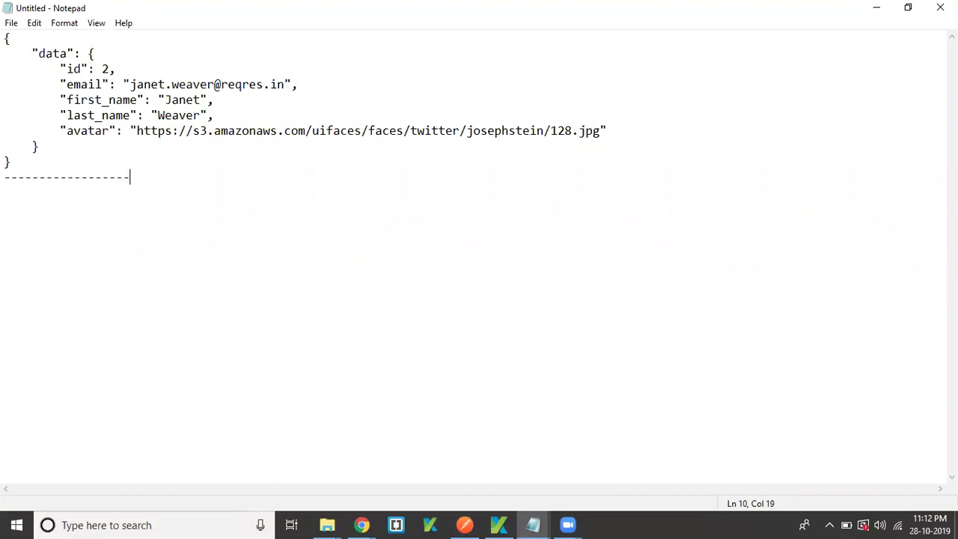
text(-------------------------------------------------------POSTMAN RESPONSE)
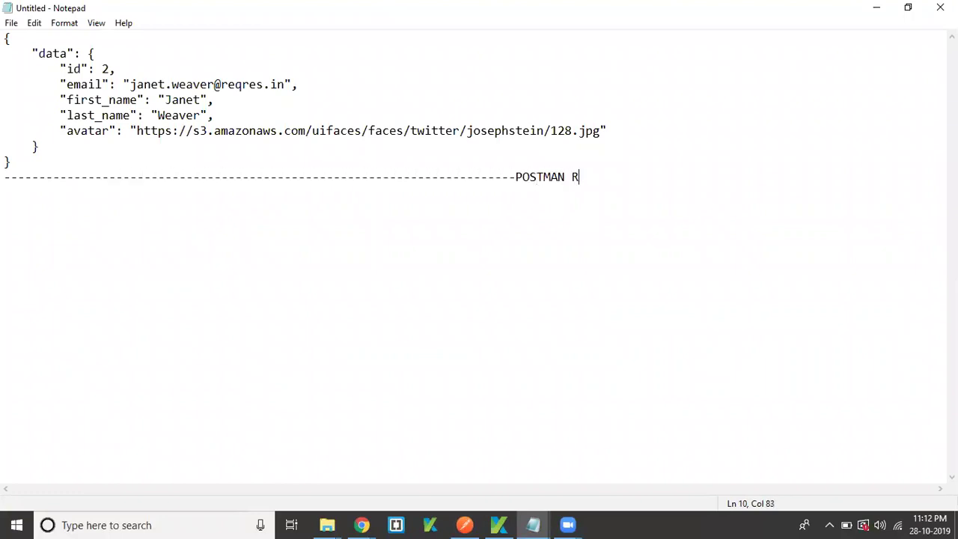
Step: Start a new line below the separator, switch to Katalon Studio and send GET_REQUEST
key(Return)
key(alt+Tab)
key(alt+Tab)
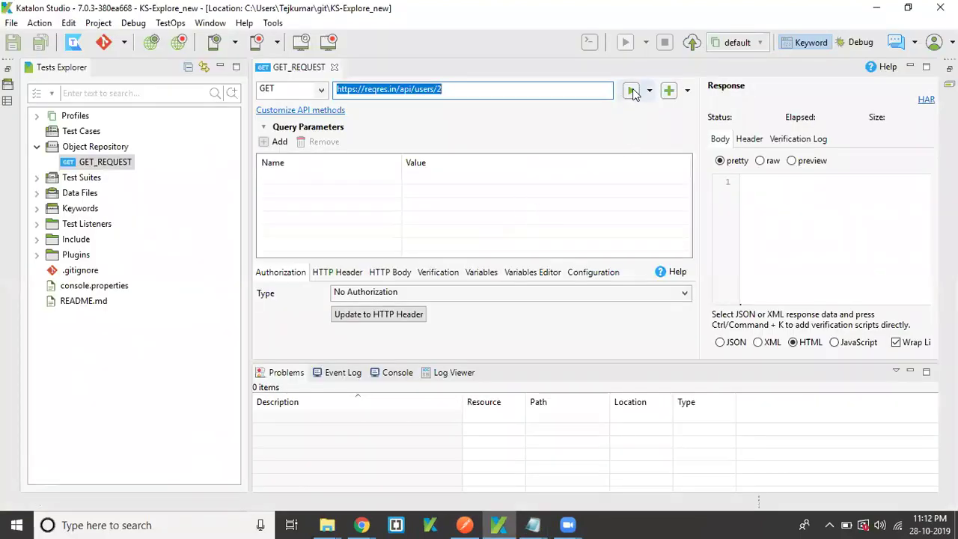
click(630, 91)
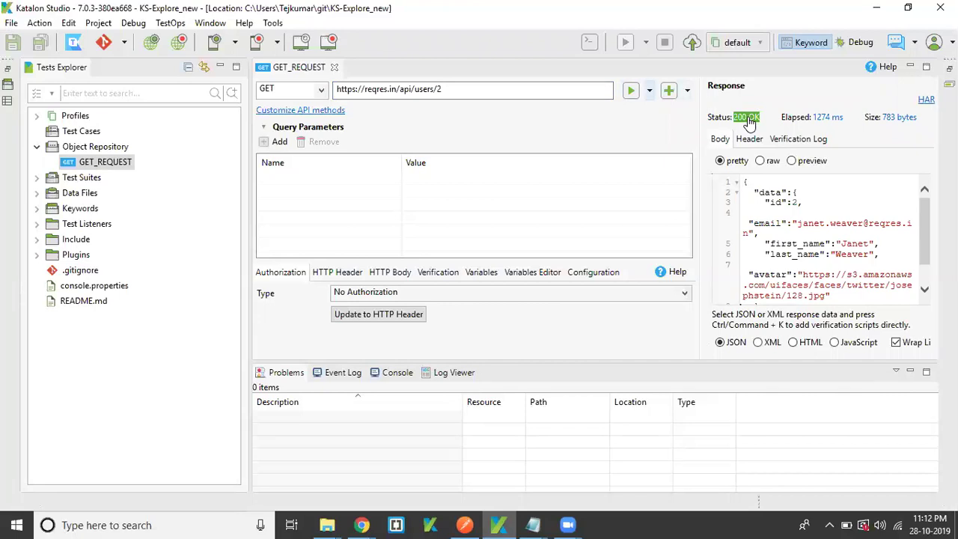
Step: Switch to Postman and check the status code of its response against the one in Katalon Studio
key(alt+Tab)
key(Tab)
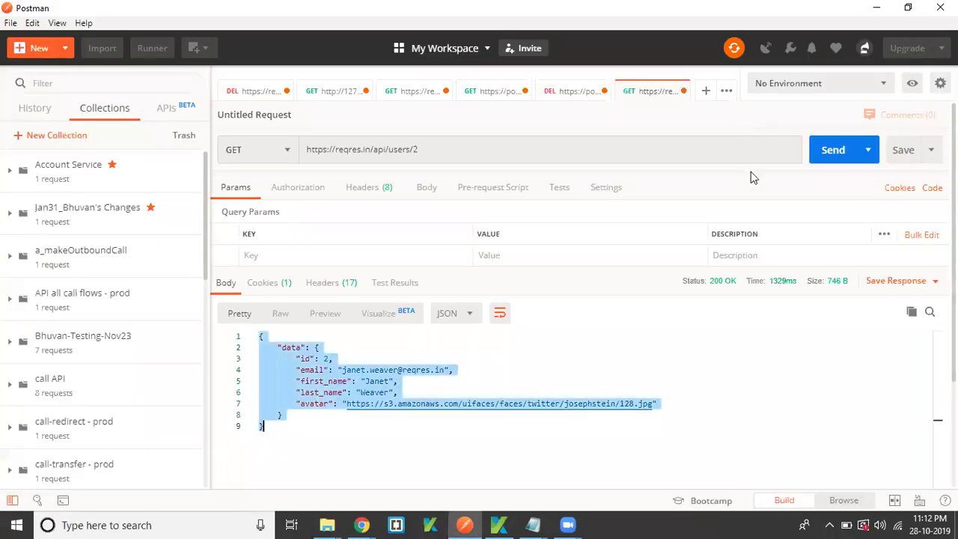
mouse_move(719, 289)
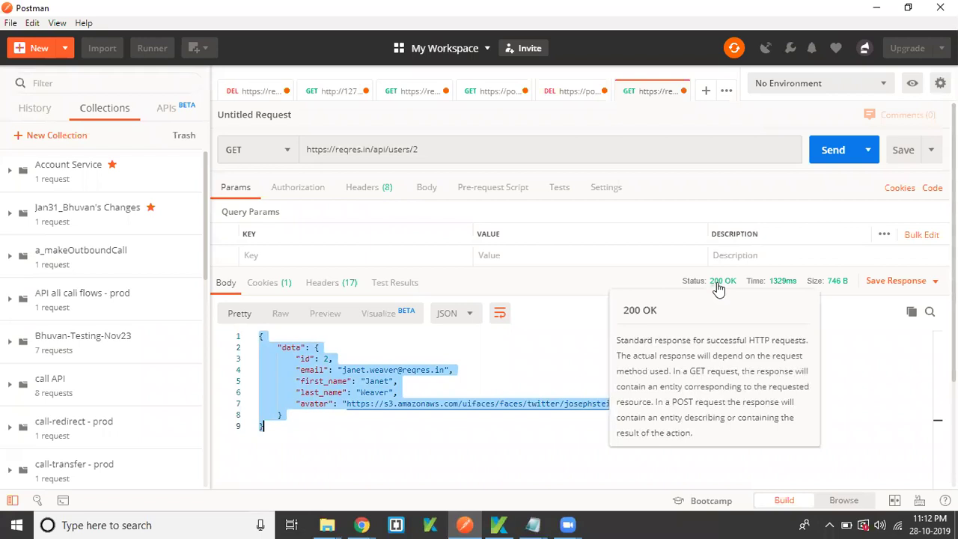
Step: Copy the whole JSON response body from Katalon Studio and paste it below the POSTMAN RESPONSE line in Notepad
key(alt+Tab)
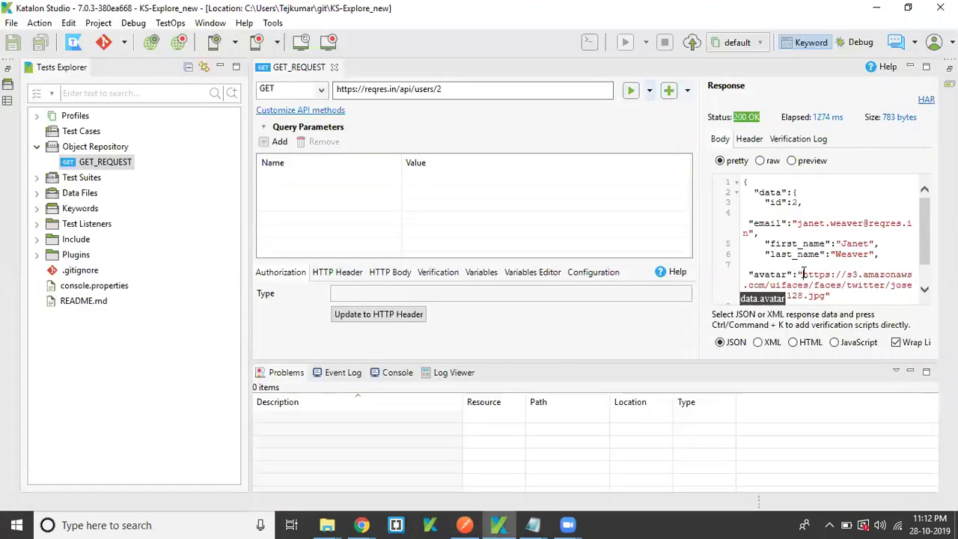
key(ctrl+a)
key(ctrl+c)
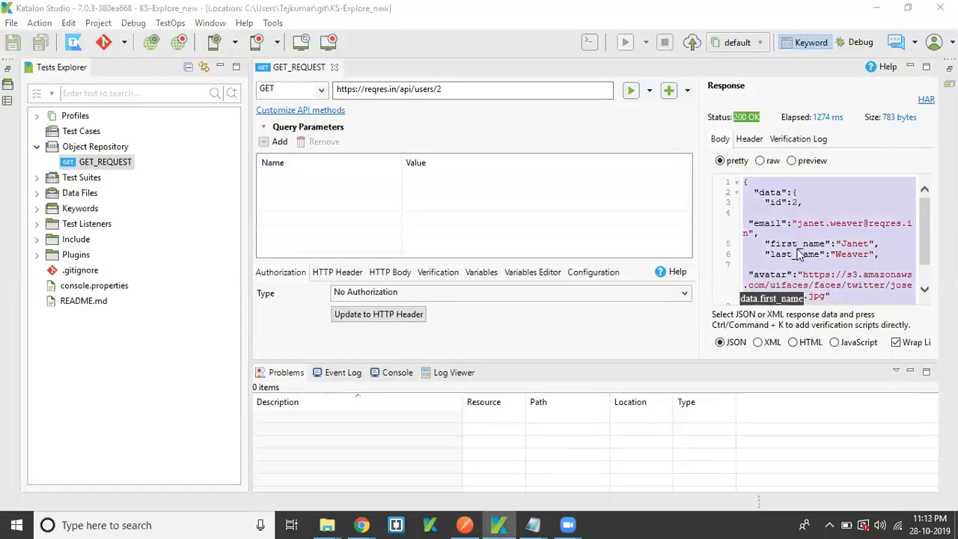
key(alt+Tab)
key(ctrl+v)
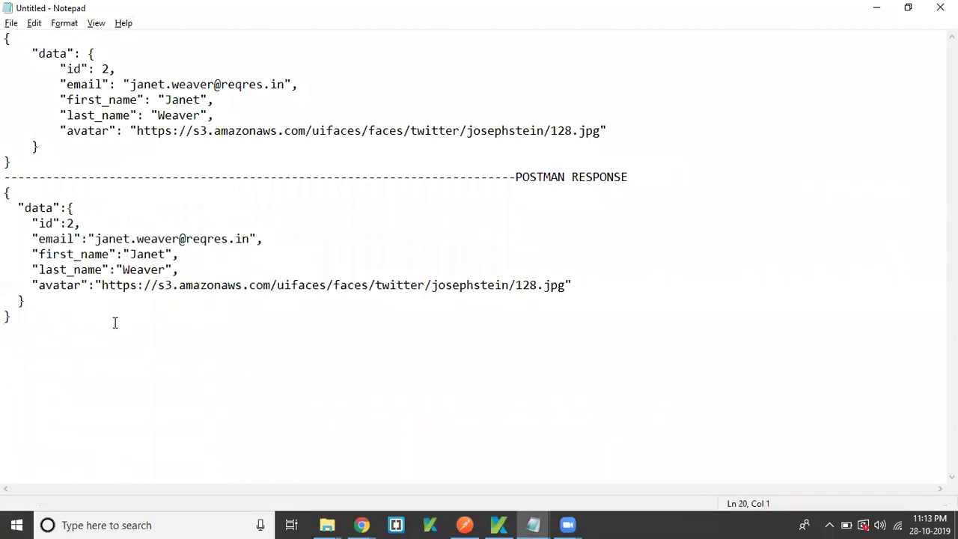
Step: Copy the dashed separator line below the second JSON block and replace POSTMAN with Katalon Studio in the copy
drag(633, 173, 5, 173)
key(ctrl+c)
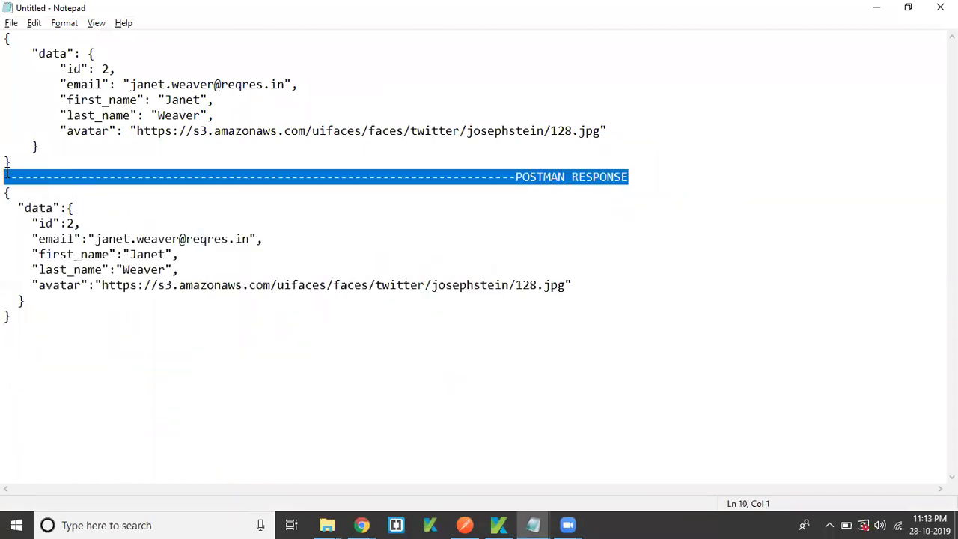
click(53, 325)
key(ctrl+v)
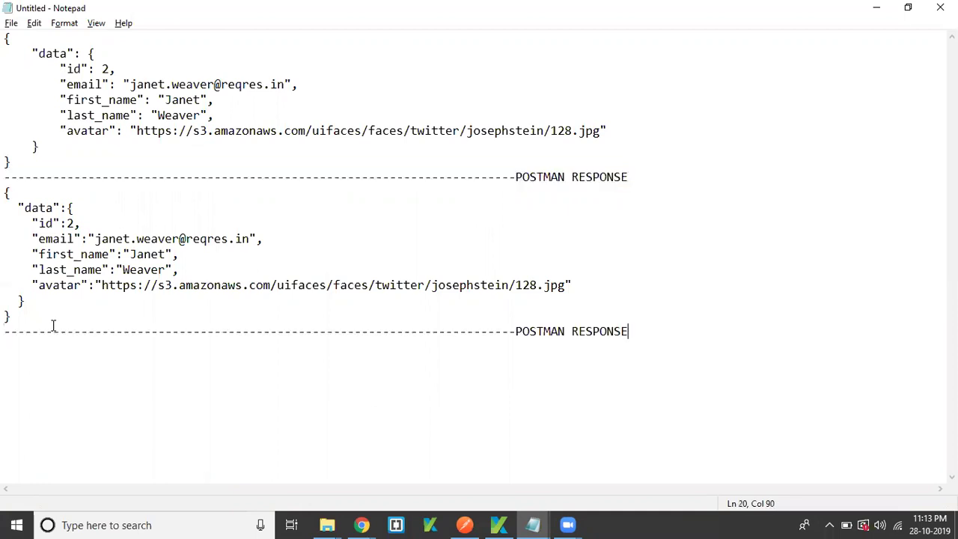
double_click(541, 332)
text(KAT)
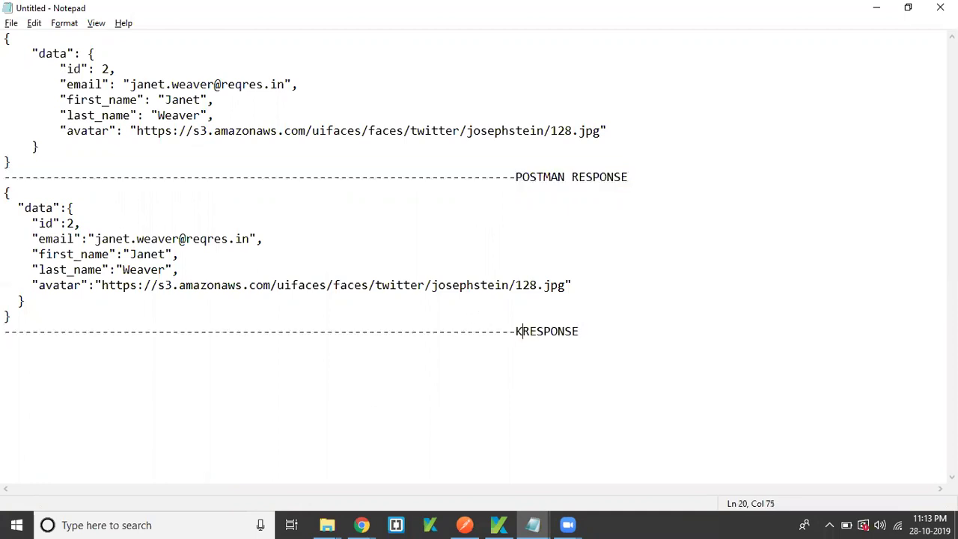
key(BackSpace)
key(BackSpace)
text(atalon Studio)
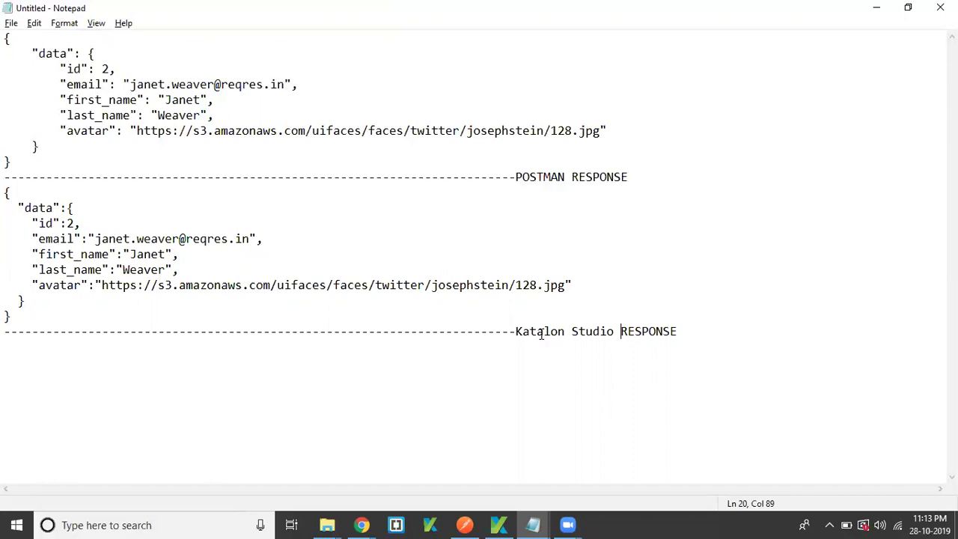
Step: Compare the Katalon Studio JSON response with the Postman JSON response in Notepad
drag(24, 310, 5, 193)
click(36, 147)
click(16, 161)
shift+click(6, 37)
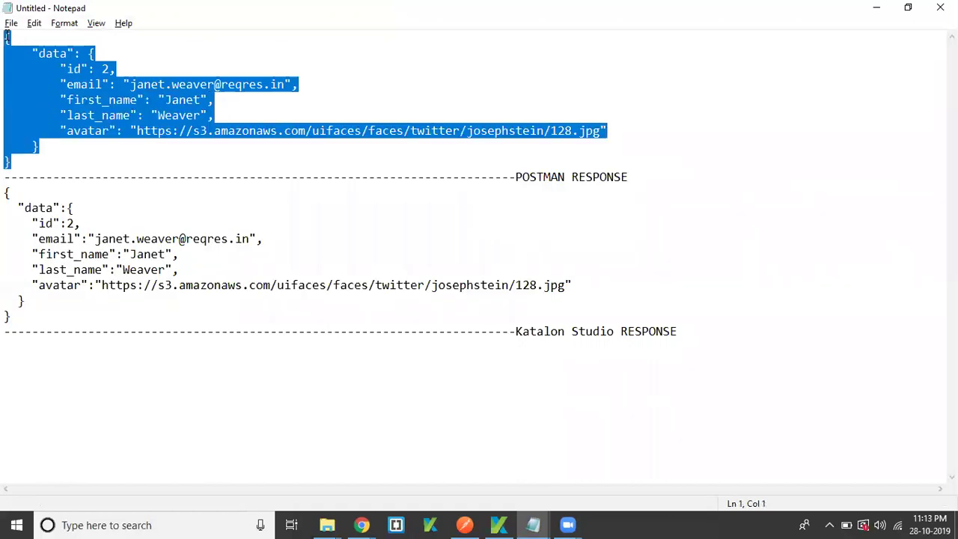
click(317, 144)
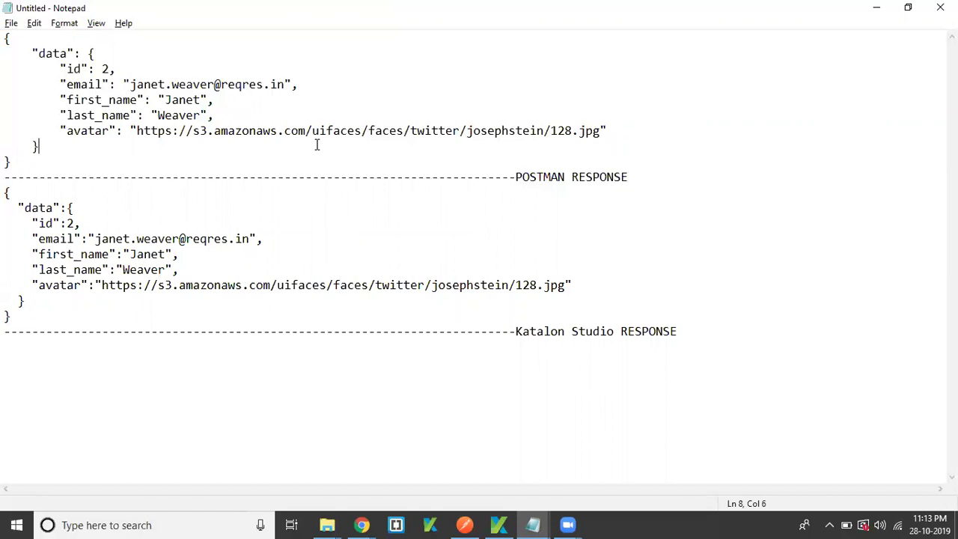
Step: Switch to the API Testing Test Cases sheet and enter PASS as the GET row's Test Execution Status
key(alt+Tab)
key(alt+Tab)
key(alt+Tab)
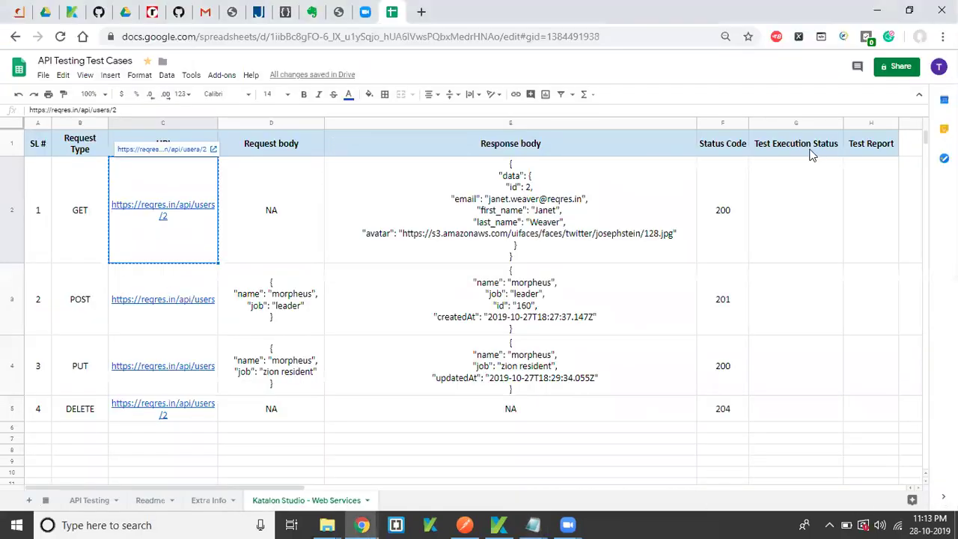
click(806, 187)
text(PASS)
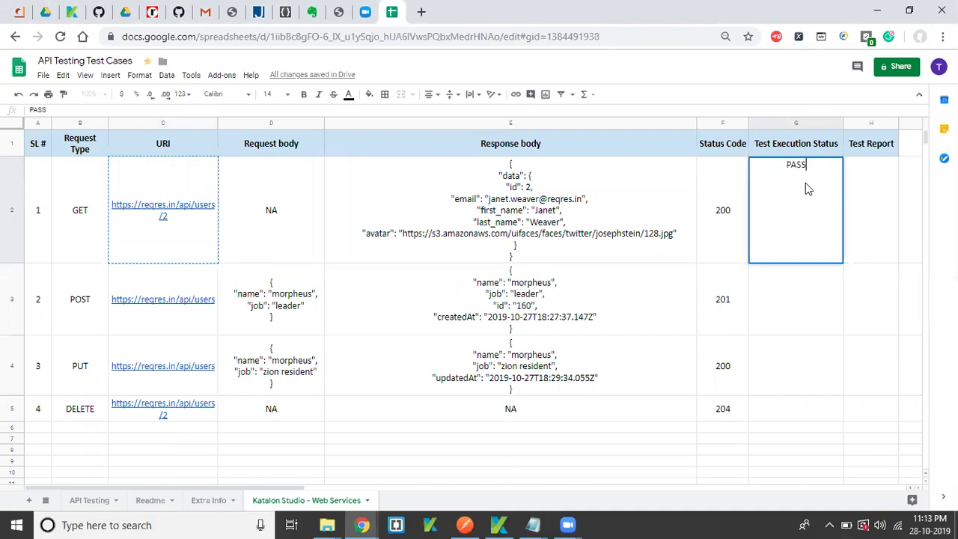
key(Tab)
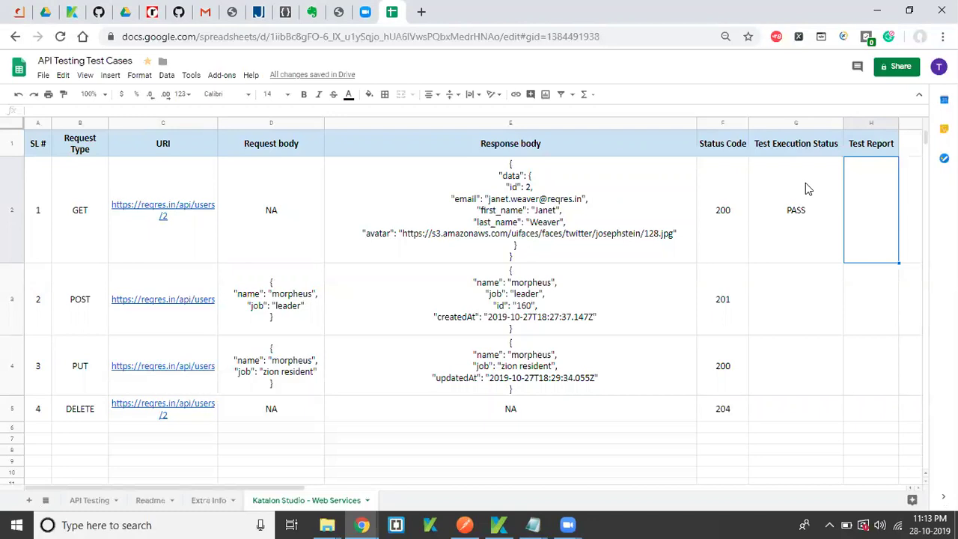
Step: Copy the URI of the POST test case in row 3
key(Down)
key(Left)
key(Left)
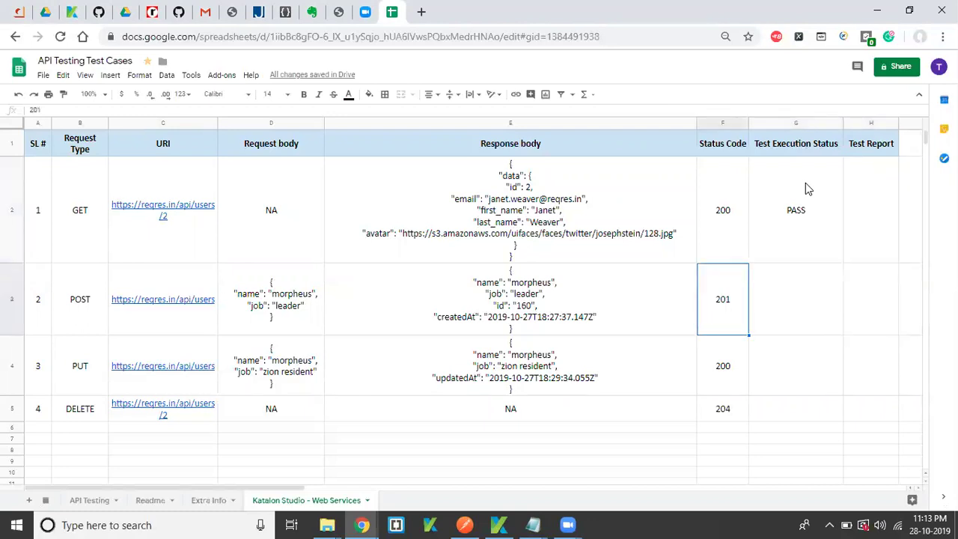
key(Left)
key(Left)
key(Left)
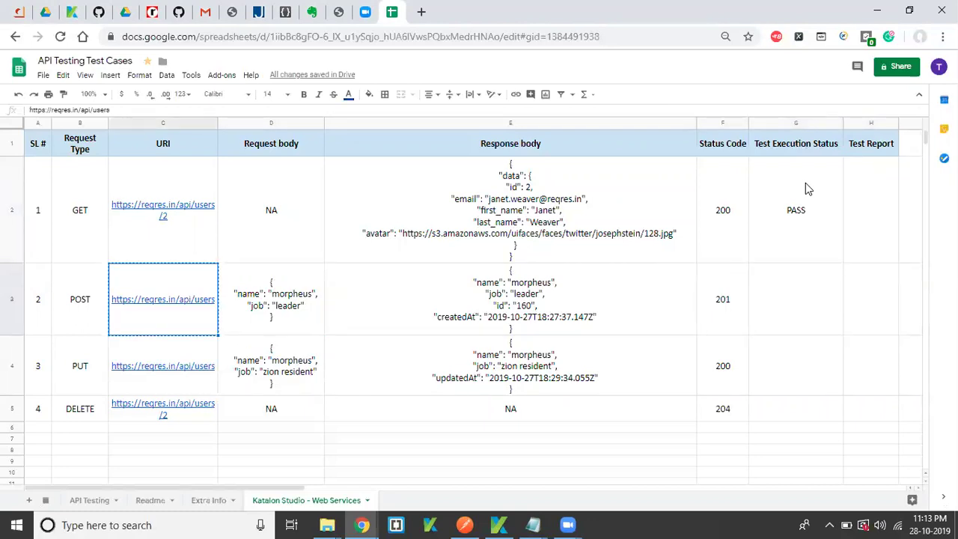
Step: In Katalon Studio, start a new RESTful web service request in the Object Repository and name it POST_REQUEST
key(alt+Tab)
key(alt+Tab)
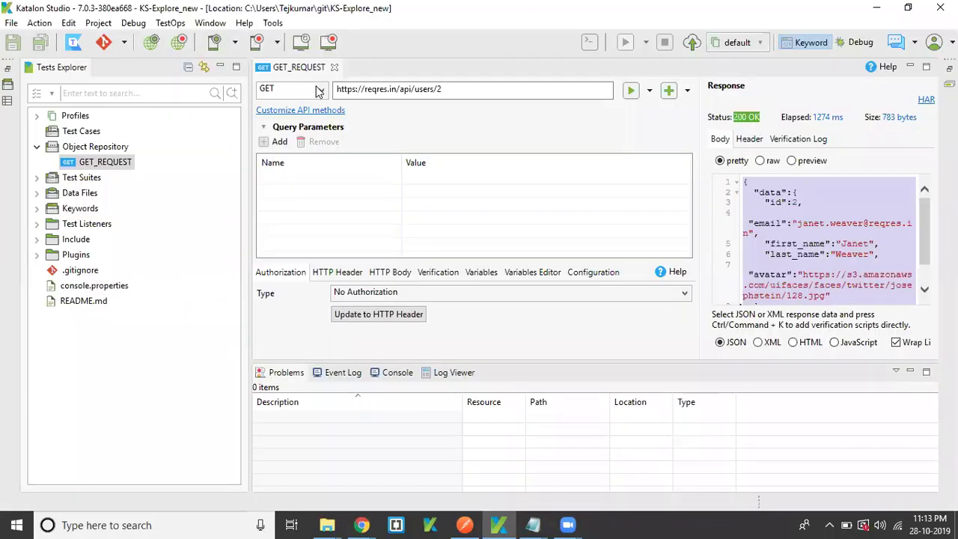
right_click(115, 148)
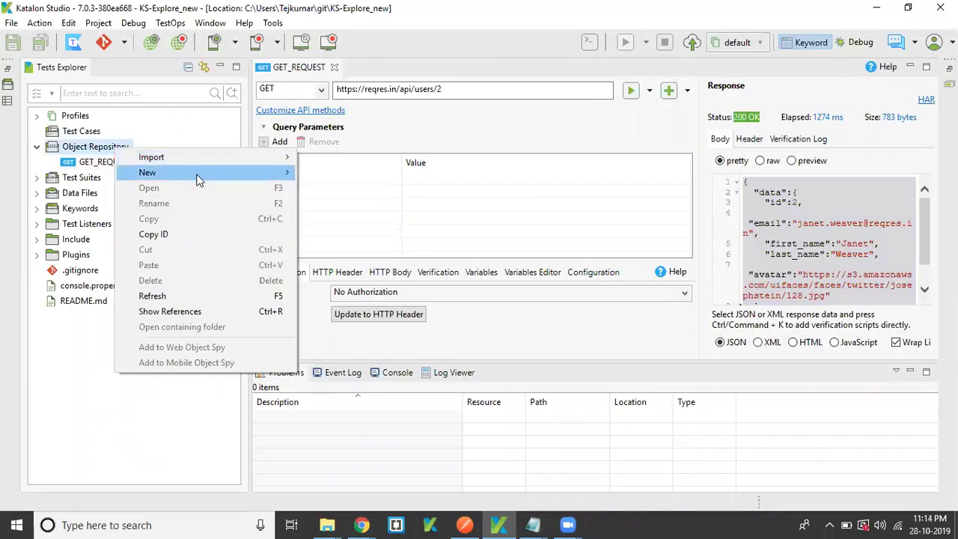
mouse_move(198, 174)
click(350, 202)
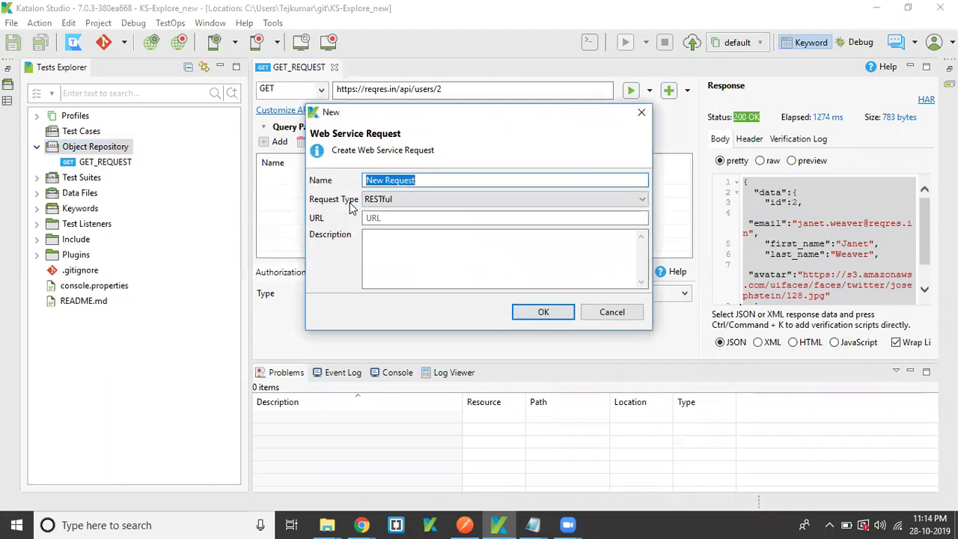
text(POST_RES)
text(UE)
key(BackSpace)
key(BackSpace)
key(BackSpace)
text(QUEST)
click(401, 217)
text(https://reqres.in/api/users)
click(468, 248)
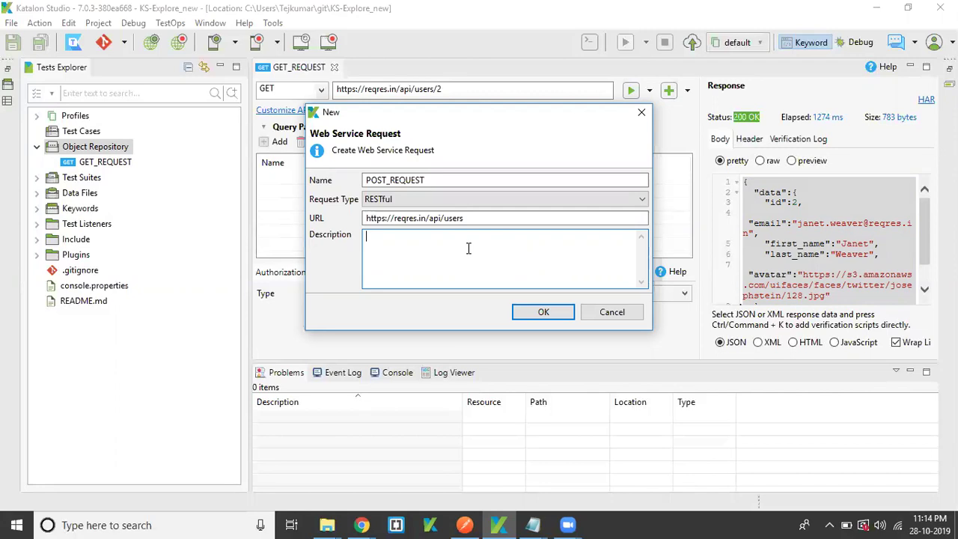
click(548, 312)
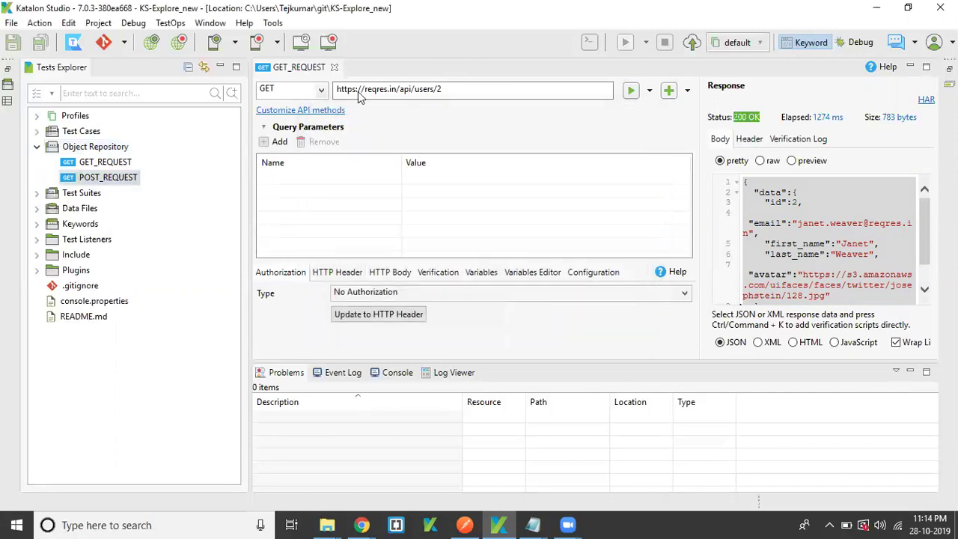
click(327, 68)
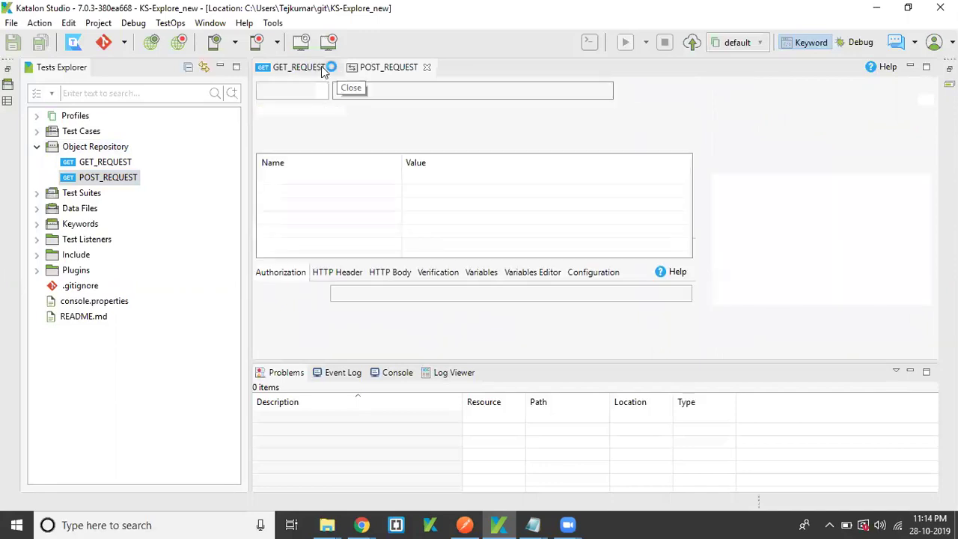
click(332, 67)
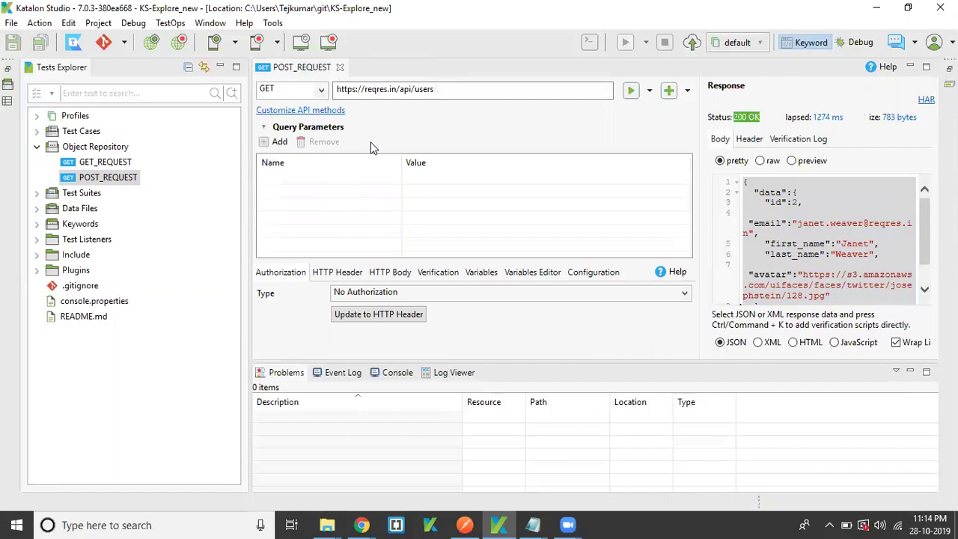
Step: Switch to the test case sheet and copy the POST row's request body
key(alt+Tab)
click(362, 309)
click(298, 307)
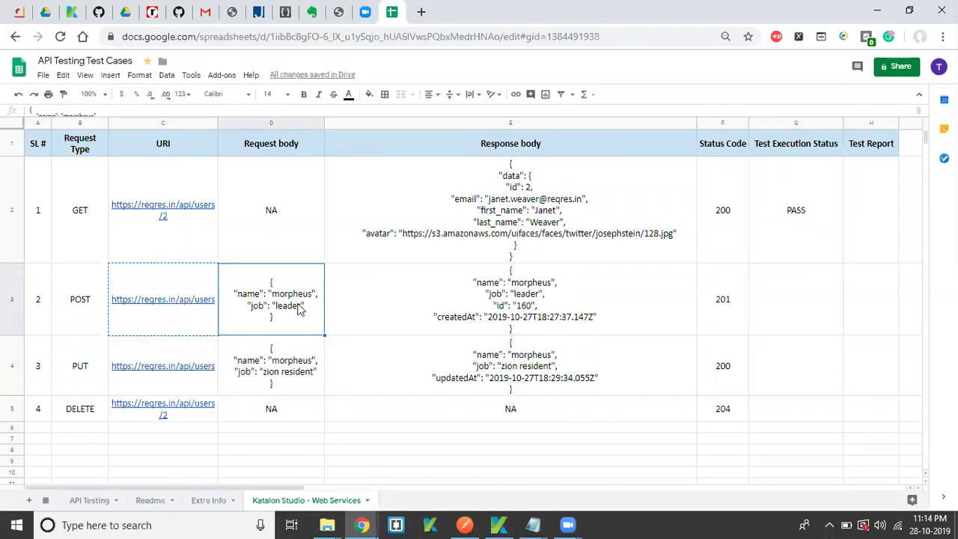
key(ctrl+c)
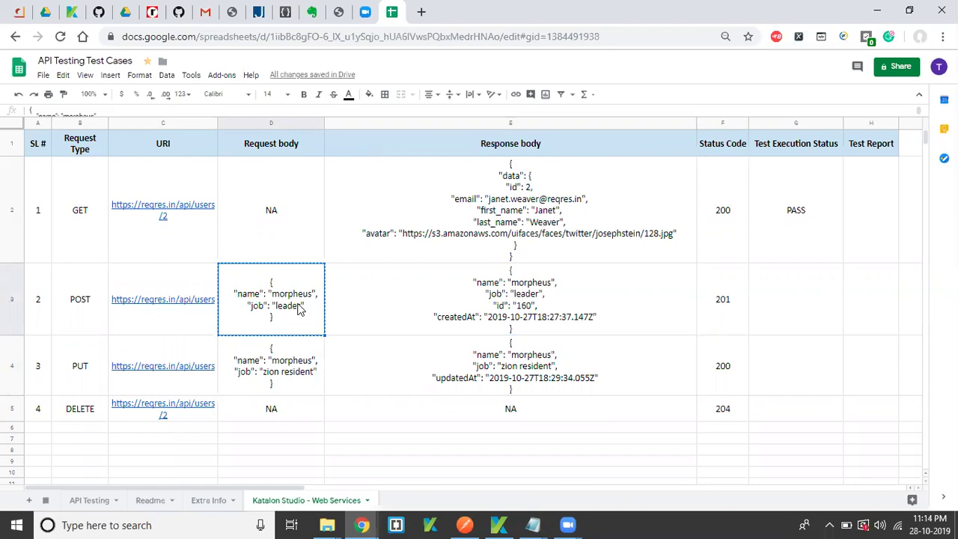
Step: Return to Katalon Studio, show the HTTP Body settings of POST_REQUEST and set its request method to POST
key(alt+Tab)
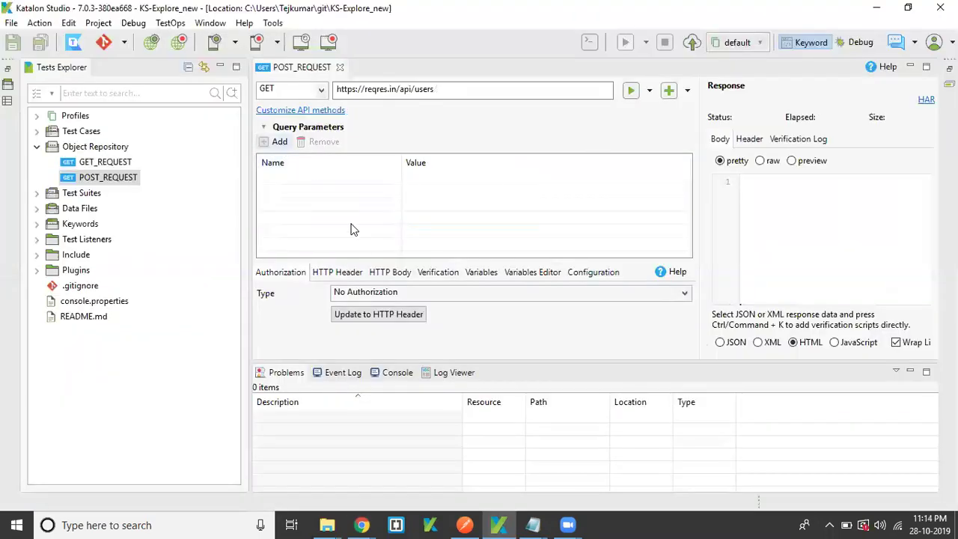
click(404, 274)
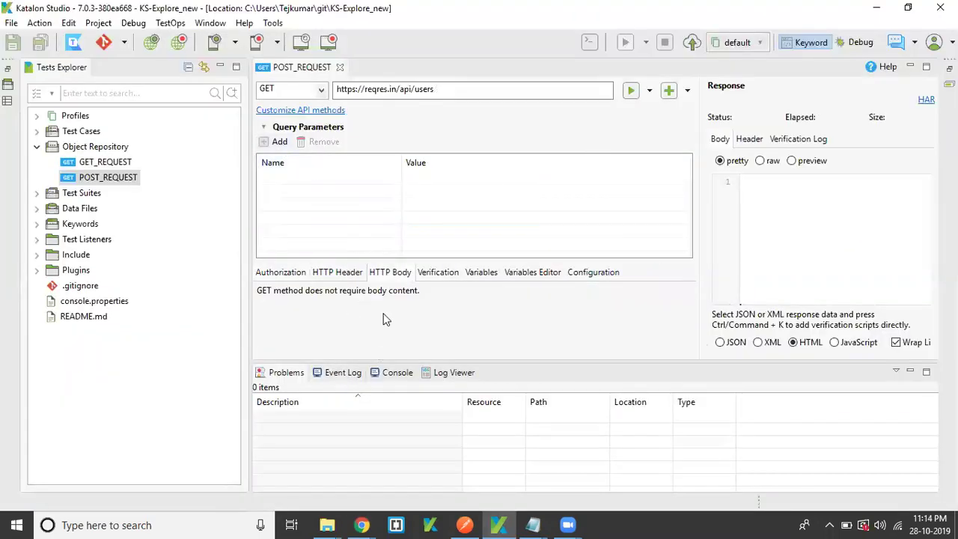
double_click(299, 70)
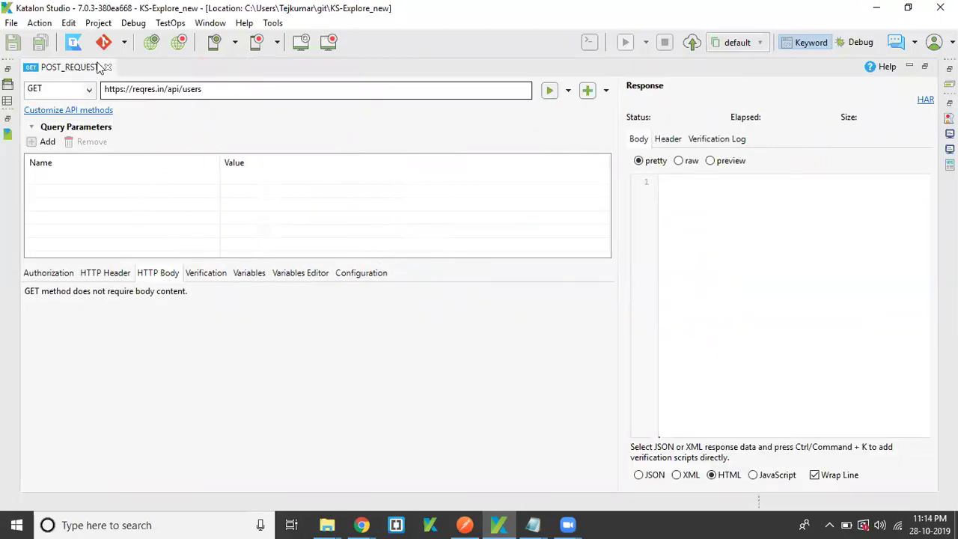
double_click(73, 67)
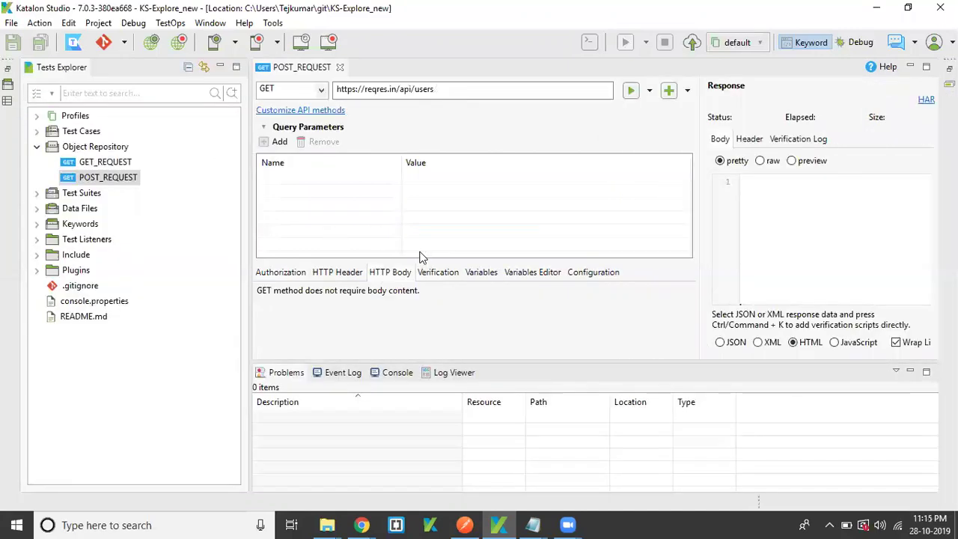
click(338, 274)
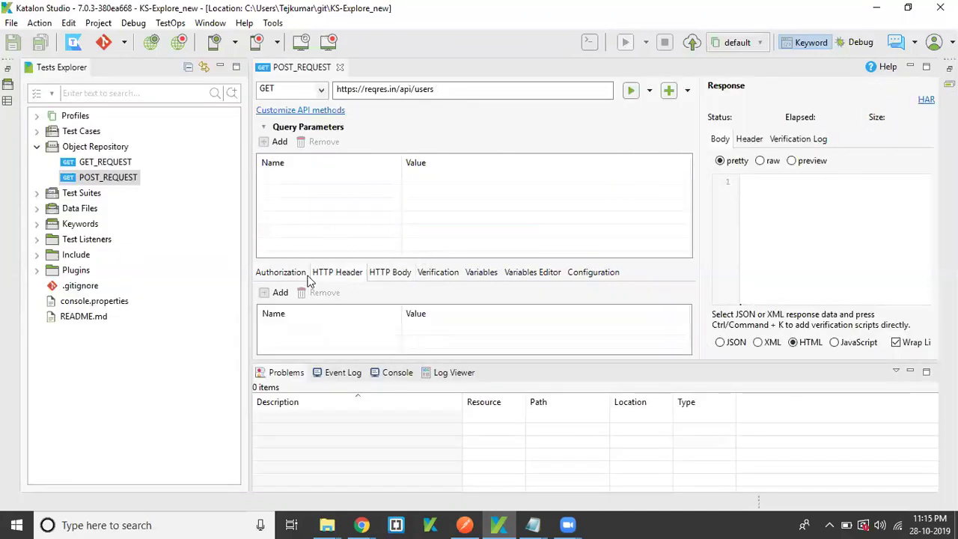
click(390, 273)
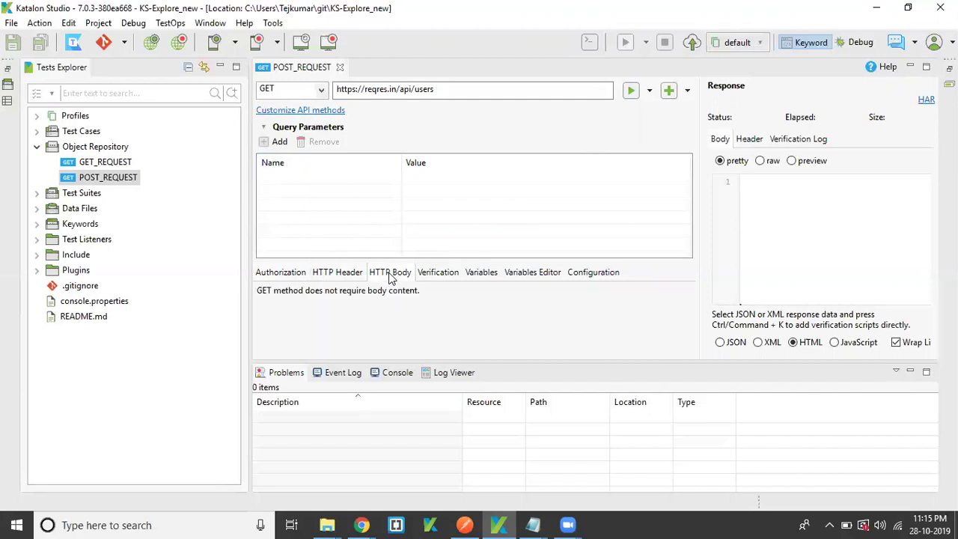
click(321, 90)
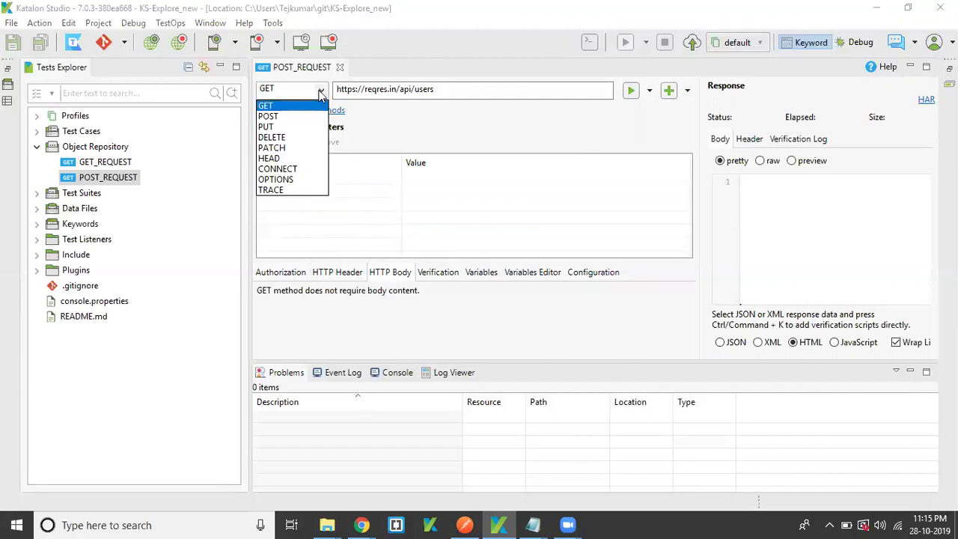
click(282, 118)
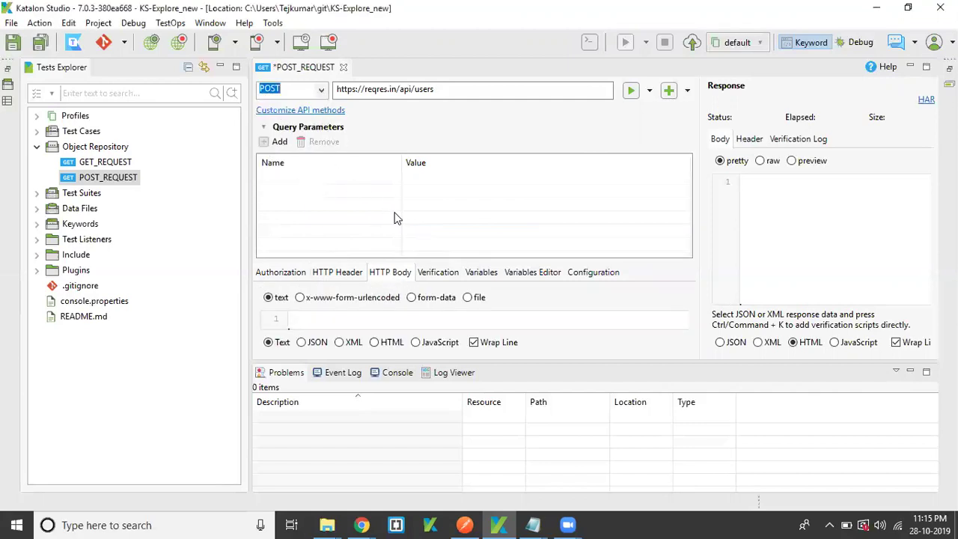
Step: Enlarge the HTTP Body area of POST_REQUEST and set the body type to x-www-form-urlencoded
click(385, 276)
drag(530, 361, 535, 447)
click(367, 352)
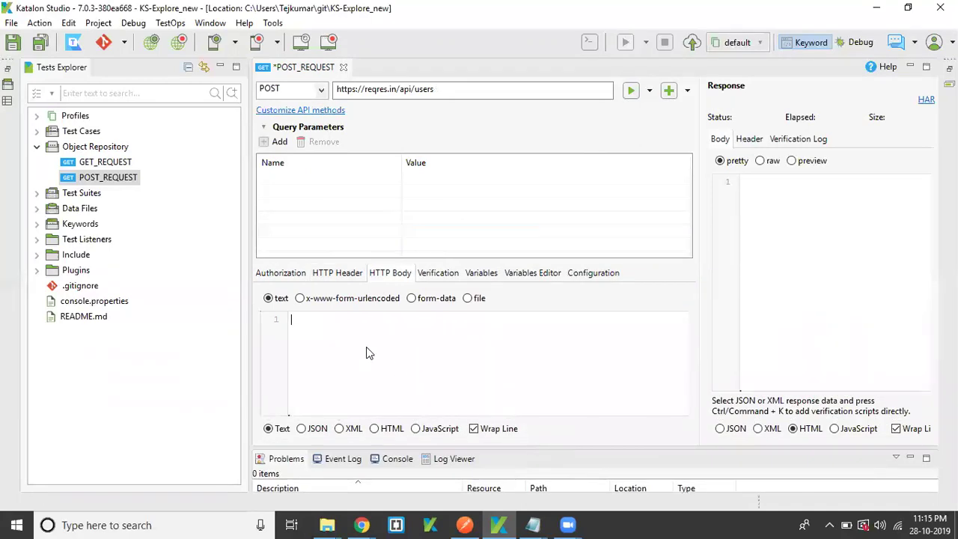
click(310, 299)
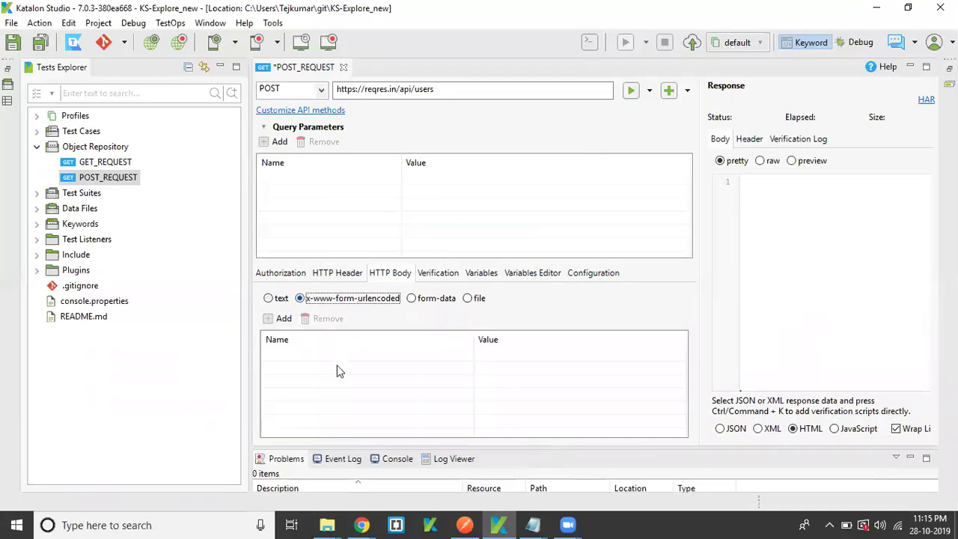
Step: Check the POST request body in the test case sheet and add a body parameter called name in Katalon Studio
click(283, 319)
key(alt+Tab)
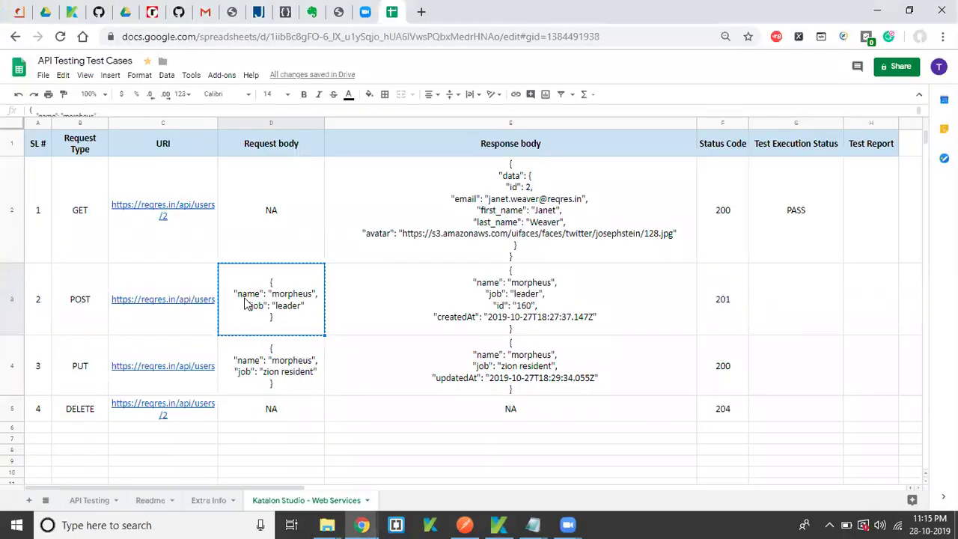
key(alt+Tab)
click(284, 318)
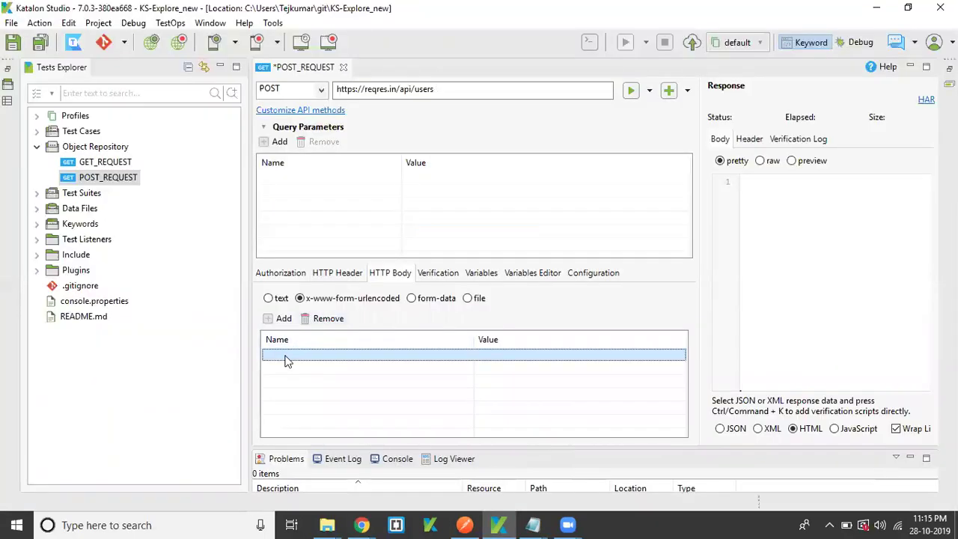
click(288, 359)
text(name)
key(Tab)
click(502, 357)
Step: Copy morpheus from the sheet's POST request body and paste it as the name parameter's value in Katalon Studio
key(alt+Tab)
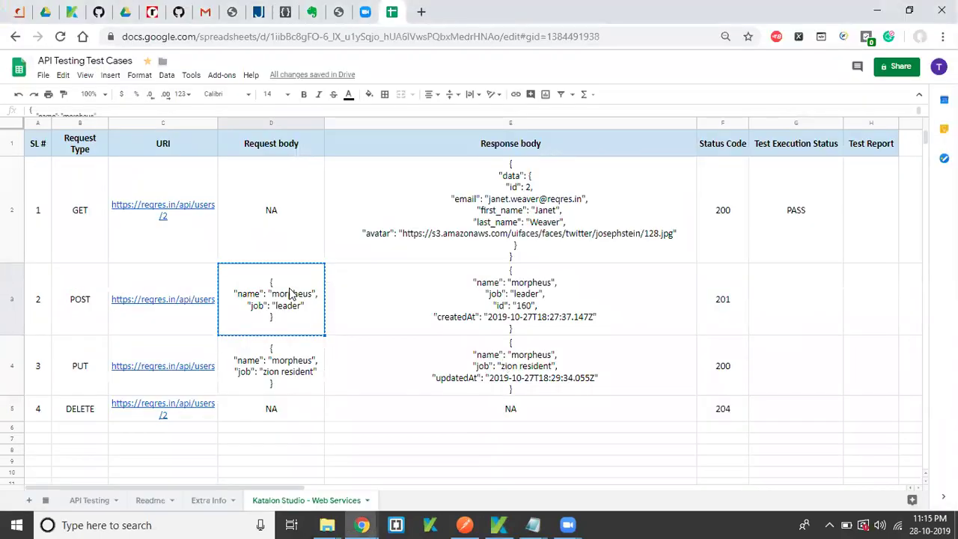
double_click(292, 296)
double_click(291, 284)
key(ctrl+c)
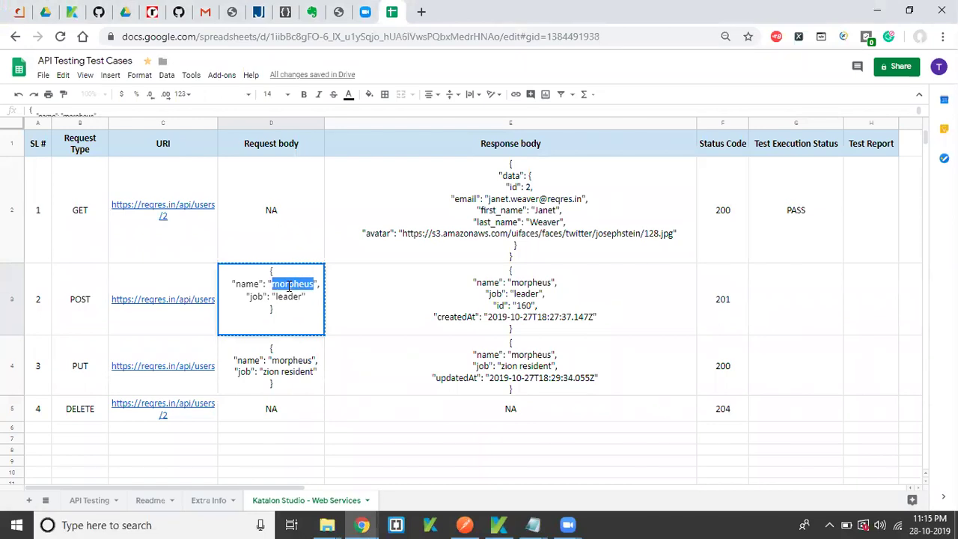
key(alt+Tab)
click(500, 356)
key(ctrl+v)
Step: Add a body parameter called job, enter leader as its value and save POST_REQUEST
click(361, 366)
text(job)
click(486, 369)
key(alt+Tab)
key(alt+Tab)
text(leader)
key(BackSpace)
key(BackSpace)
key(BackSpace)
key(BackSpace)
text(ader)
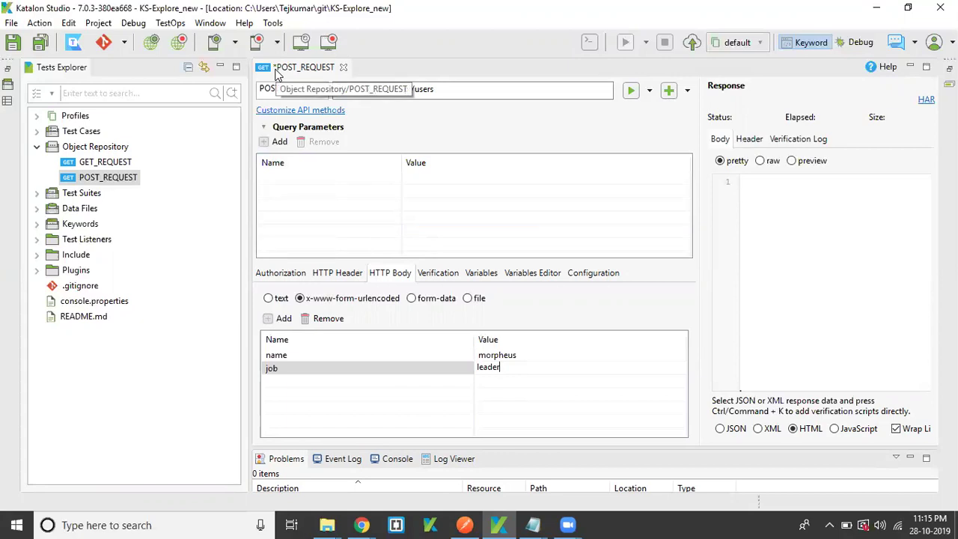
key(ctrl+s)
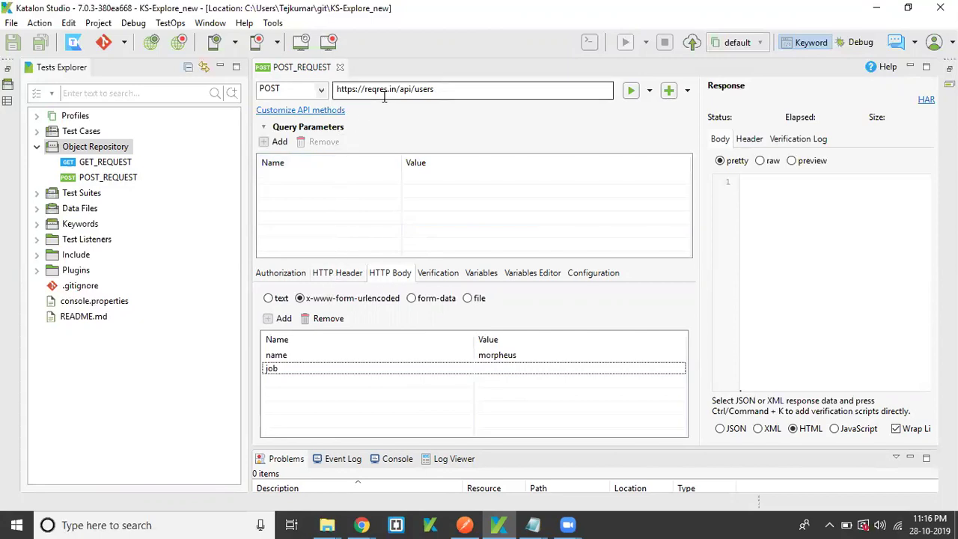
Step: Switch to the test case sheet and review the POST row's URI, expected response body and status code
key(alt+Tab)
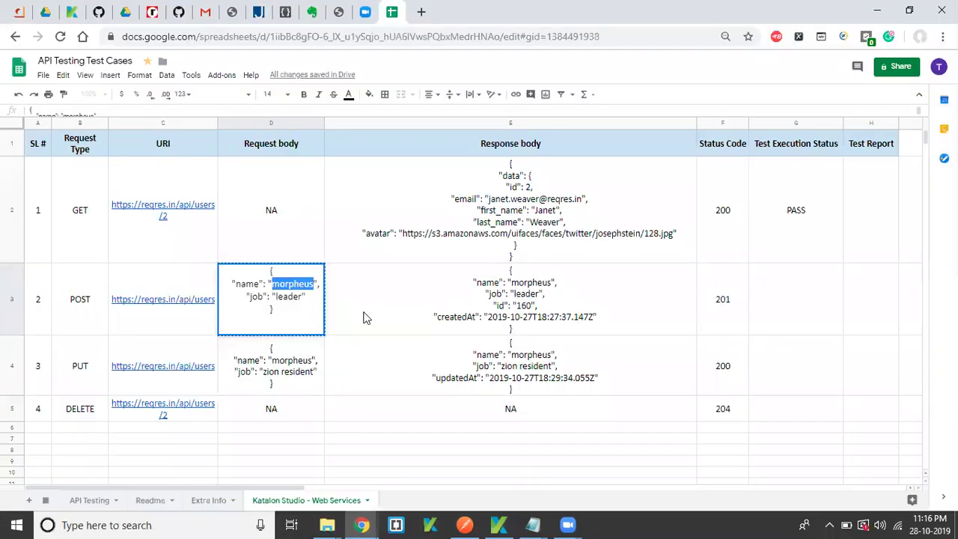
click(364, 314)
click(303, 303)
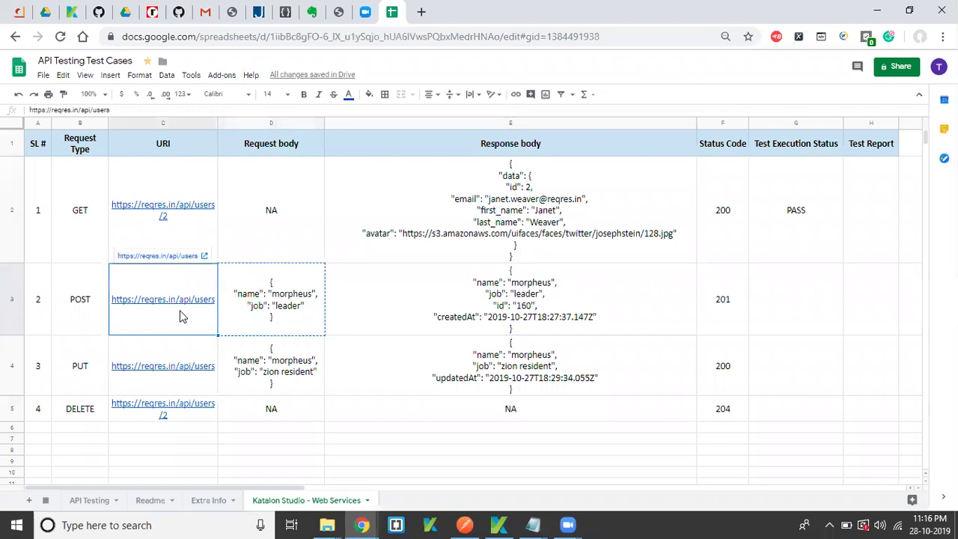
click(500, 310)
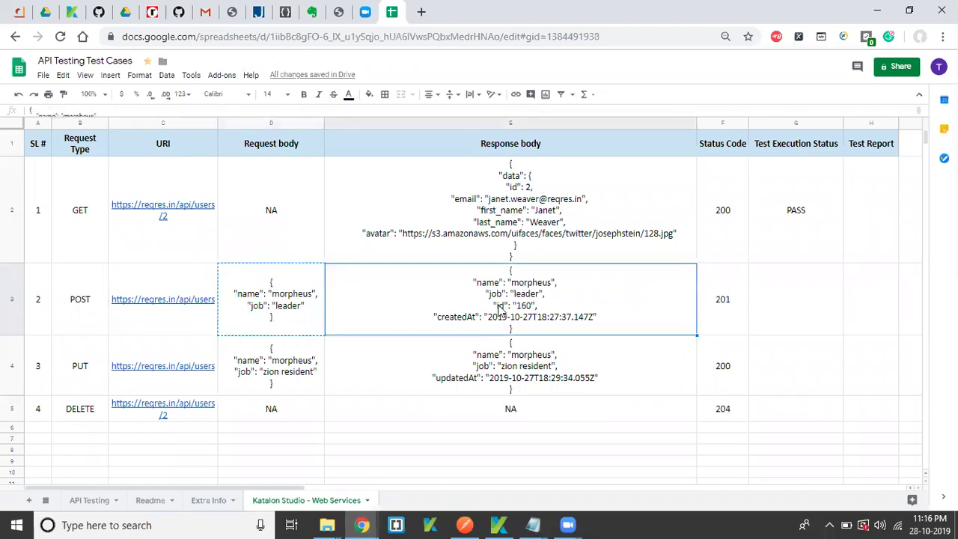
click(716, 312)
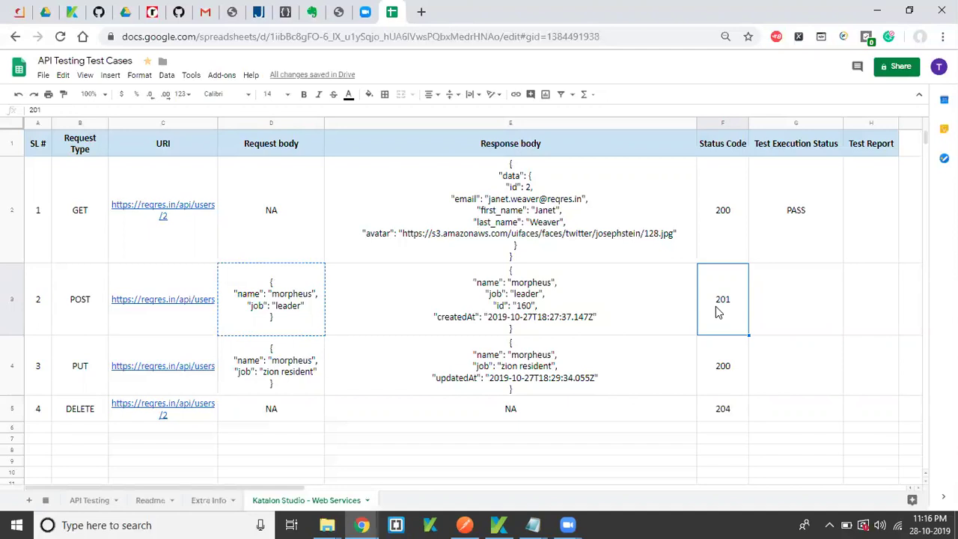
Step: Return to Katalon Studio, run POST_REQUEST and copy the whole response body
key(alt+Tab)
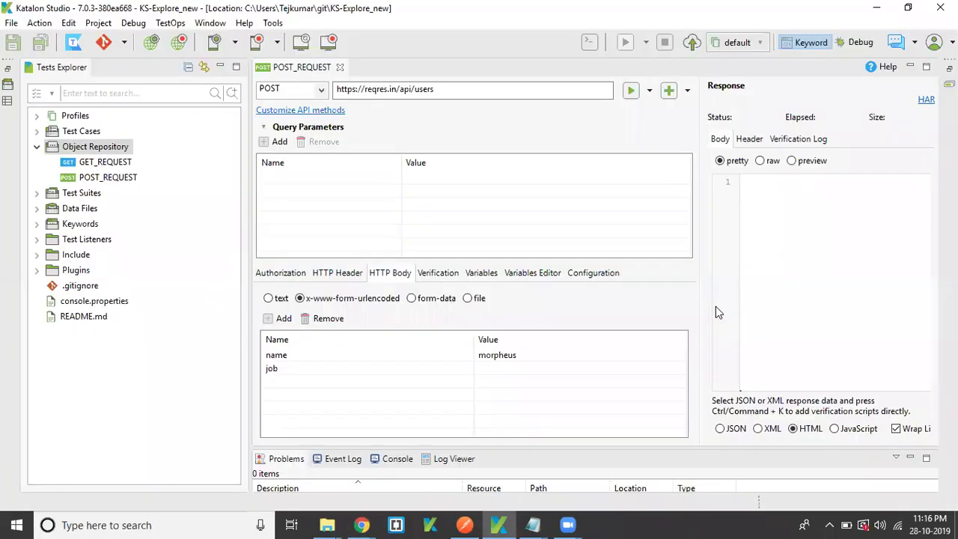
click(631, 91)
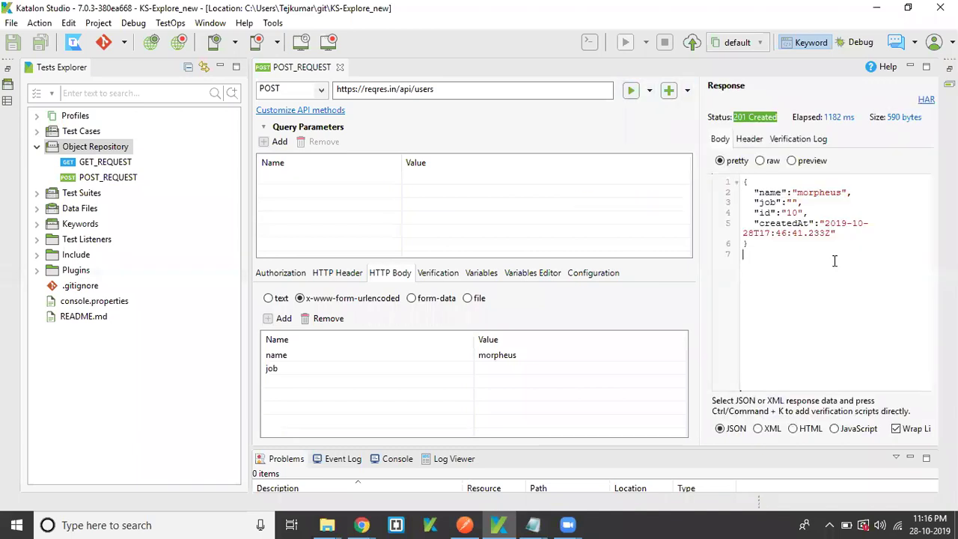
key(ctrl+a)
key(ctrl+c)
Step: In Notepad, clear the old Postman GET response and replace the Katalon Studio response with the copied POST response
key(alt+Tab)
click(834, 260)
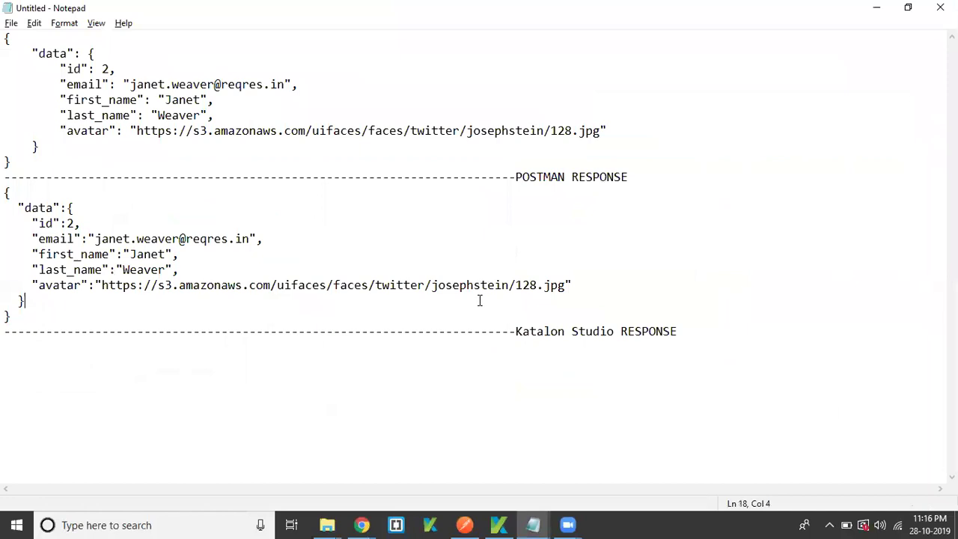
drag(28, 160, 6, 39)
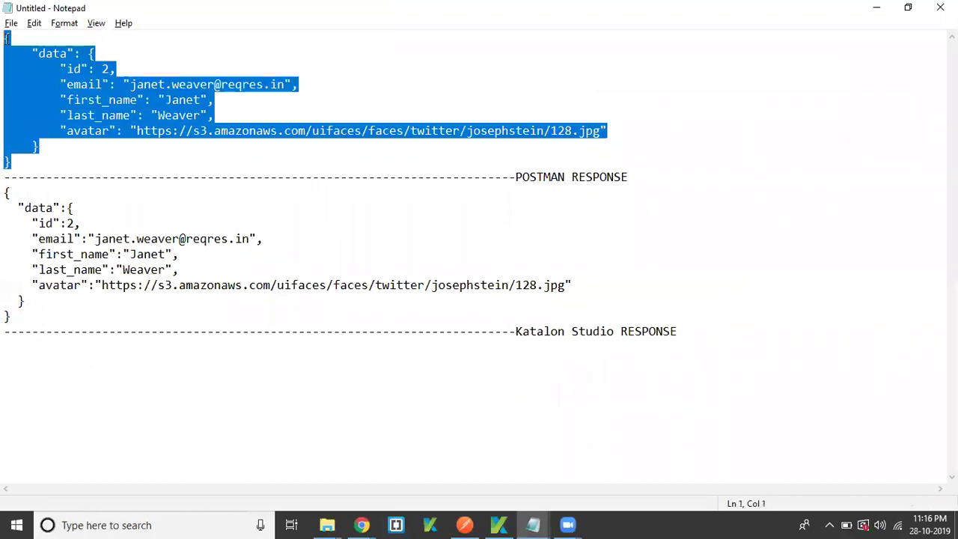
key(ctrl+v)
drag(34, 119, 6, 38)
key(Delete)
drag(21, 208, 6, 88)
key(ctrl+v)
click(15, 41)
Step: Switch to Postman and set the request method to POST
key(alt+Tab)
key(alt+Tab)
key(alt+Tab)
click(362, 438)
click(282, 153)
click(270, 199)
key(alt+Tab)
key(alt+Tab)
click(435, 92)
key(ctrl+a)
key(ctrl+c)
key(ctrl+a)
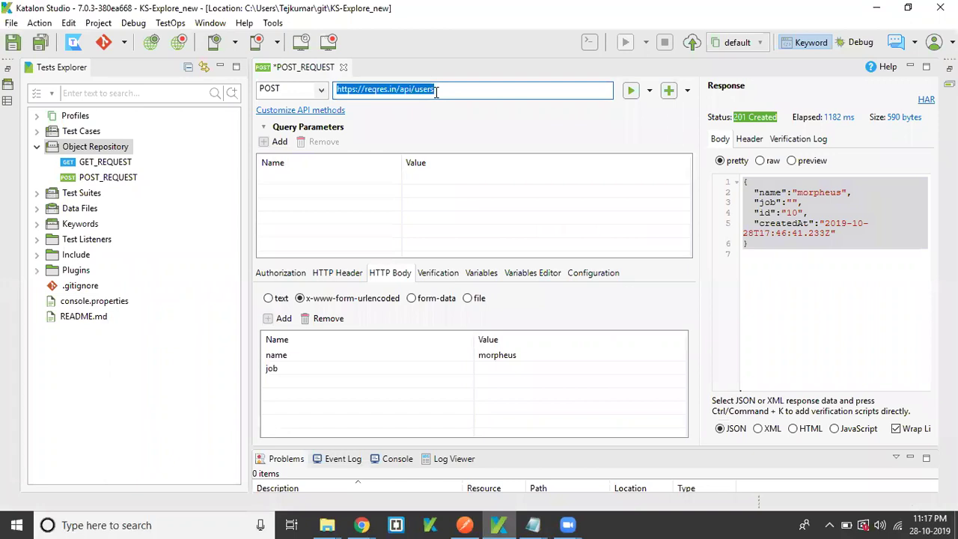
key(alt+Tab)
click(421, 143)
key(ctrl+a)
key(ctrl+v)
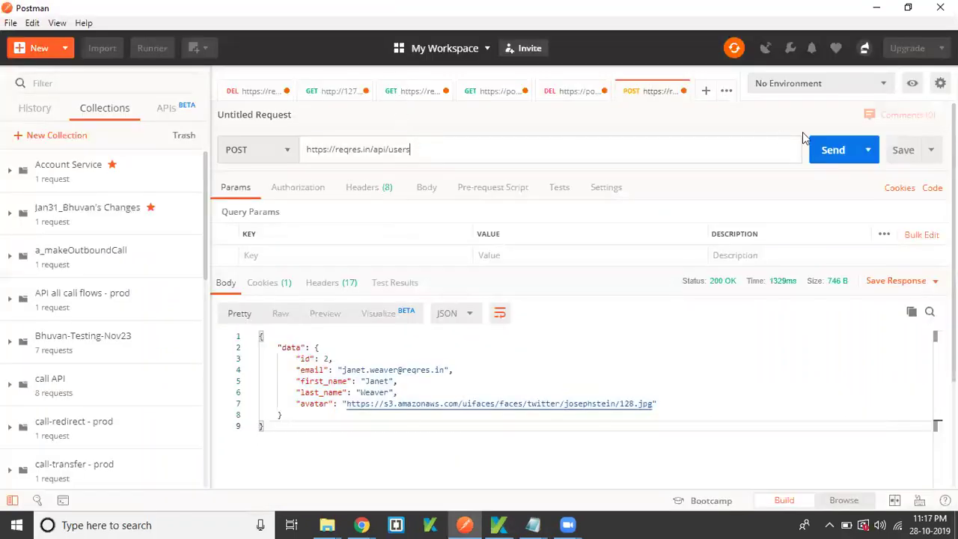
click(815, 150)
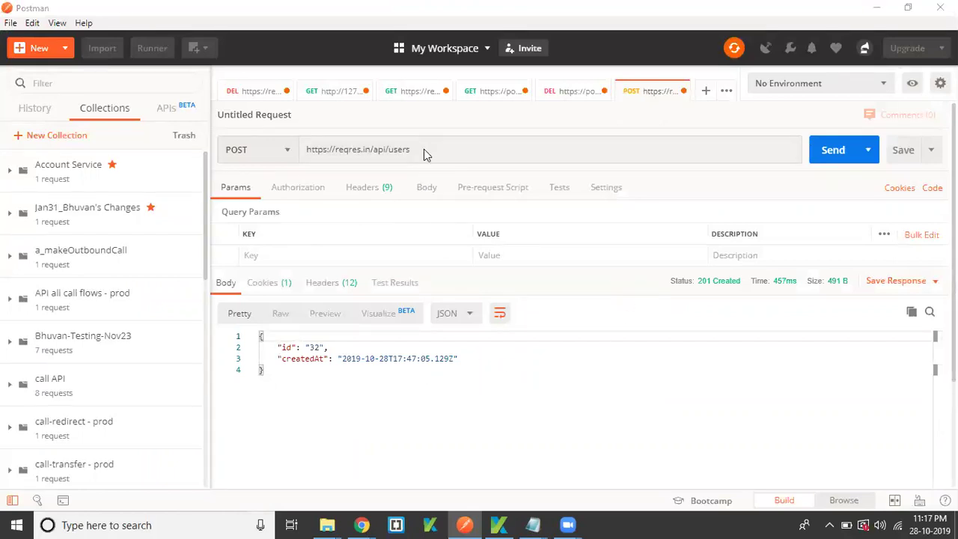
Step: Check Katalon Studio's response, then set Postman's request body to x-www-form-urlencoded and add a key called name
key(alt+Tab)
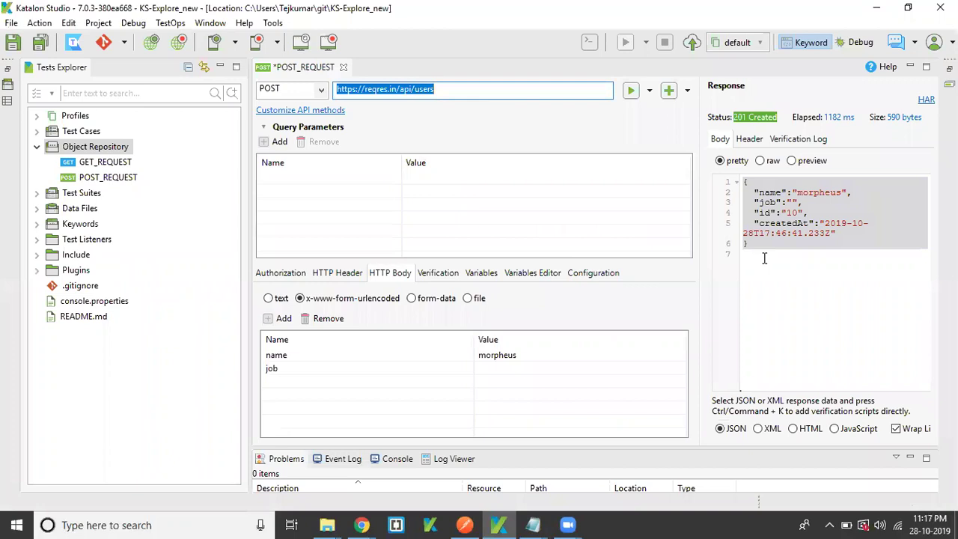
key(alt+Tab)
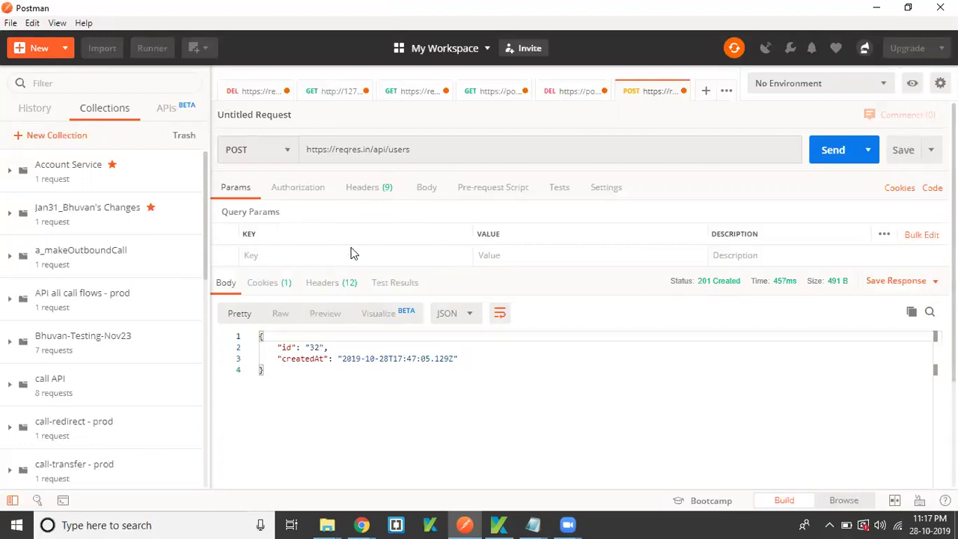
click(425, 191)
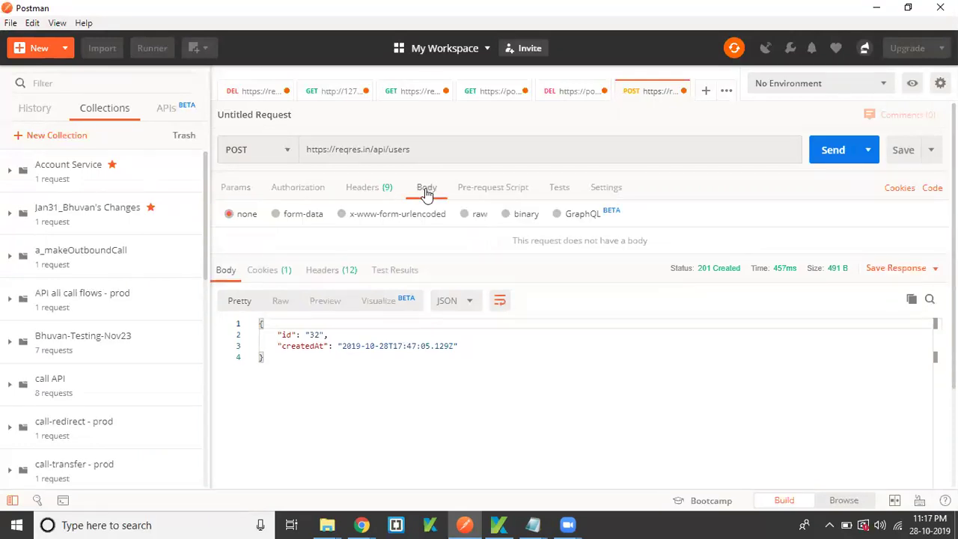
click(375, 222)
click(305, 259)
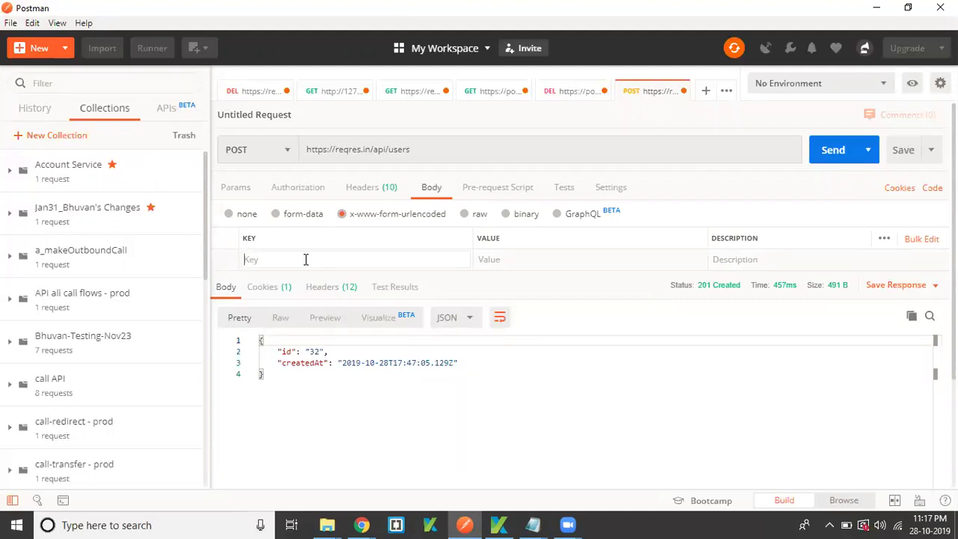
text(name)
click(546, 258)
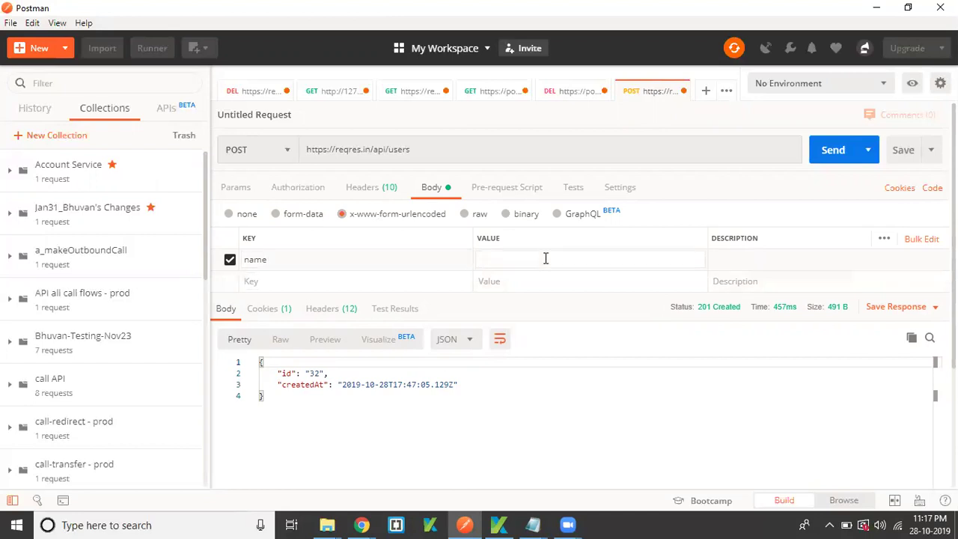
Step: Switch back to Katalon Studio and set the job parameter's value to leader in the body of POST_REQUEST
key(alt+Tab)
key(alt+Tab)
key(alt+Tab)
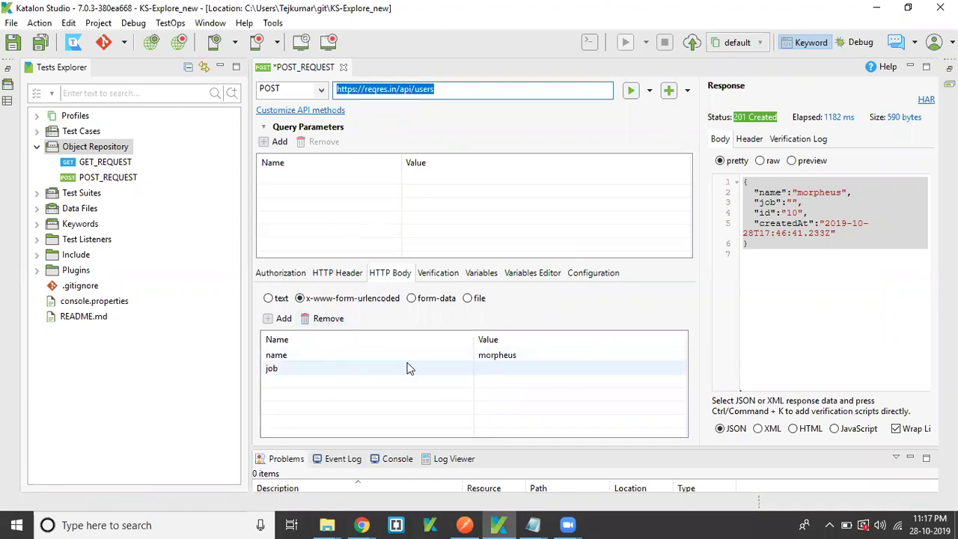
click(494, 369)
text(leader)
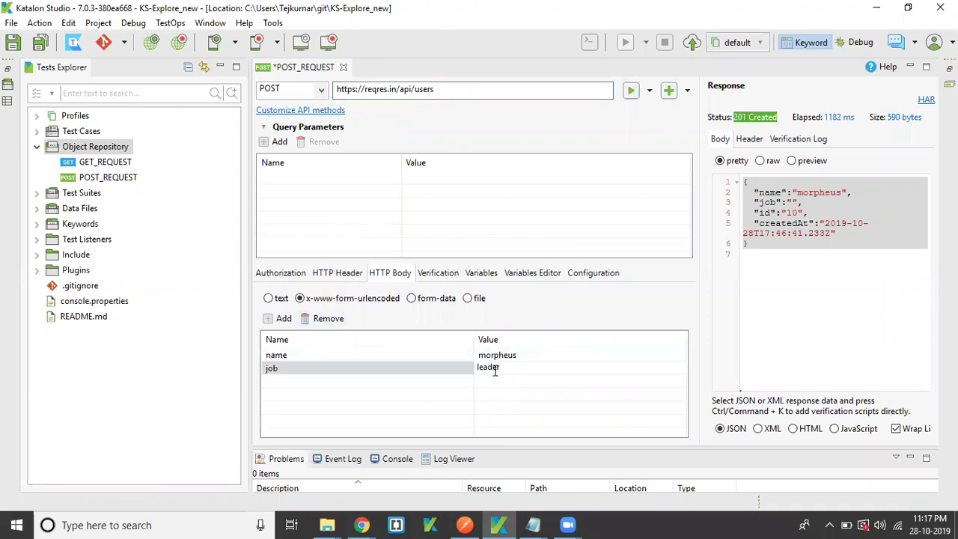
key(ctrl+s)
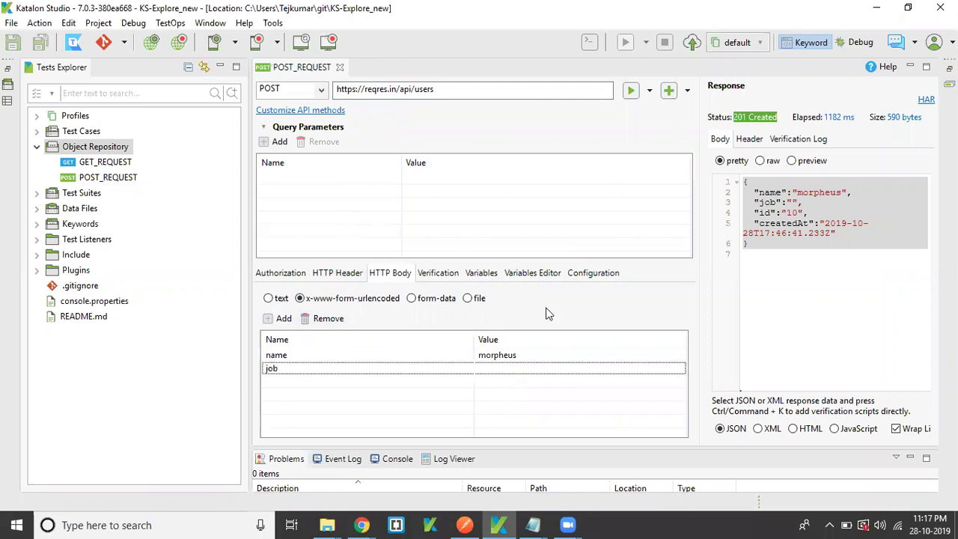
click(438, 367)
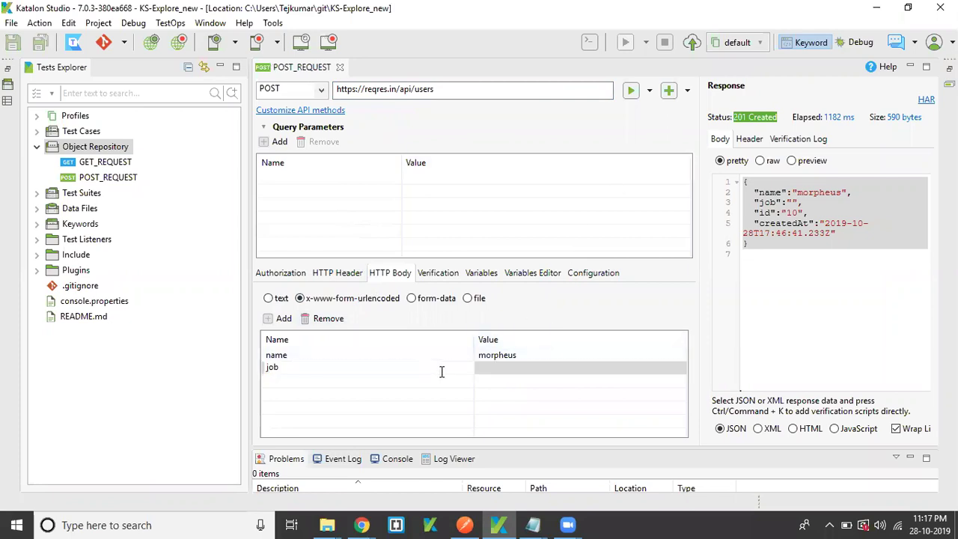
click(506, 372)
text(leader)
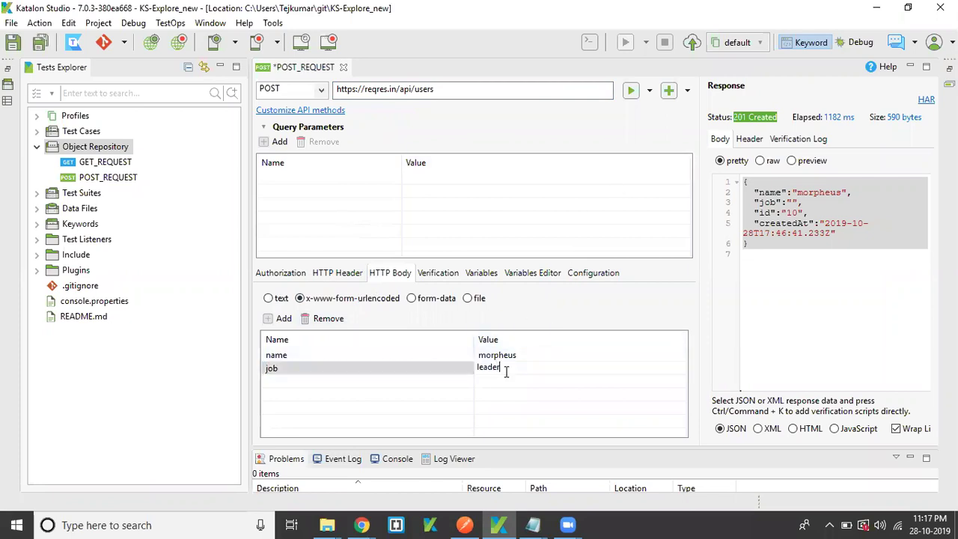
key(Return)
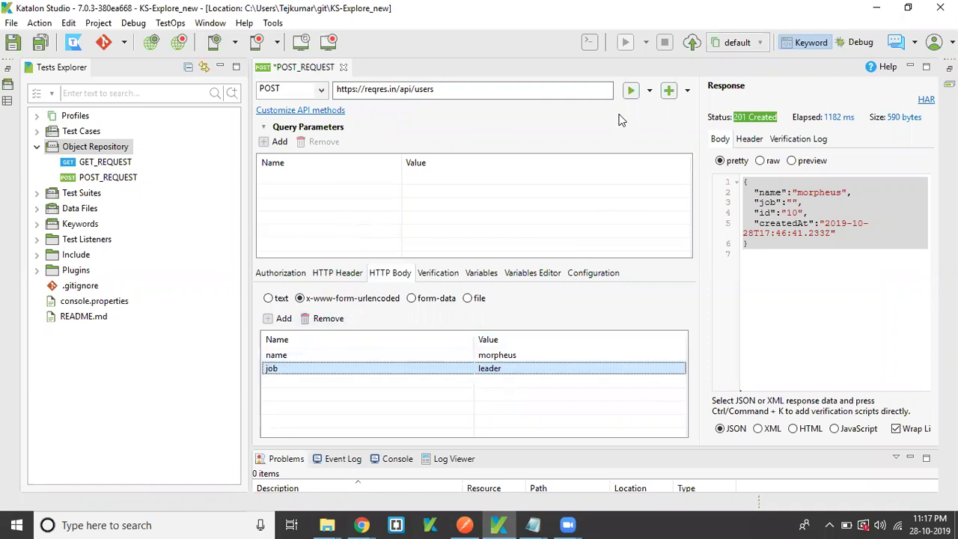
Step: Run POST_REQUEST with the completed body parameters and copy the whole response body
click(630, 92)
key(Return)
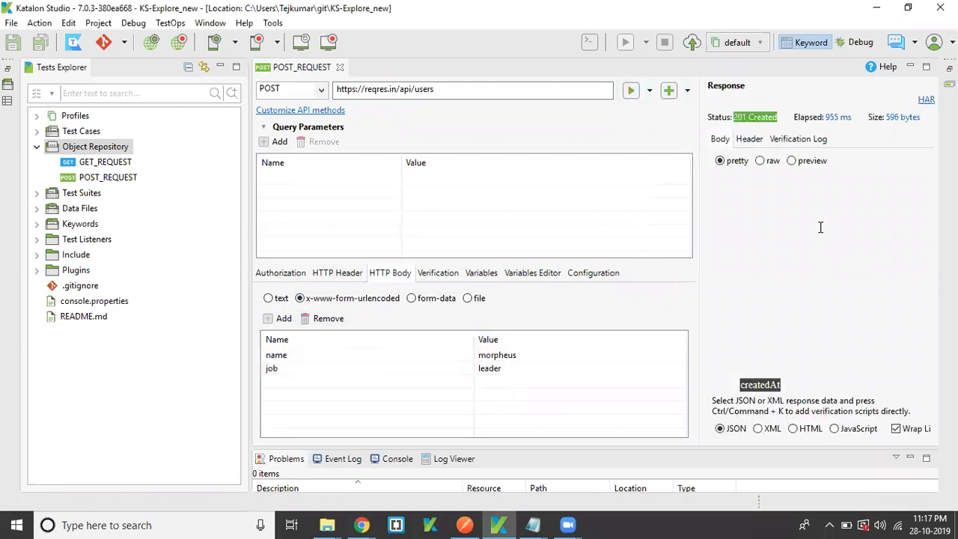
click(821, 269)
key(ctrl+a)
key(ctrl+c)
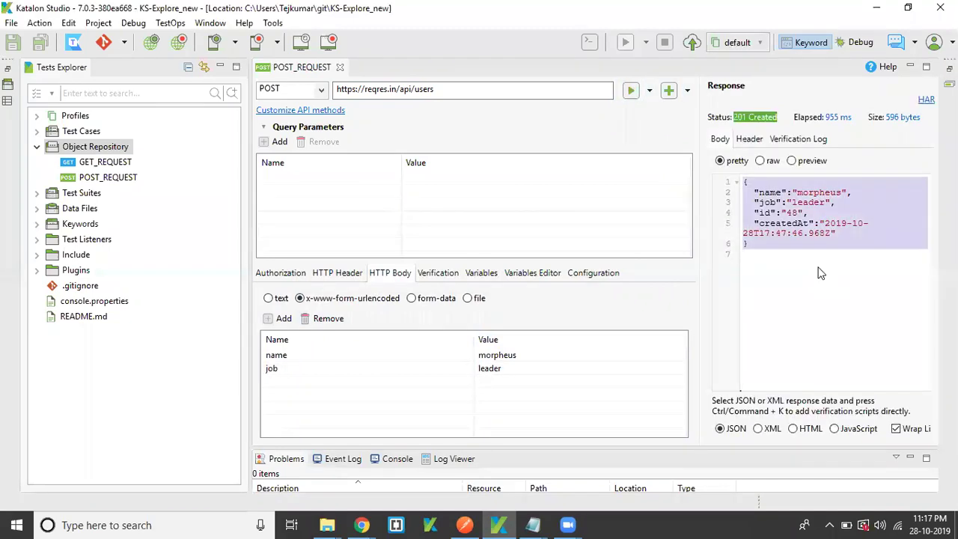
Step: Switch to Notepad and replace the text above the Katalon Studio RESPONSE line with the newly copied response
key(alt+Tab)
click(819, 272)
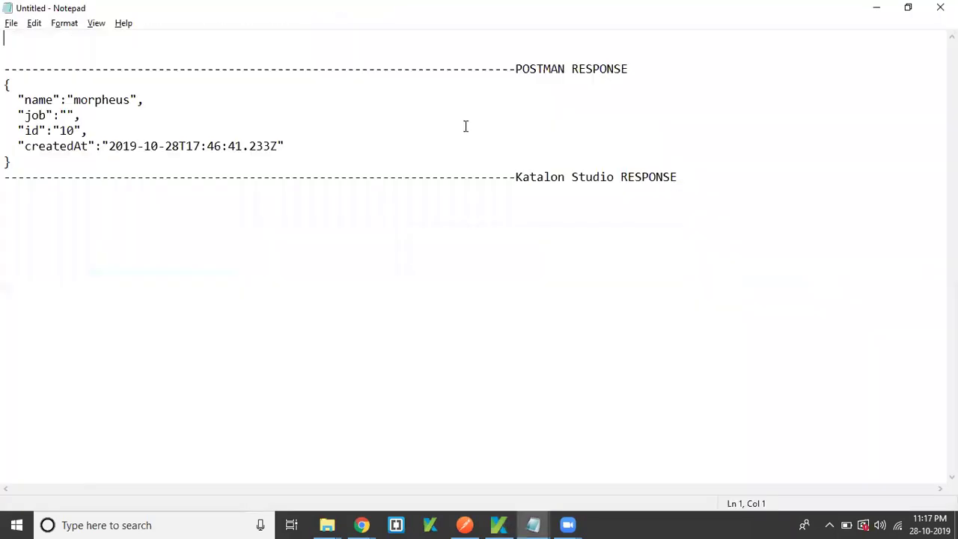
drag(12, 164, 4, 84)
key(ctrl+v)
click(19, 56)
Step: Check the parameters in Katalon Studio, then set the name key's value to morpheus in Postman's request body
key(alt+Tab)
key(Tab)
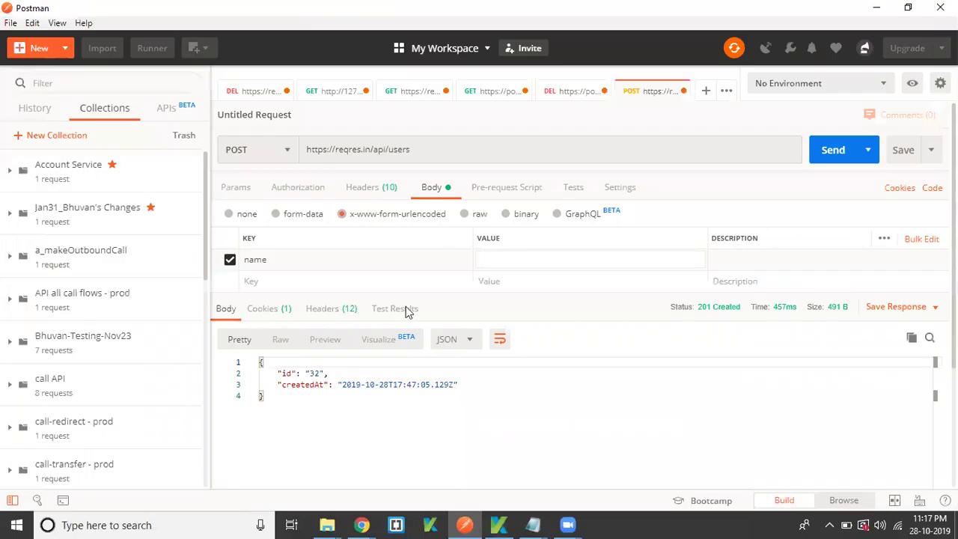
key(alt+Tab)
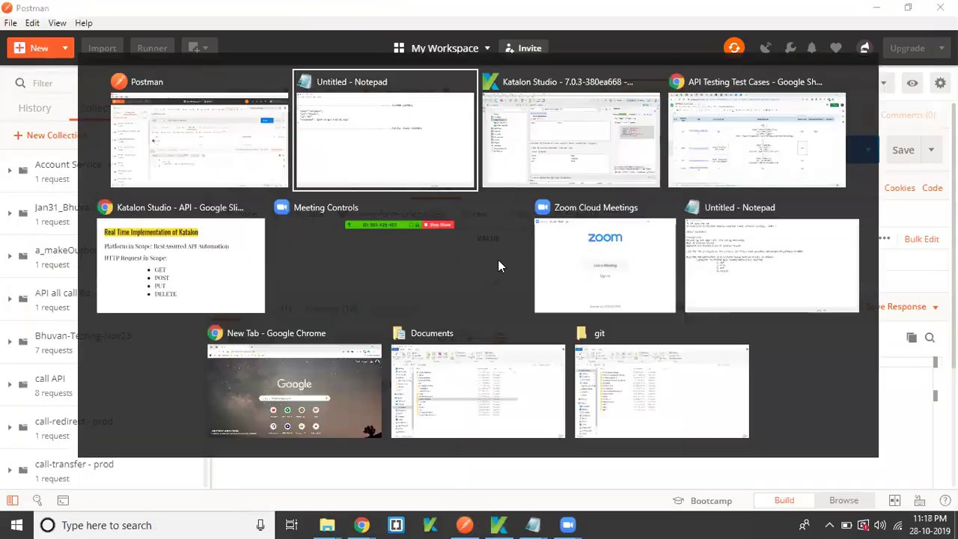
key(alt+Tab)
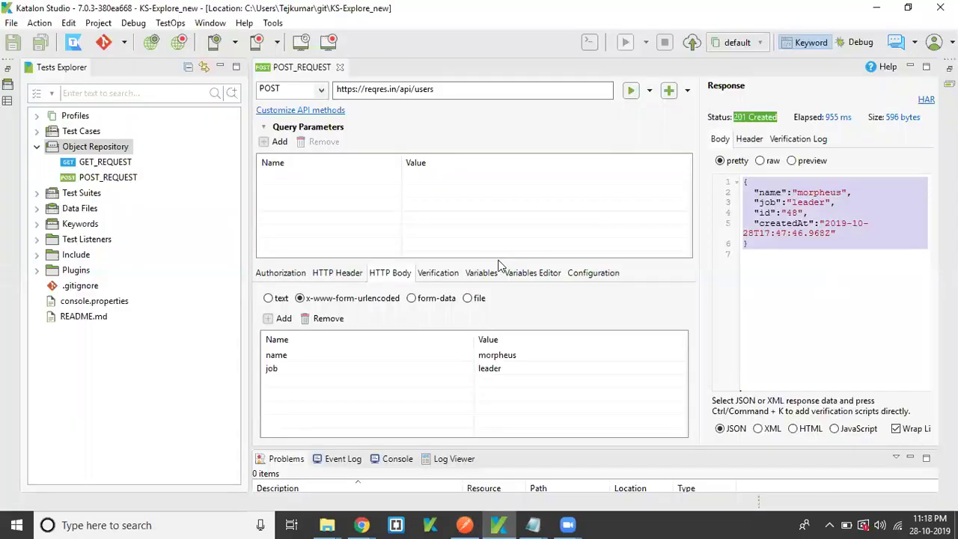
key(alt+Tab)
text(morpheus)
Step: Add a second key called job with the value leader to Postman's x-www-form-urlencoded body
key(alt+Tab)
key(alt+Tab)
click(344, 281)
text(job)
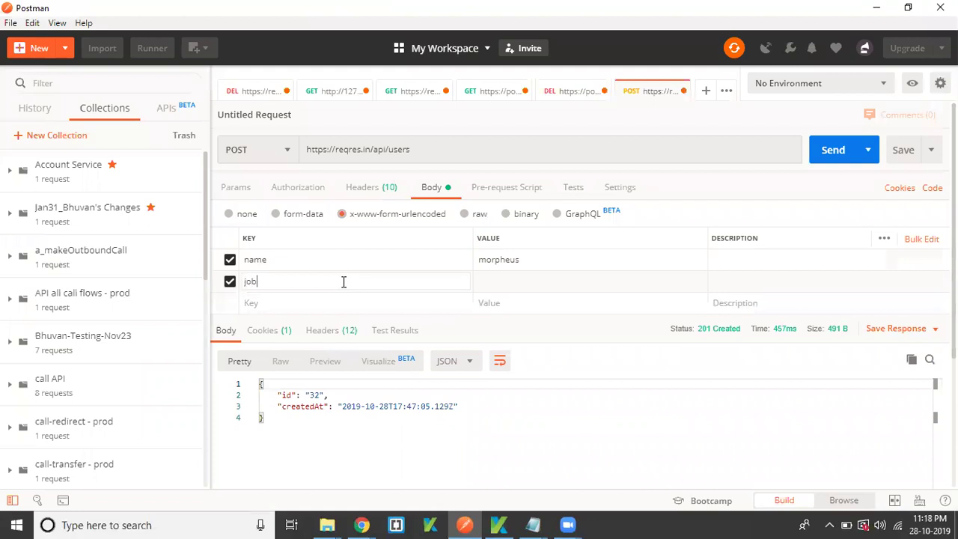
click(551, 281)
text(leader)
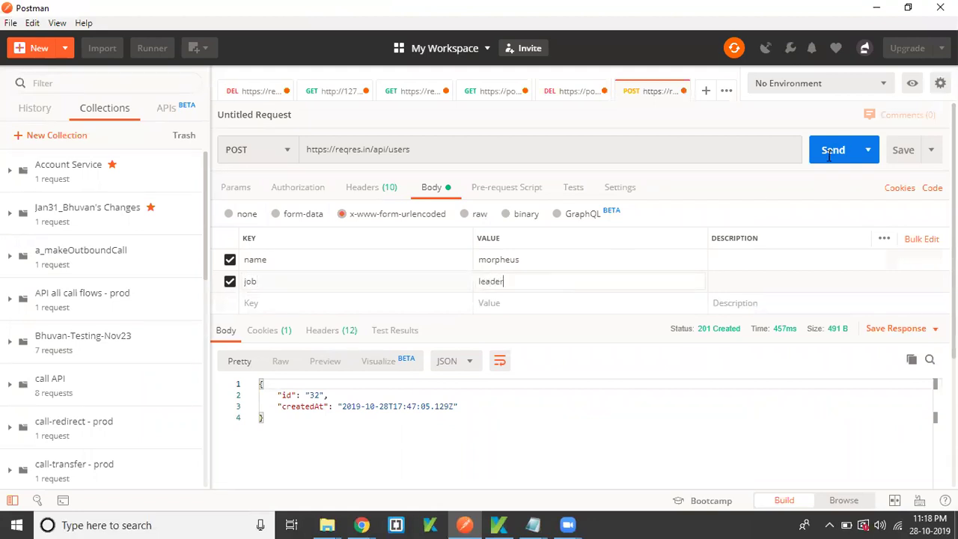
key(ctrl+s)
click(540, 428)
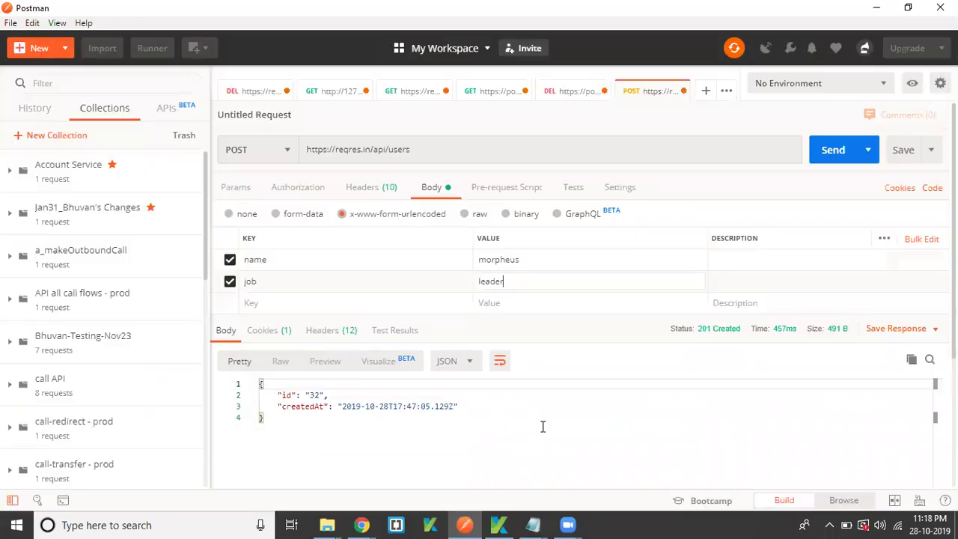
click(830, 149)
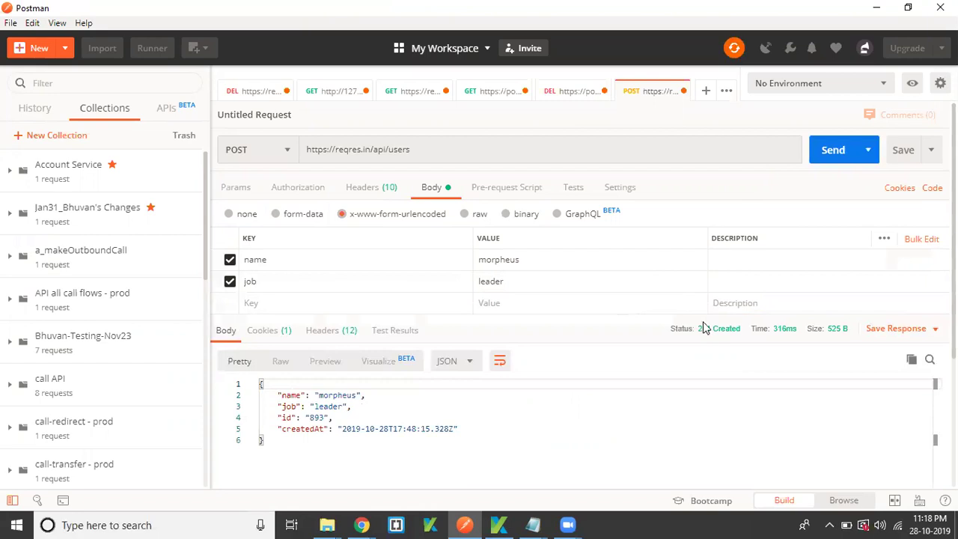
key(alt+Tab)
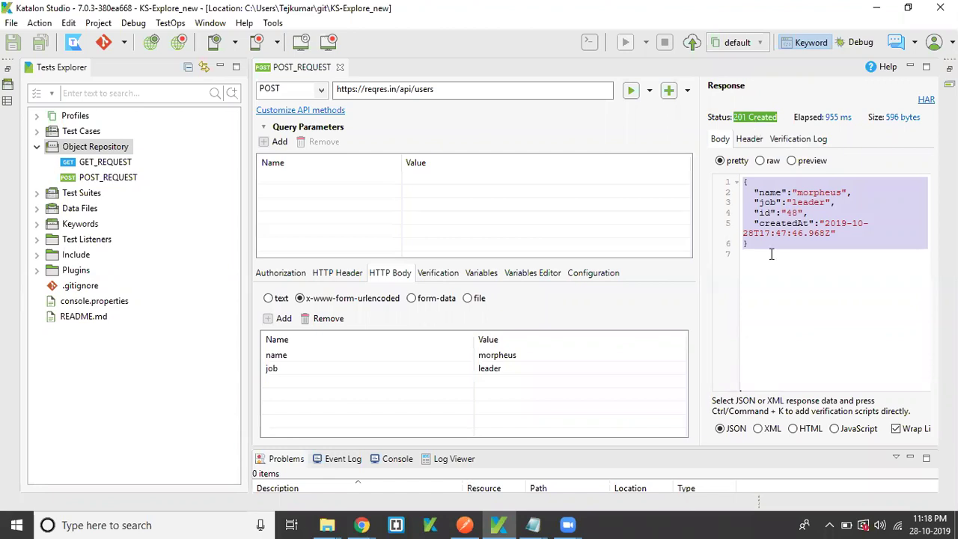
key(alt+Tab)
key(alt+Tab)
key(alt+Tab)
key(ctrl+a)
key(ctrl+c)
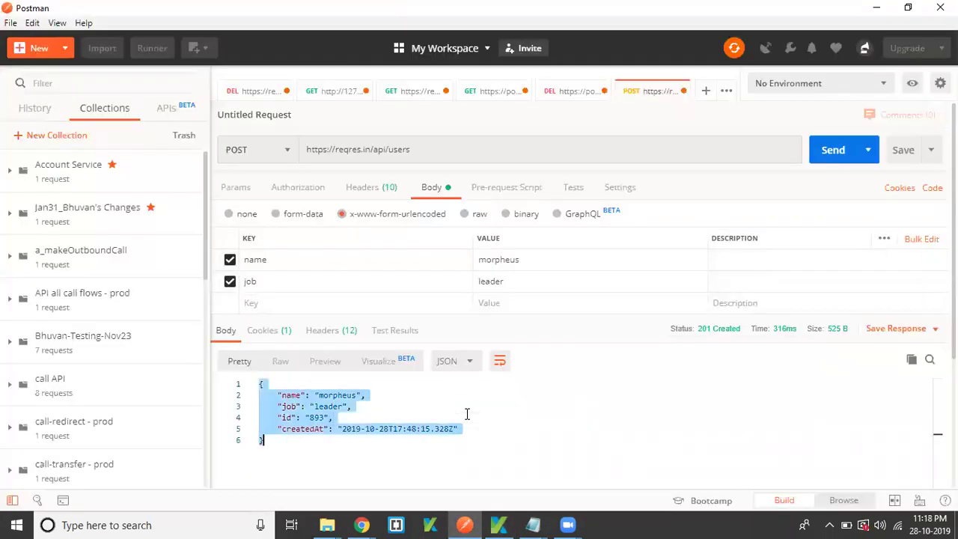
Step: Switch to Notepad and paste the copied response above the POSTMAN RESPONSE line
key(alt+Tab)
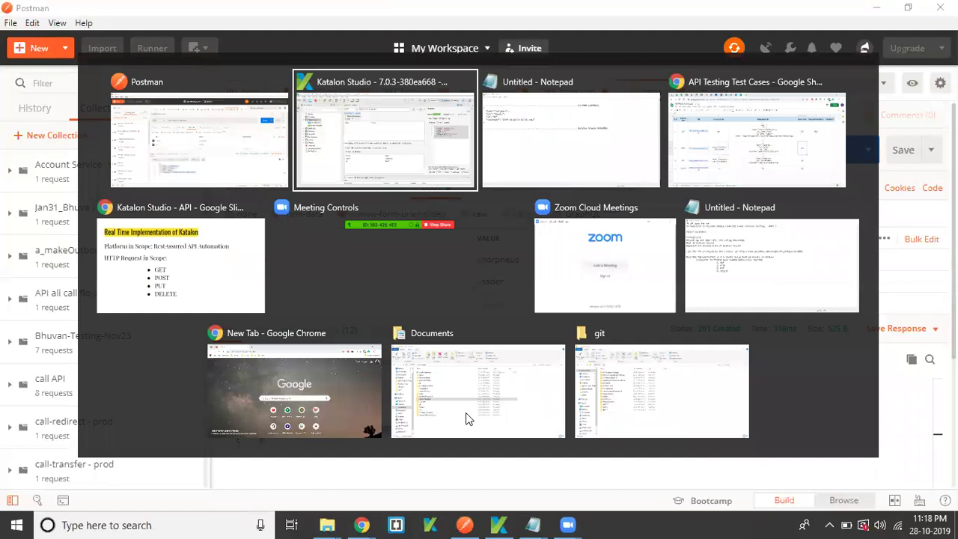
key(alt+Tab)
key(ctrl+v)
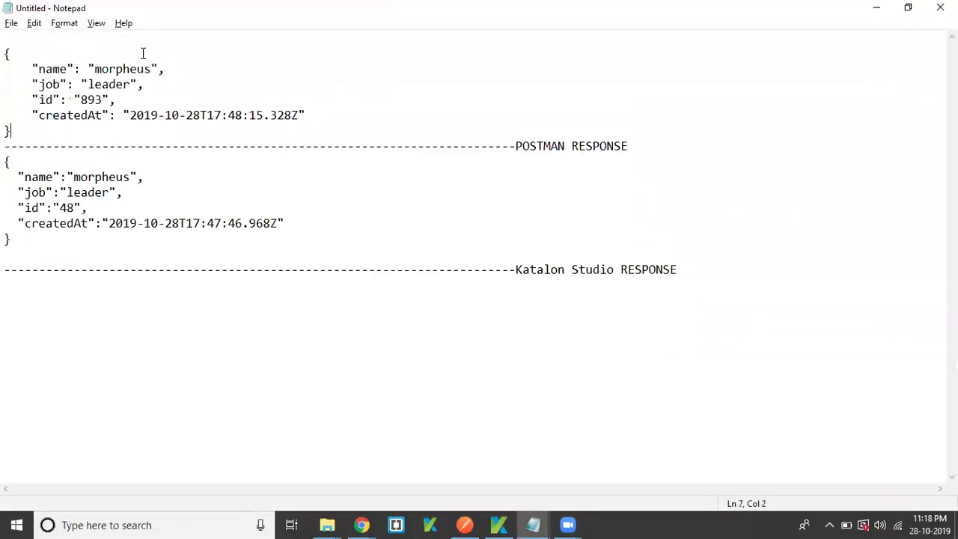
Step: Compare the name, job and id fields of the Postman and Katalon Studio responses in Notepad
click(8, 39)
double_click(124, 66)
double_click(116, 84)
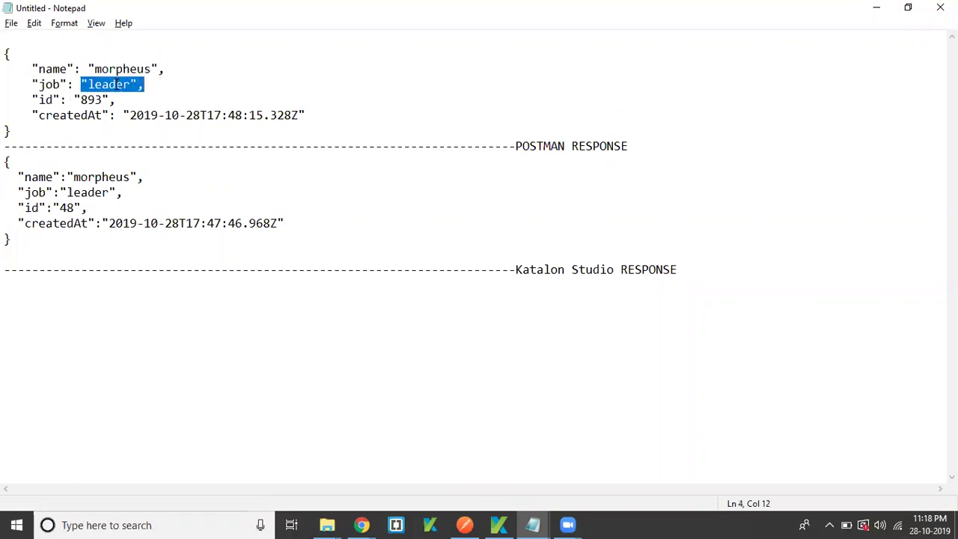
double_click(91, 99)
click(148, 99)
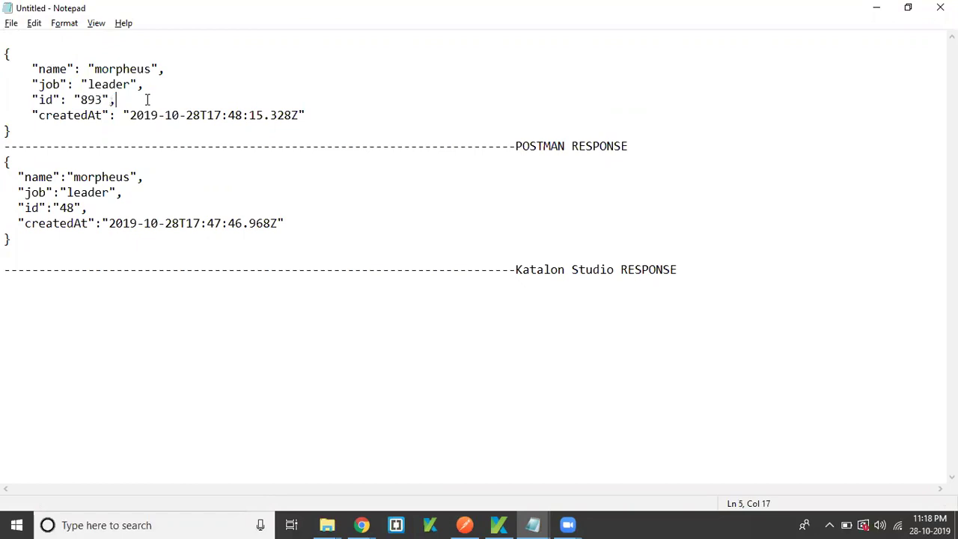
click(694, 272)
click(11, 238)
drag(11, 239, 6, 159)
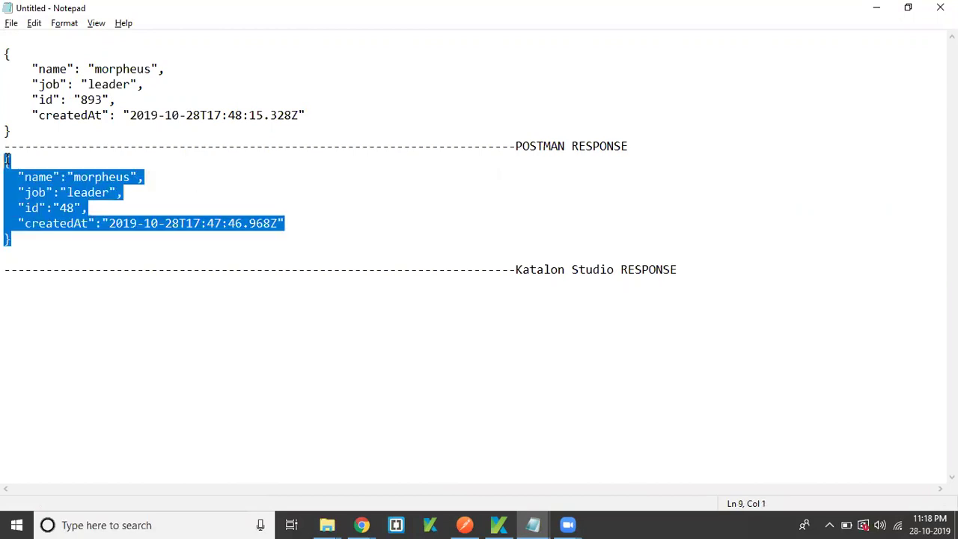
drag(11, 131, 6, 59)
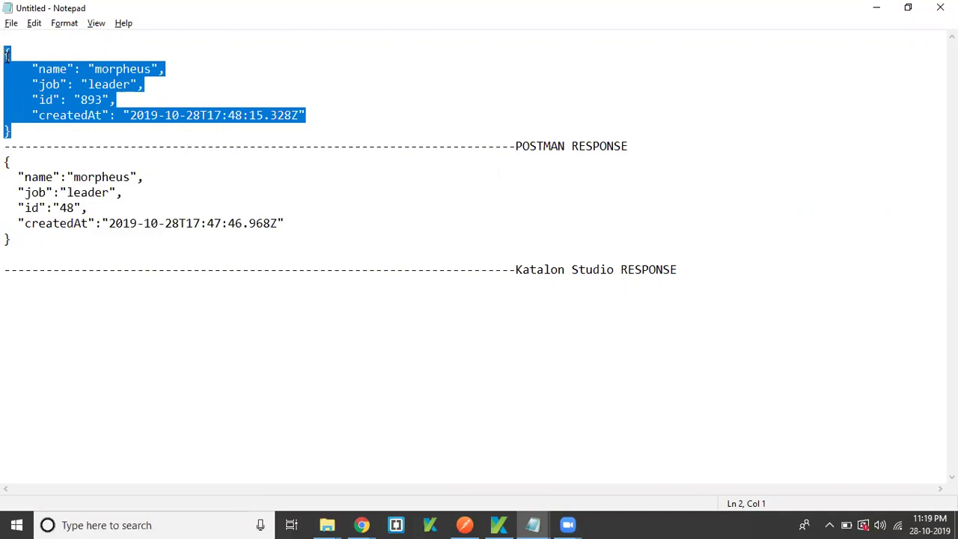
Step: Switch to the API Testing Test Cases sheet and enter PASS as the POST row's Test Execution Status
key(alt+Tab)
key(alt+Tab)
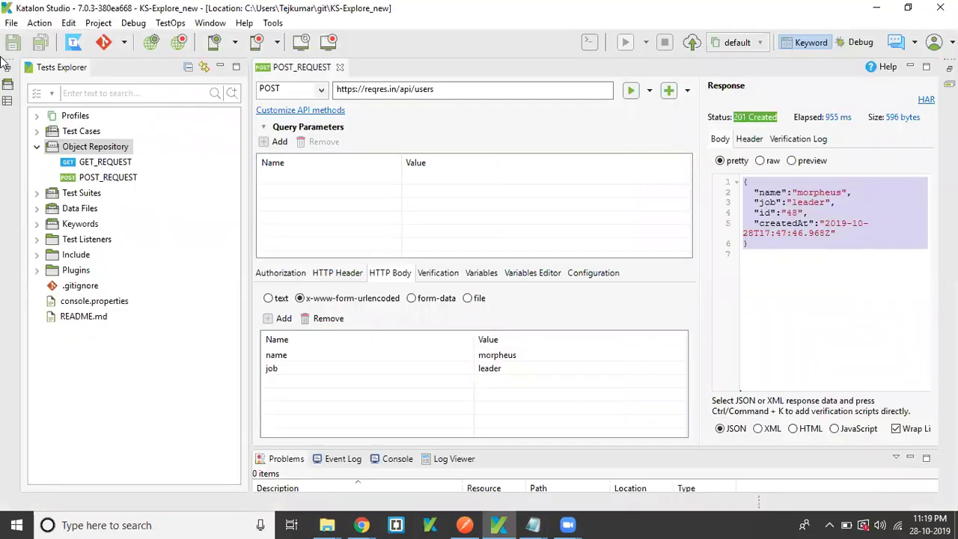
key(alt+Tab)
key(alt+Tab)
key(alt+Tab)
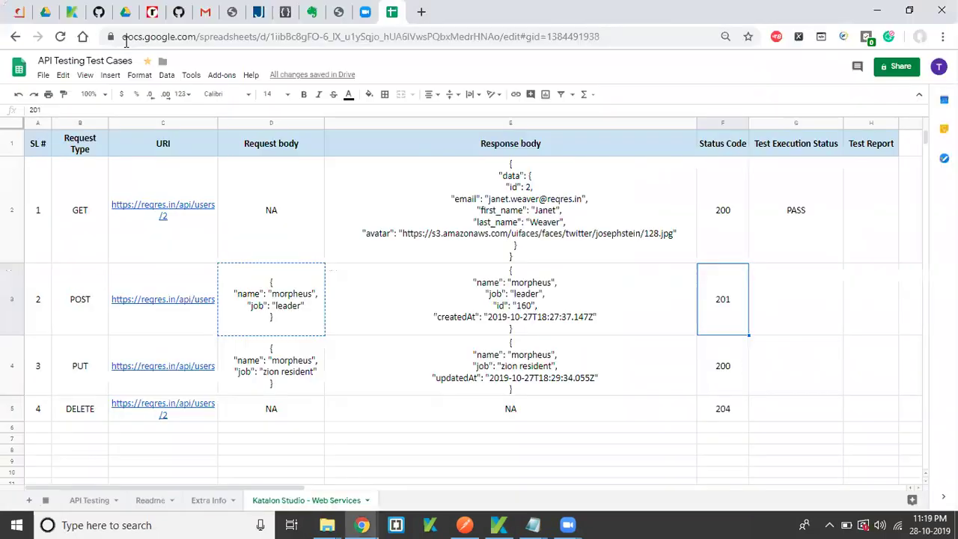
click(791, 286)
text(PASS)
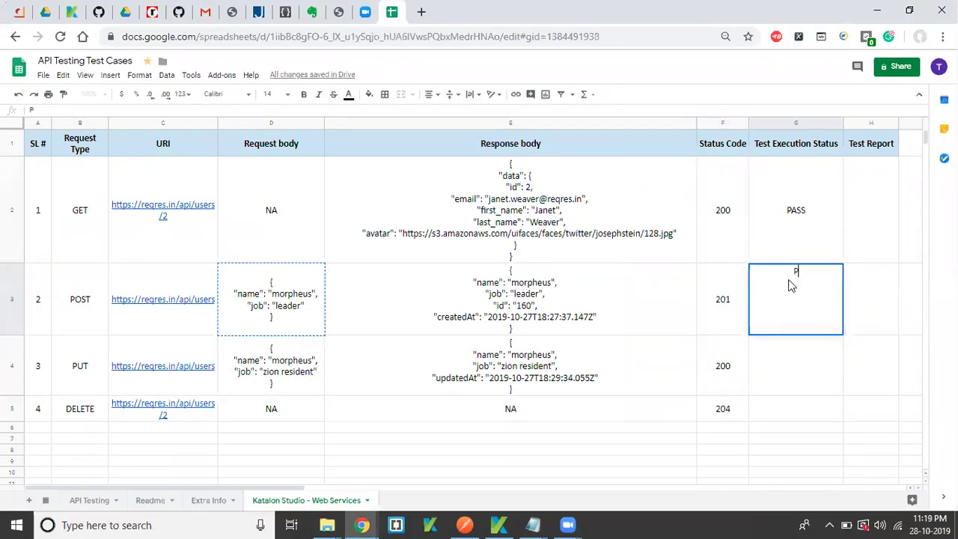
key(Return)
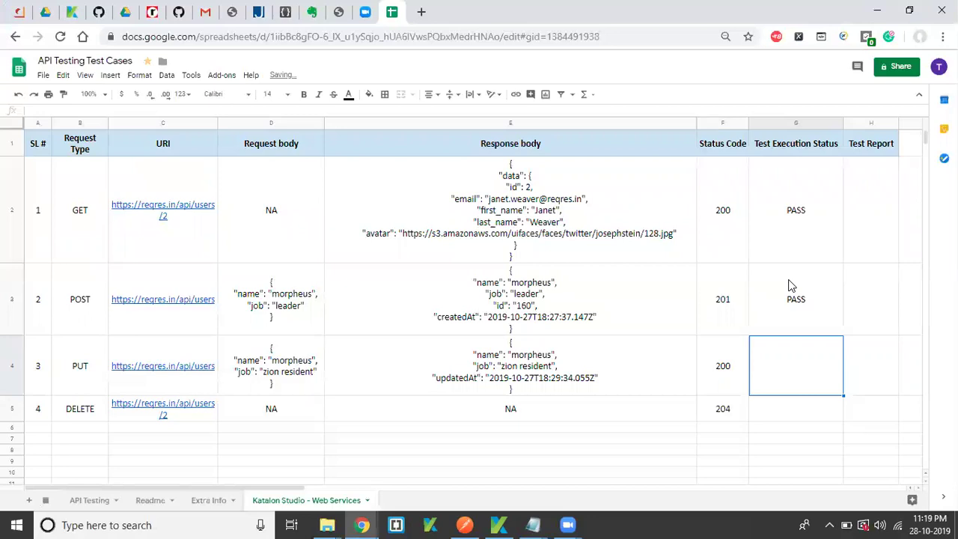
Step: Copy the URI from the PUT row of the test case sheet
key(Left)
key(Left)
key(Left)
key(Left)
key(ctrl+c)
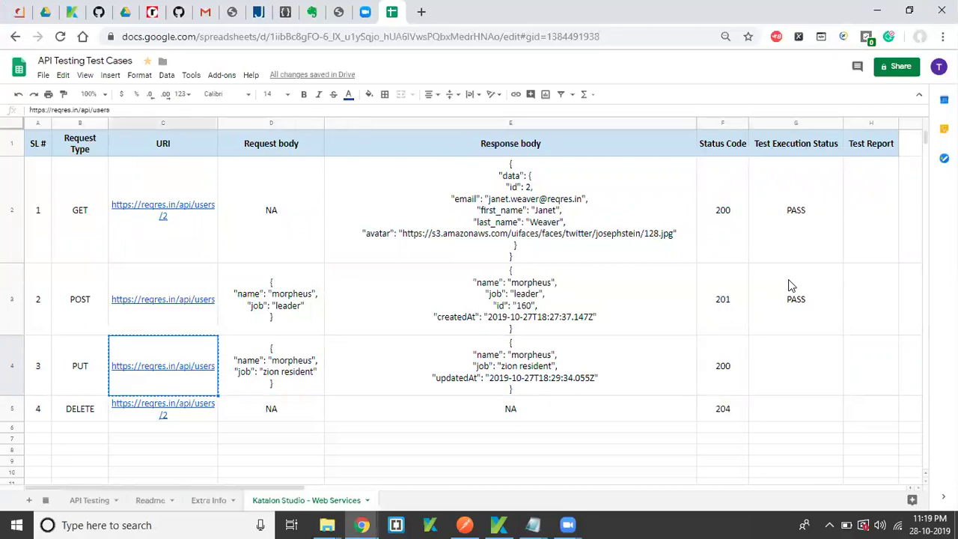
Step: Switch to Postman, change the request method to PUT and check the request URL
key(alt+Tab)
key(alt+Tab)
key(alt+Tab)
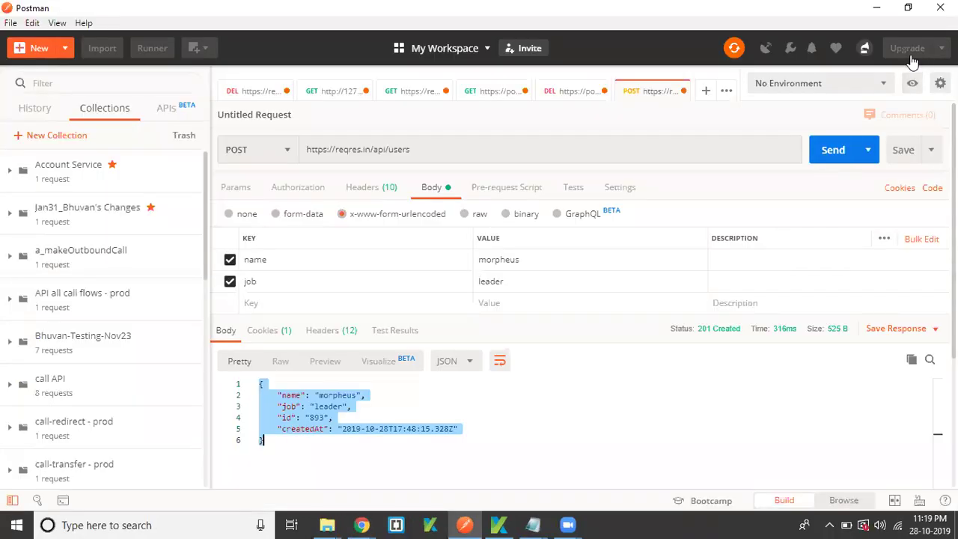
click(256, 221)
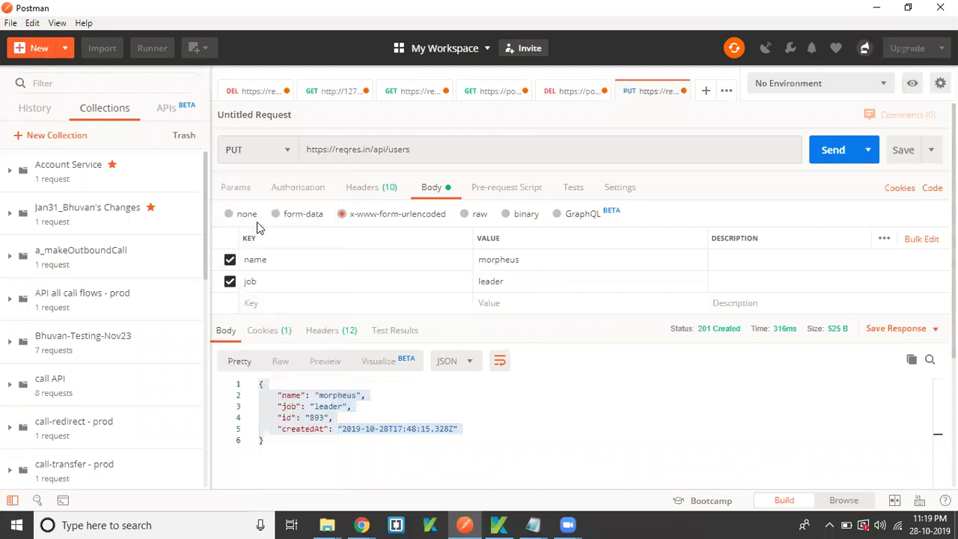
click(444, 160)
key(ctrl+a)
click(447, 160)
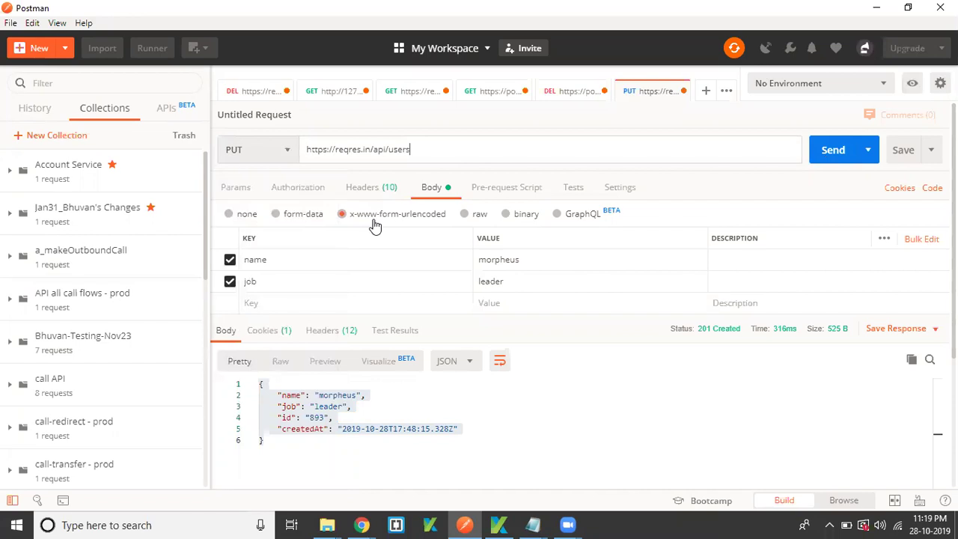
Step: Switch back to the test case sheet and copy the PUT row's request body
key(alt+Tab)
key(Tab)
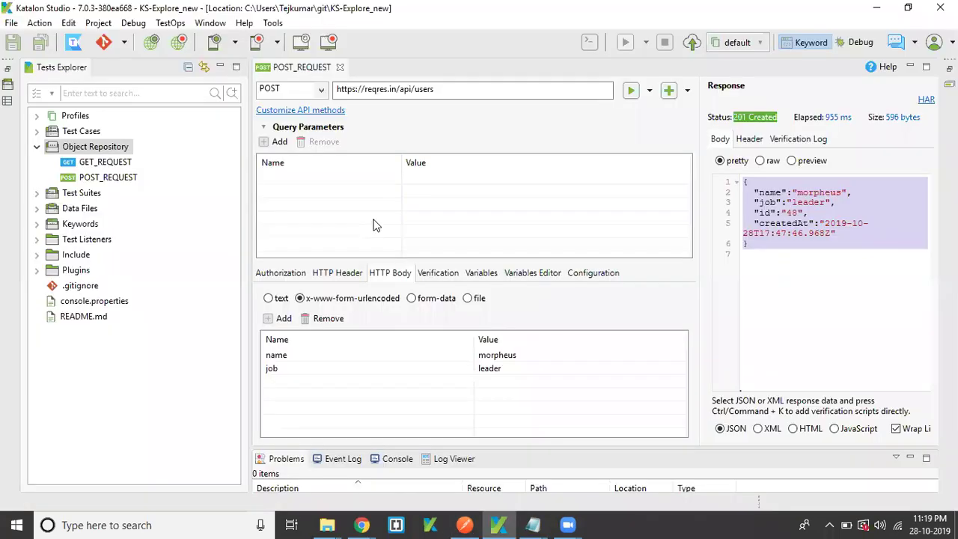
key(alt+Tab)
key(Tab)
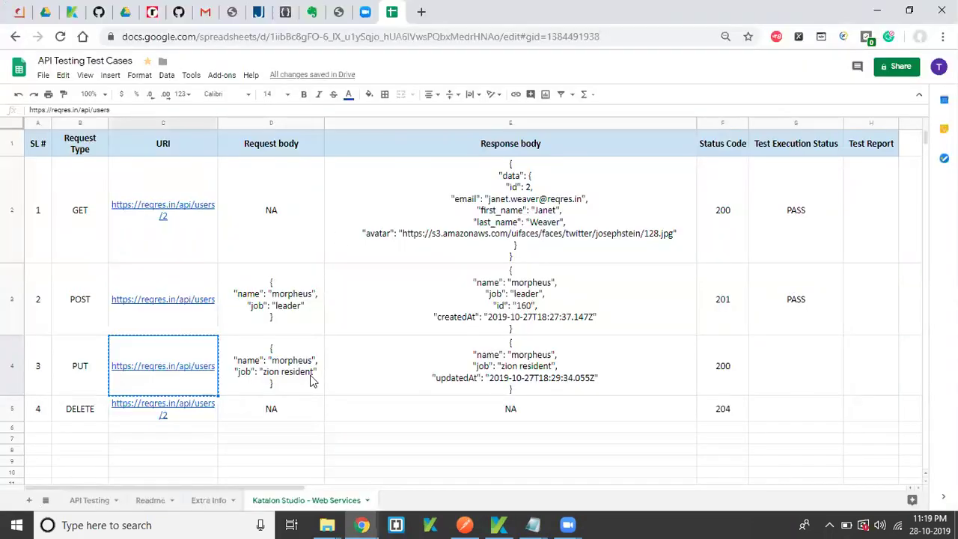
click(314, 382)
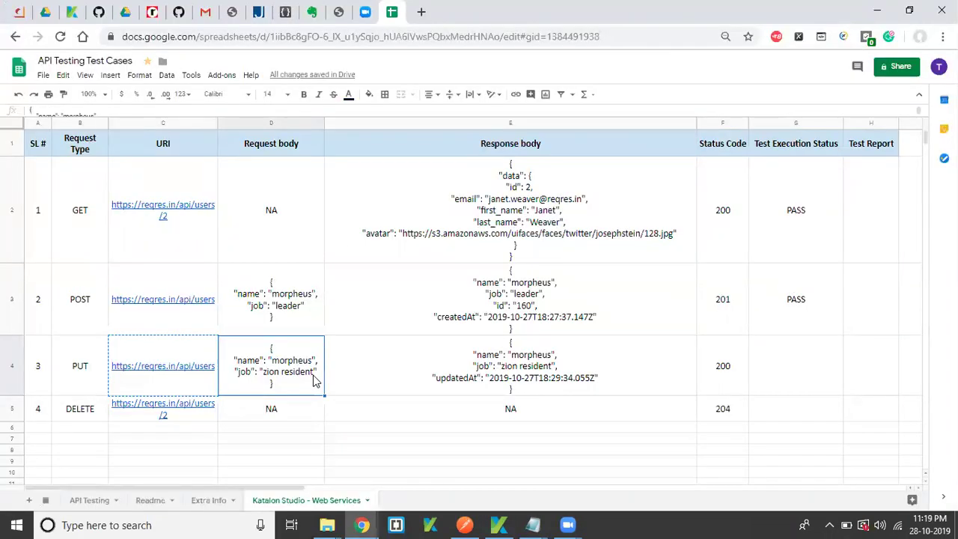
key(ctrl+c)
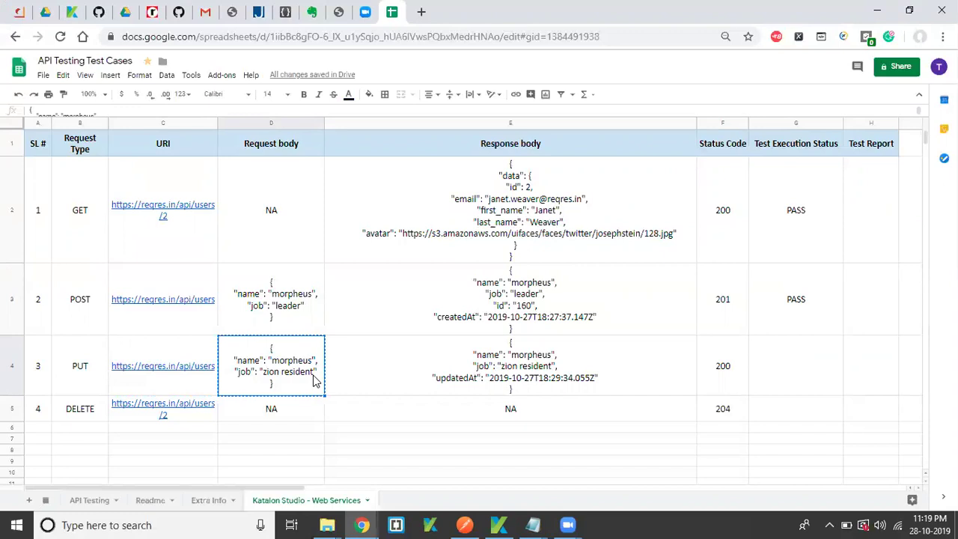
Step: Return to Postman and set the job key's value to zion resident in the PUT request's body
key(alt+Tab)
key(alt+Tab)
key(alt+Tab)
key(alt+Tab)
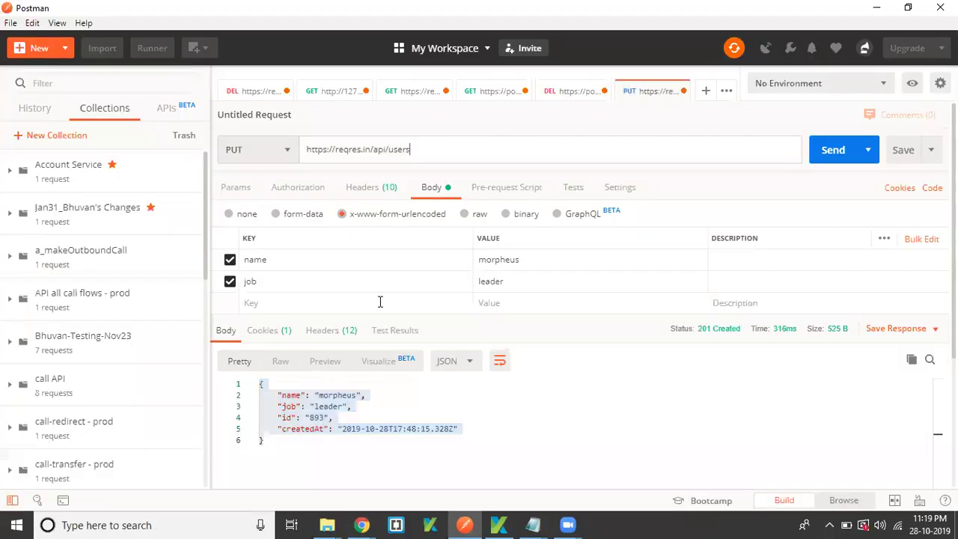
click(512, 280)
key(BackSpace)
key(BackSpace)
key(BackSpace)
key(BackSpace)
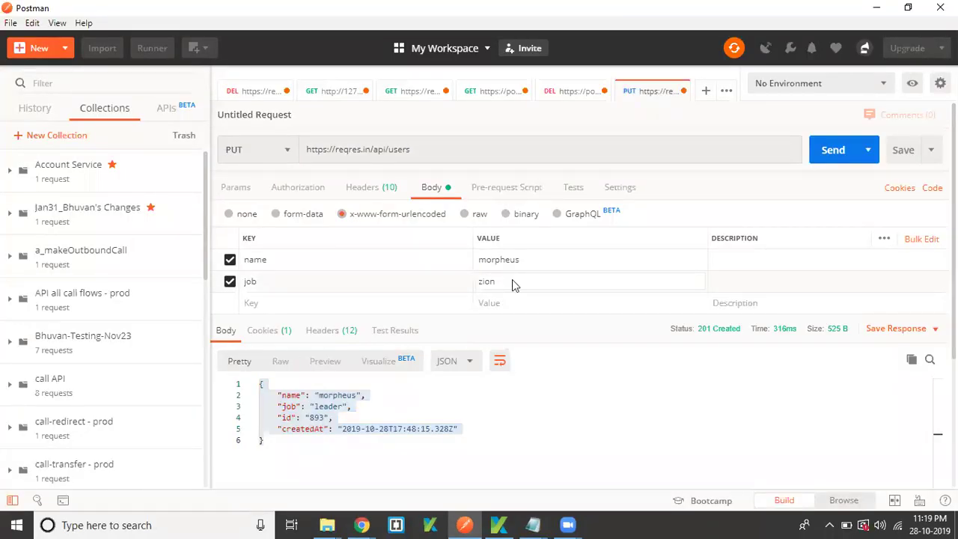
text(zion)
key(alt+Tab)
key(alt+Tab)
text(resident)
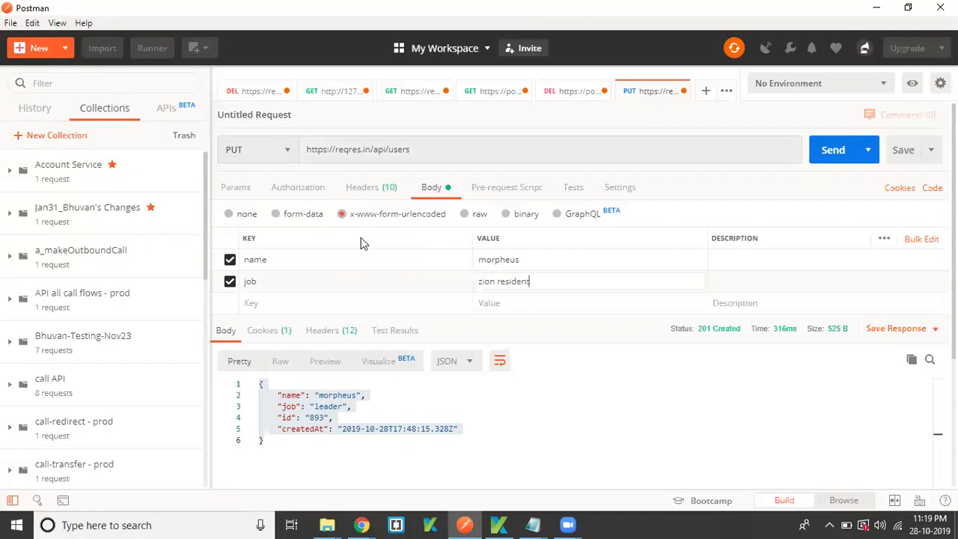
Step: Check the body against the sheet, send the PUT request in Postman and select its whole response body
key(alt+Tab)
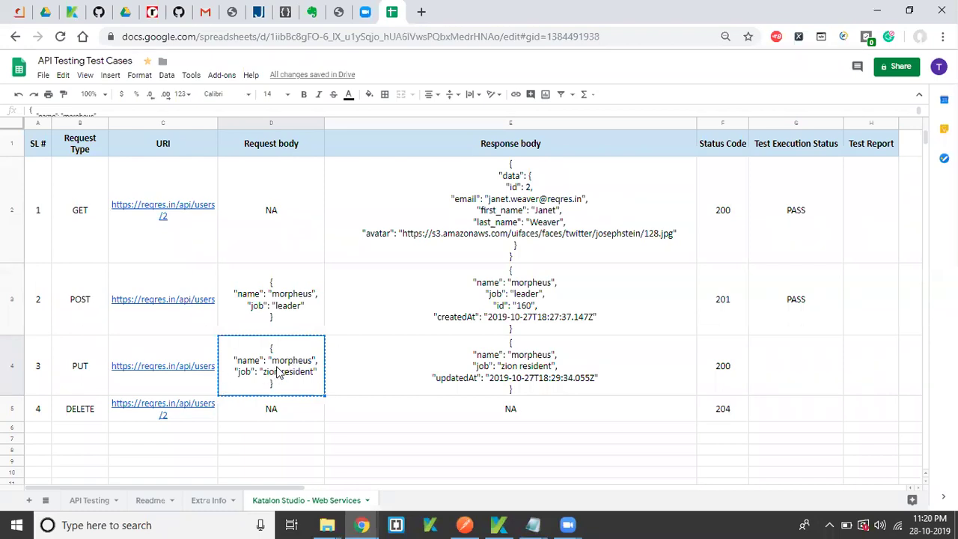
key(alt+Tab)
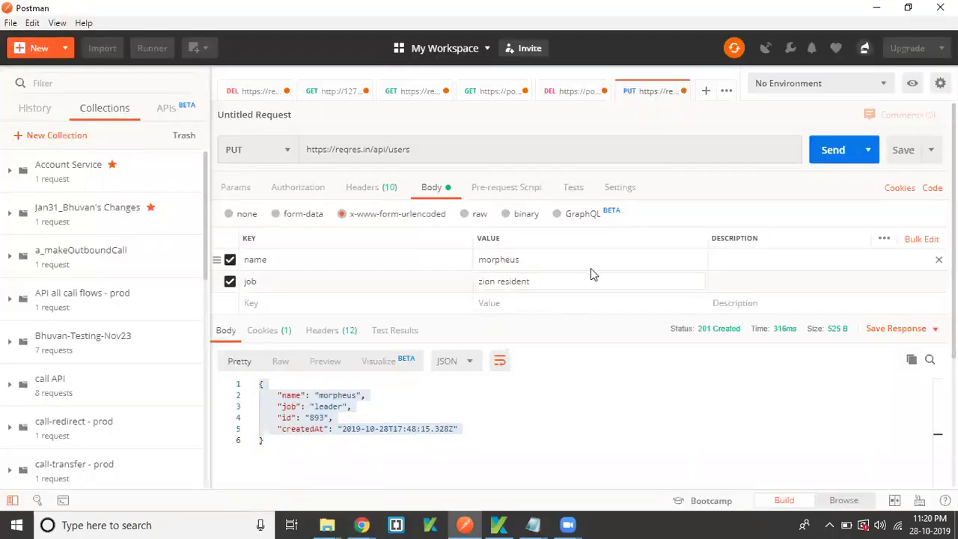
click(823, 156)
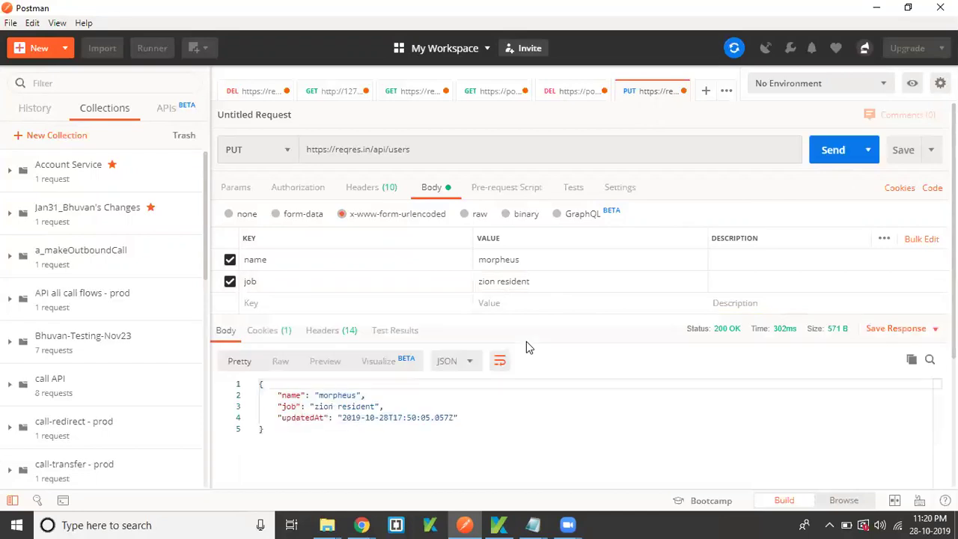
click(446, 427)
key(ctrl+a)
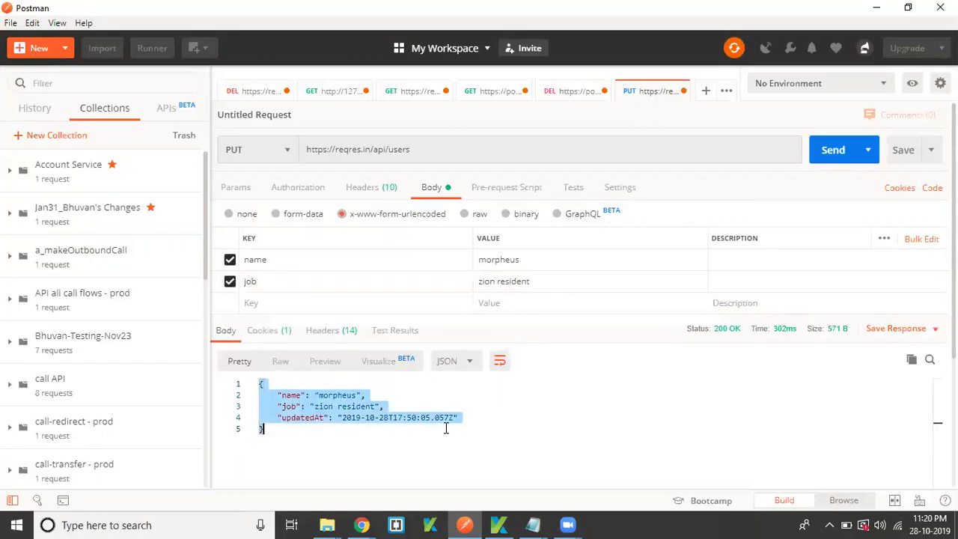
Step: Switch to Notepad, replace the old Postman response with the copied PUT response and delete the old Katalon Studio response
key(alt+Tab)
key(alt+Tab)
key(alt+Tab)
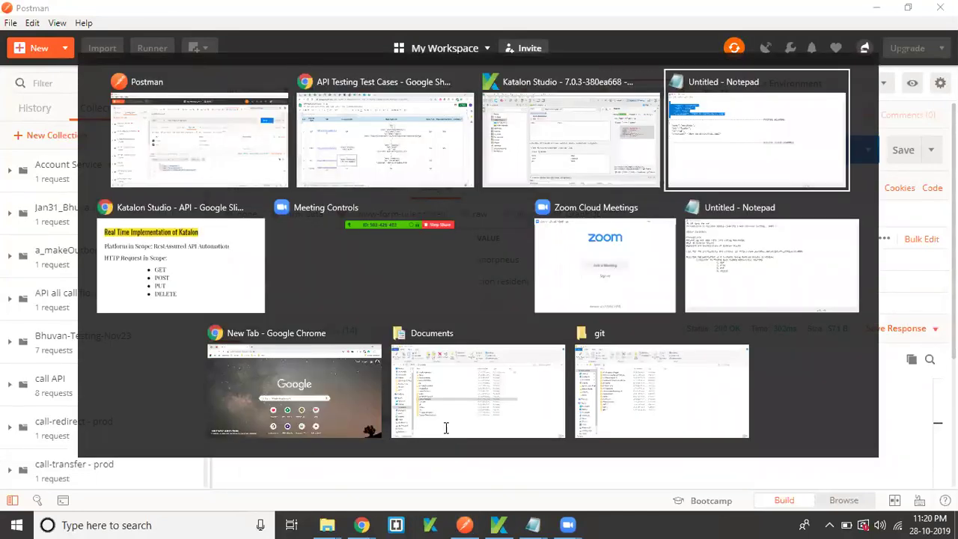
click(34, 131)
shift+click(6, 37)
key(Delete)
key(ctrl+v)
drag(10, 209, 6, 129)
key(Delete)
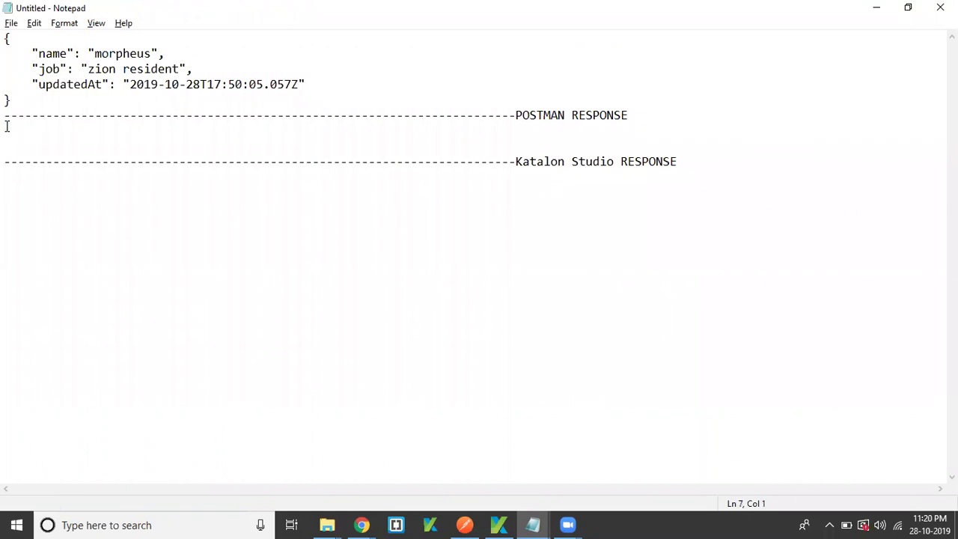
Step: Switch to Katalon Studio and start a new web service request named PUT_REQUEST in the Object Repository
key(alt+Tab)
key(alt+Tab)
key(alt+Tab)
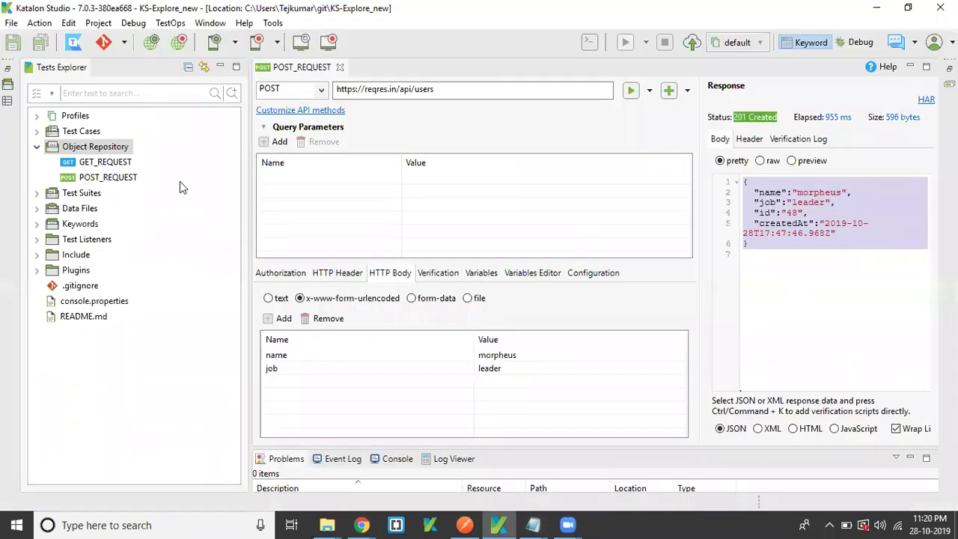
right_click(93, 149)
mouse_move(128, 171)
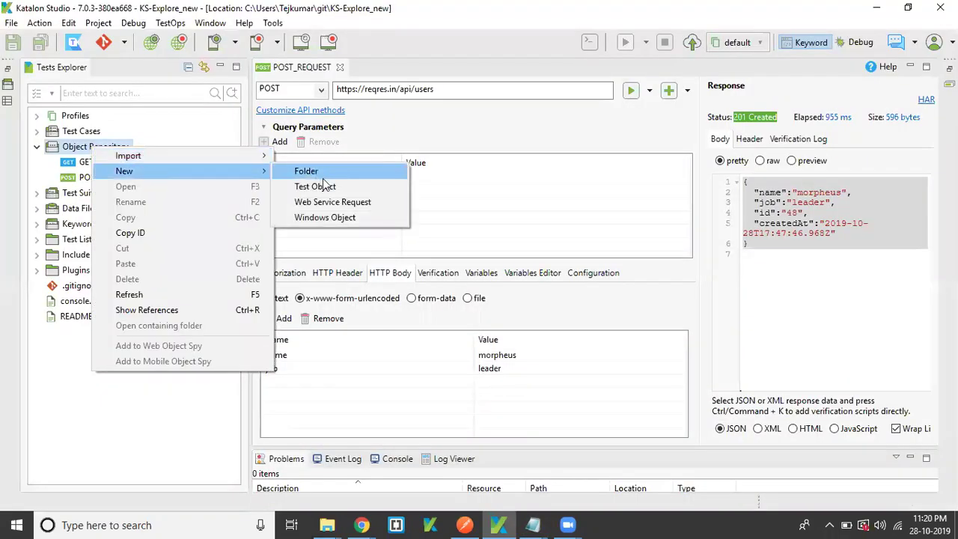
click(339, 203)
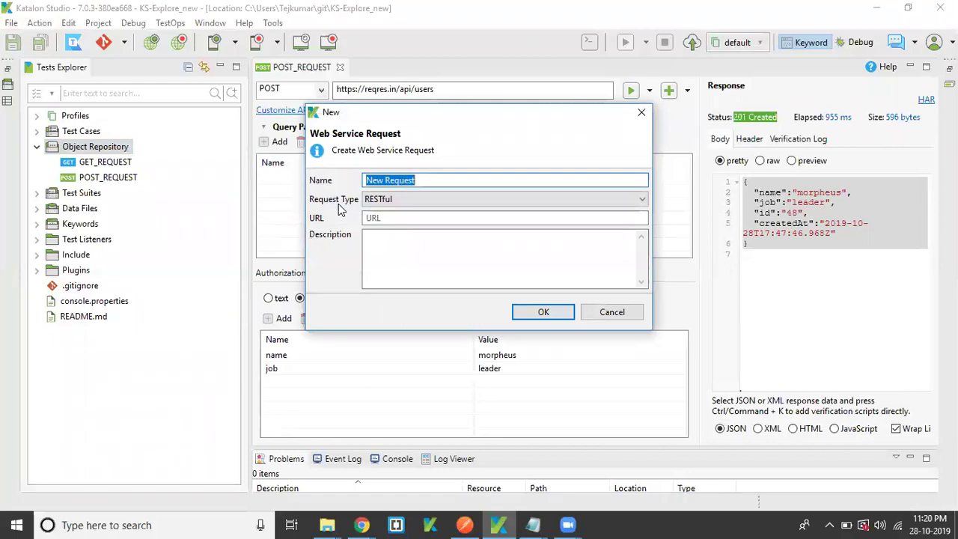
text(PUT_REQU)
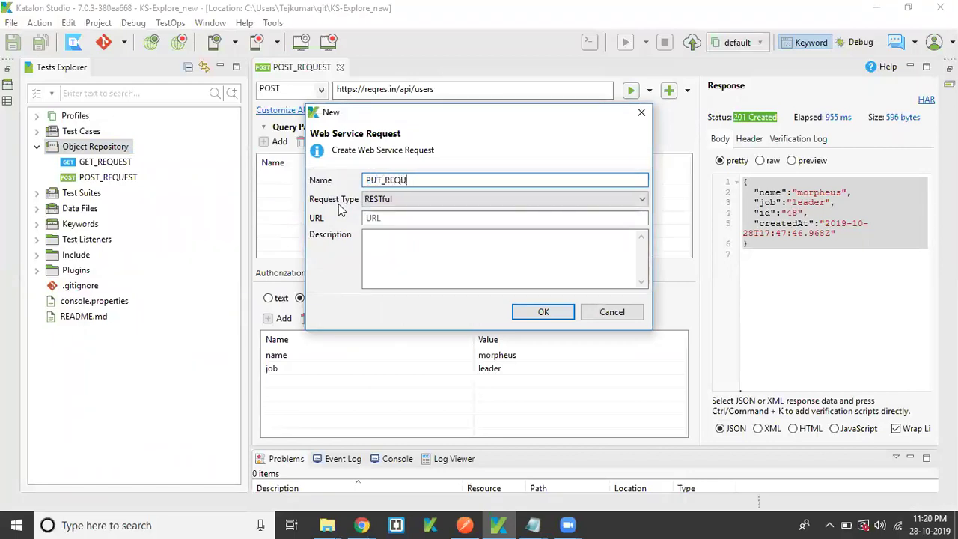
text(EST)
click(366, 216)
key(alt+Tab)
key(alt+Tab)
click(440, 149)
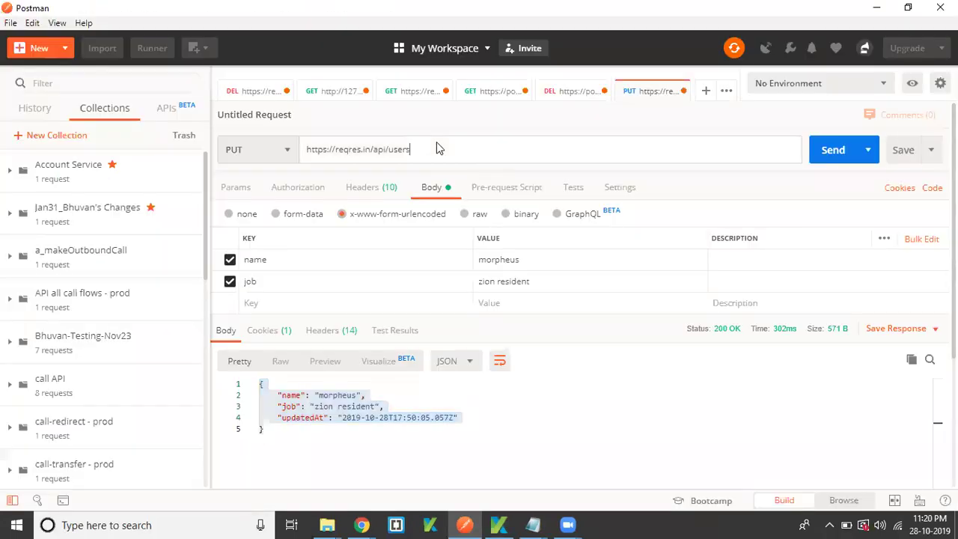
key(ctrl+a)
key(ctrl+c)
key(alt+Tab)
key(ctrl+v)
click(540, 315)
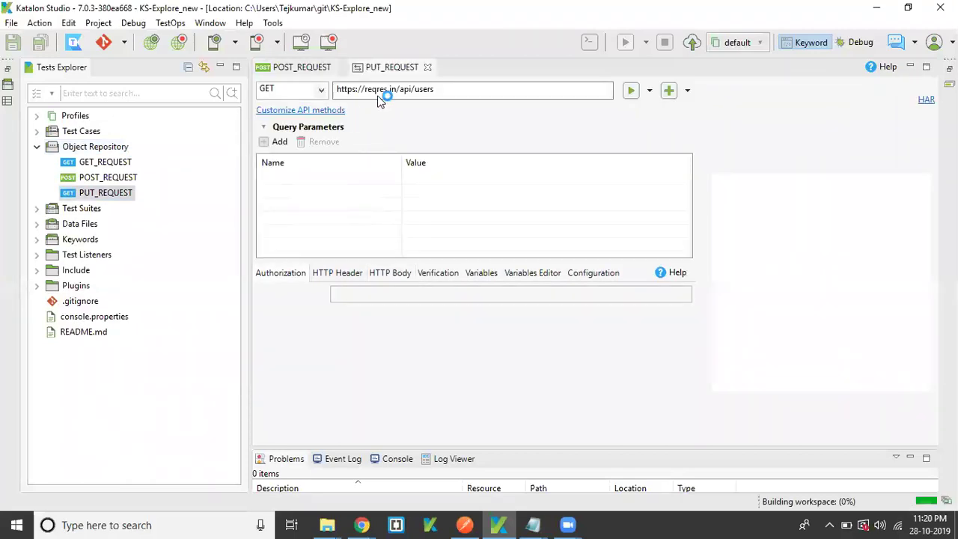
Step: Close the POST_REQUEST editor and set the PUT_REQUEST method to PUT
click(322, 92)
click(314, 68)
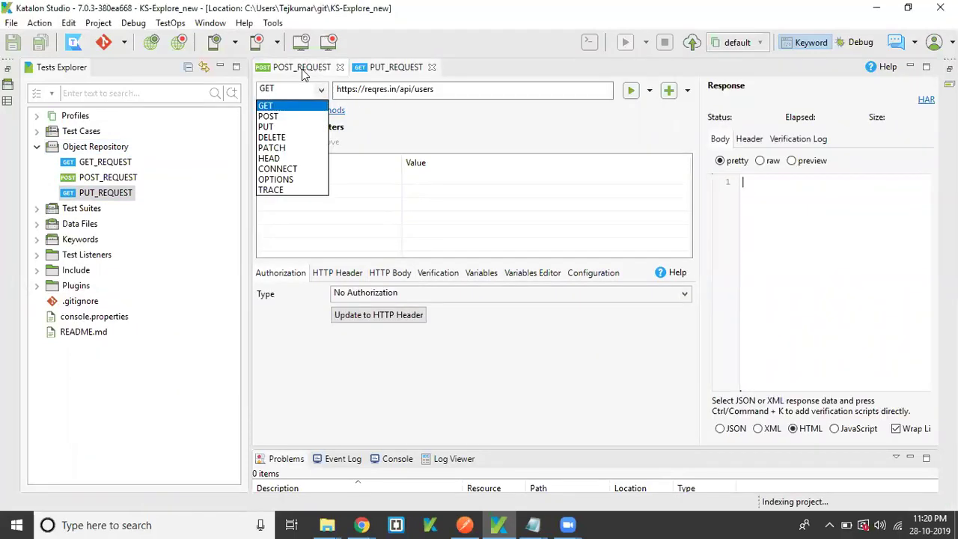
click(339, 67)
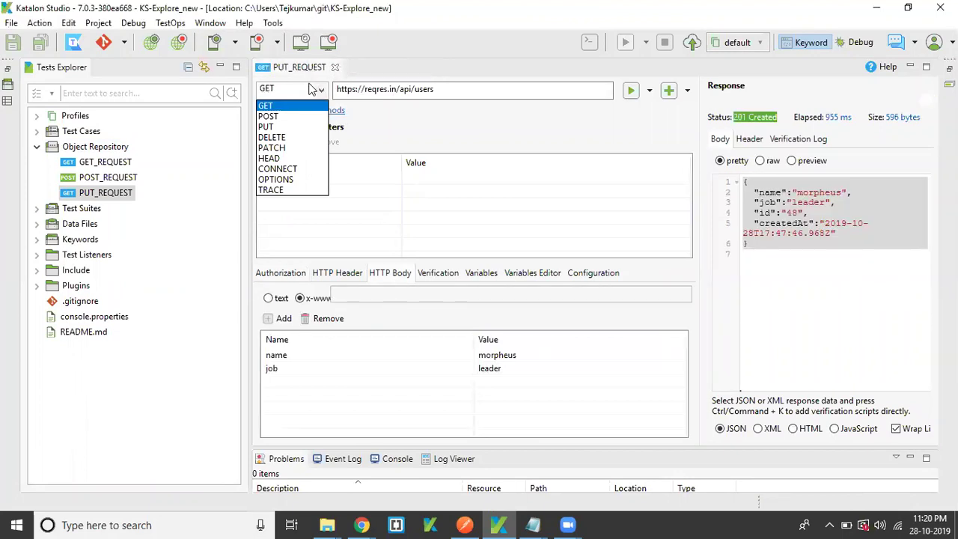
click(275, 127)
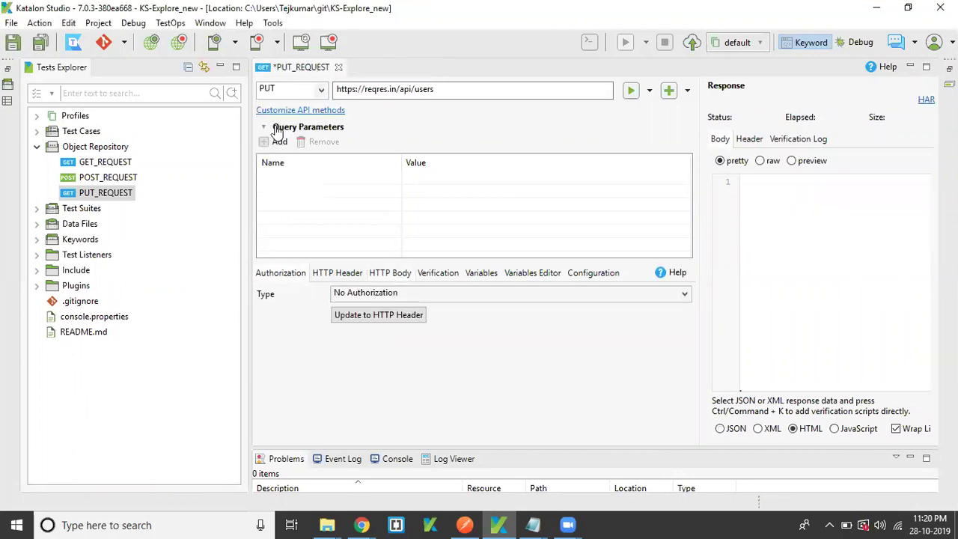
Step: Set the HTTP body to x-www-form-urlencoded and add a name parameter with the value morpheus
click(383, 277)
click(300, 298)
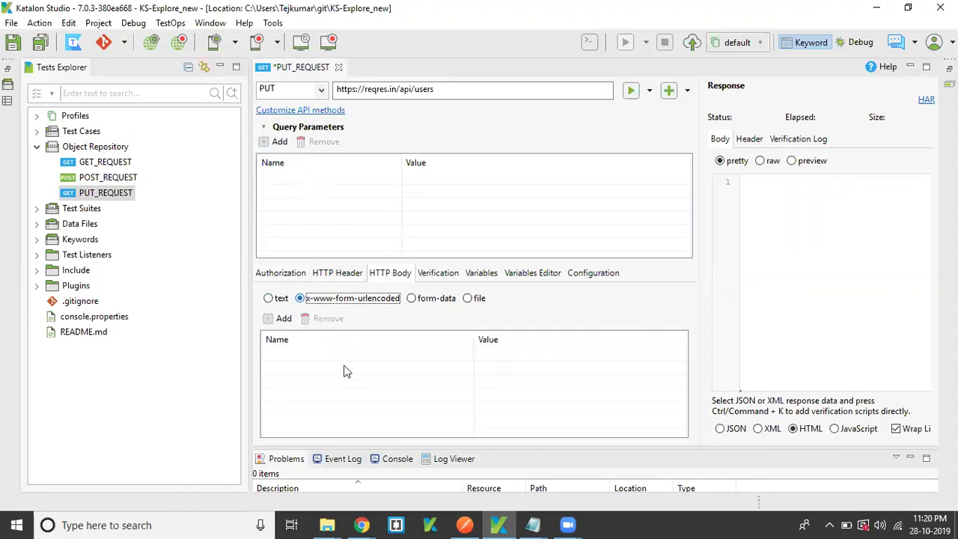
click(282, 318)
text(name)
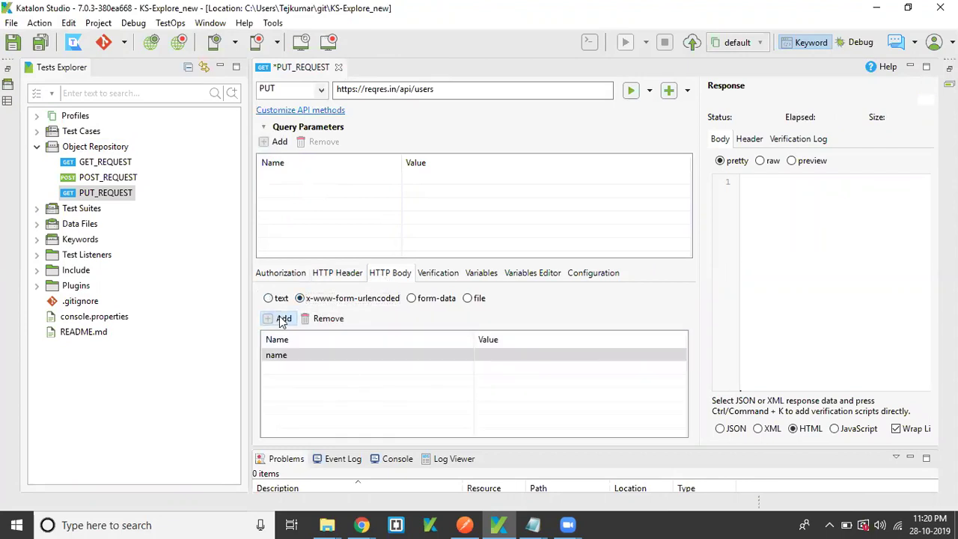
click(510, 354)
text(morp)
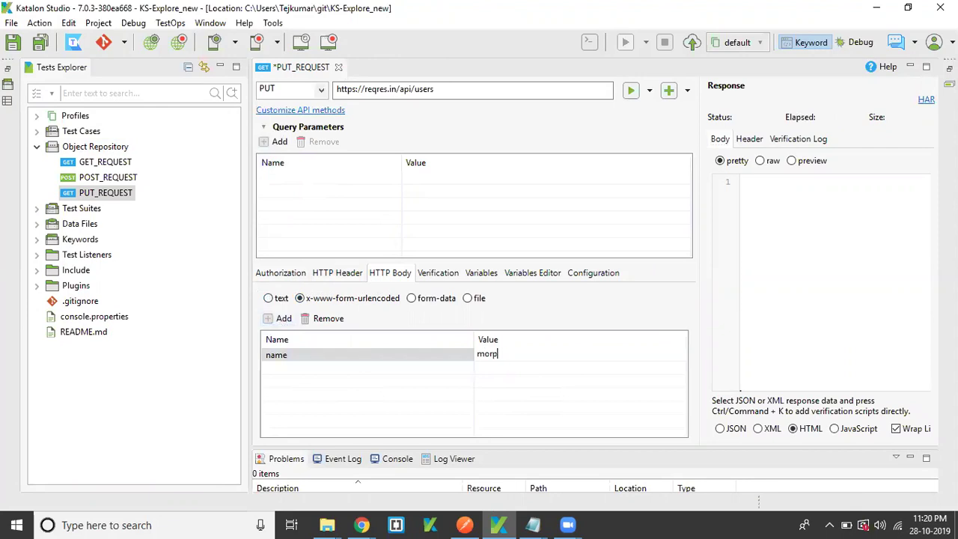
key(alt+Tab)
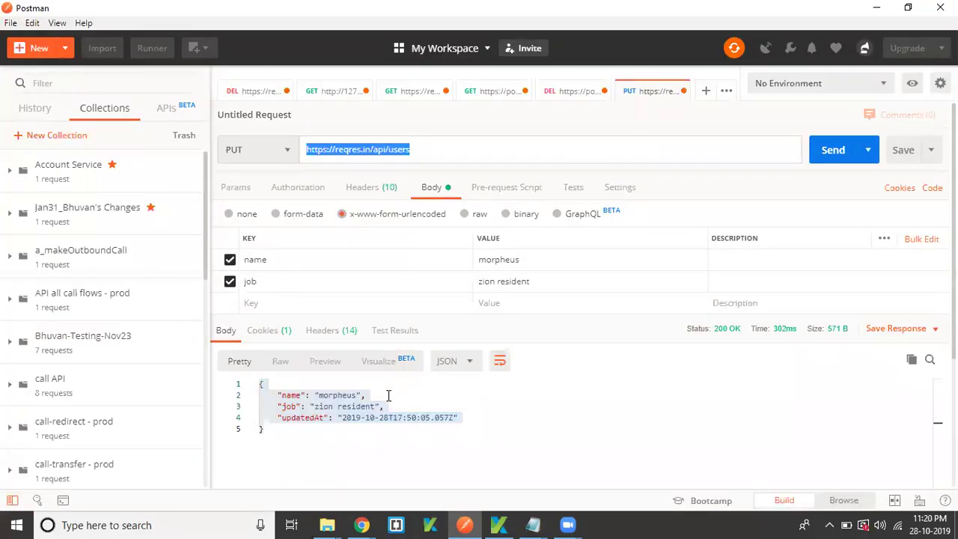
key(alt+Tab)
click(520, 355)
click(519, 355)
text(heus)
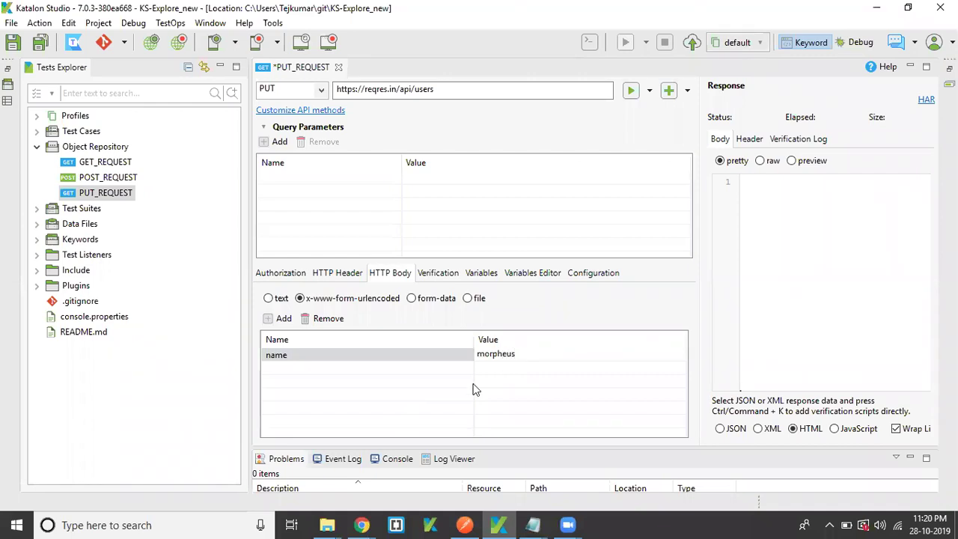
click(428, 381)
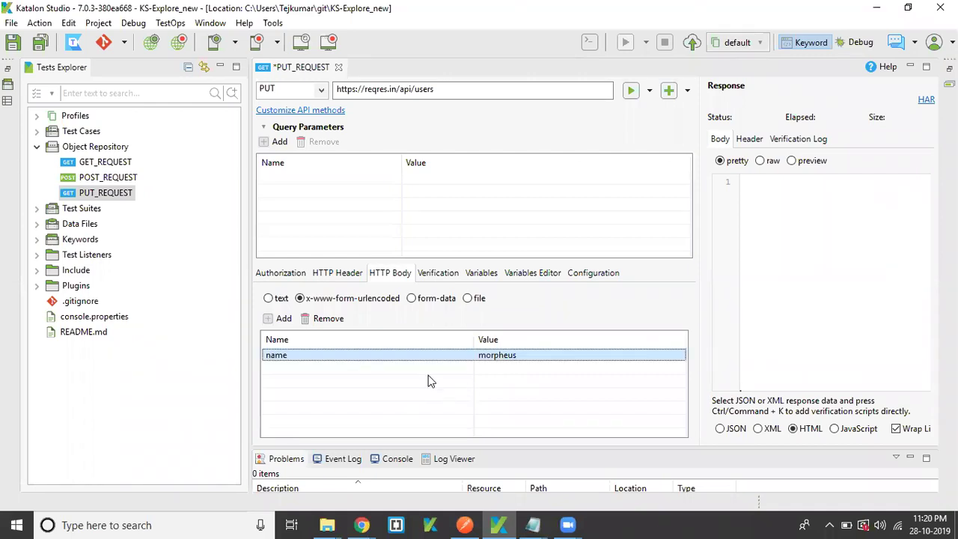
Step: Add a job parameter to the body and give it the value zion resident copied from Postman's PUT body
click(356, 373)
text(job)
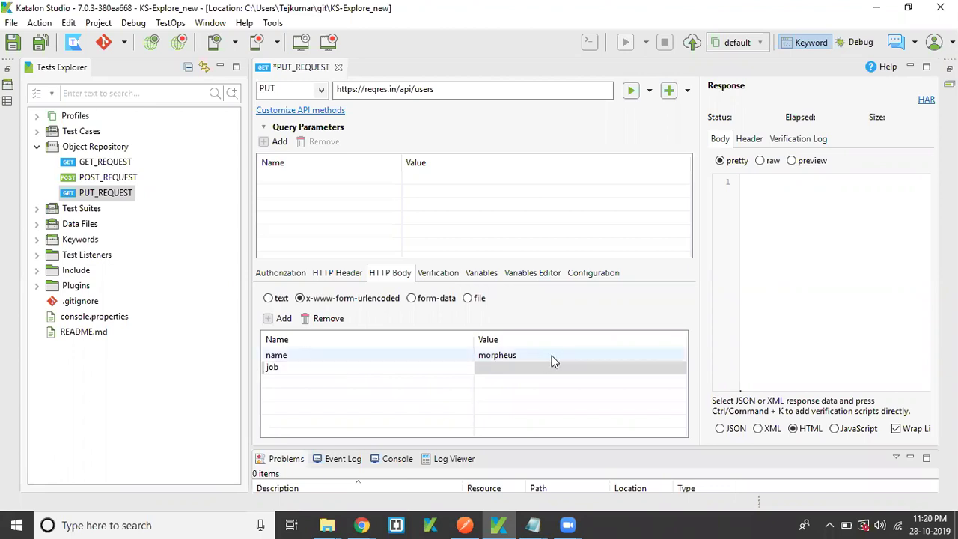
click(529, 368)
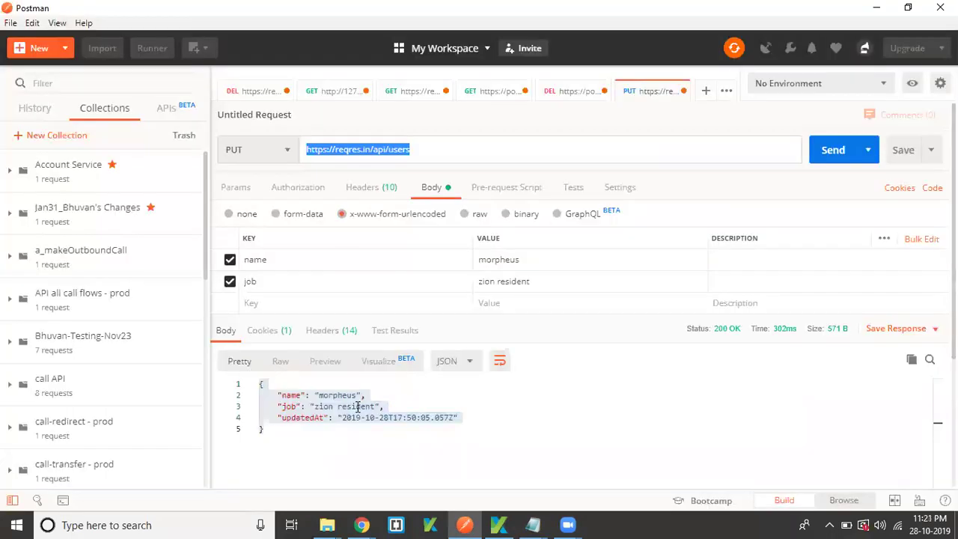
triple_click(358, 406)
click(358, 406)
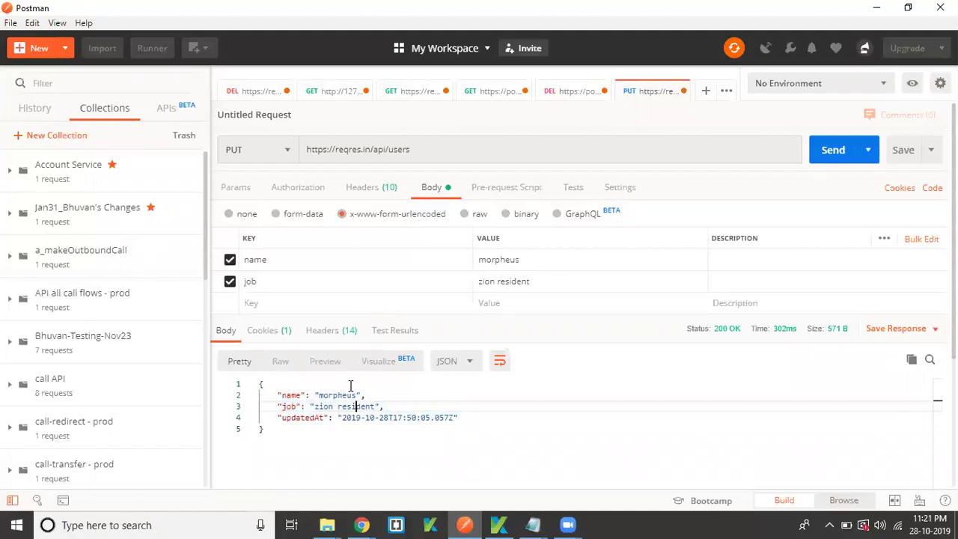
triple_click(495, 280)
key(ctrl+c)
key(alt+Tab)
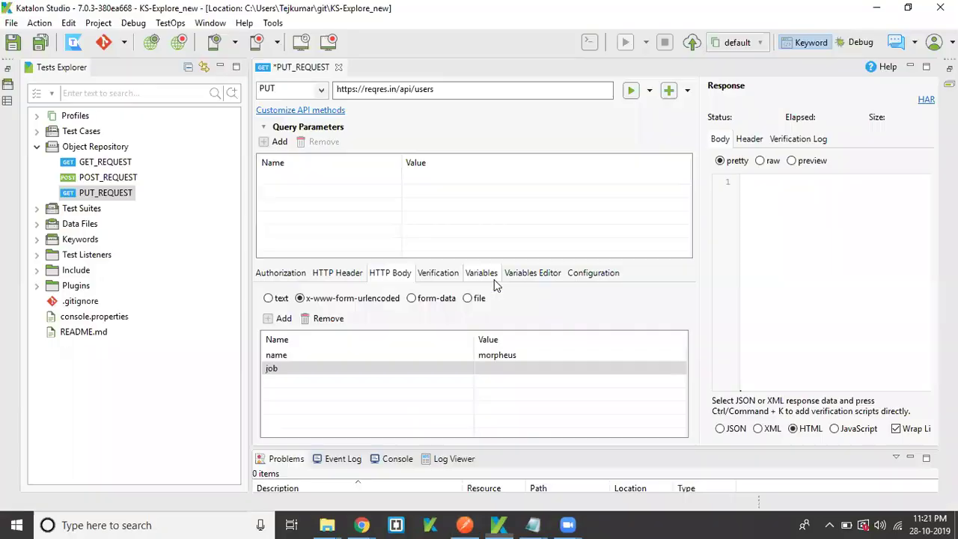
click(508, 367)
key(ctrl+v)
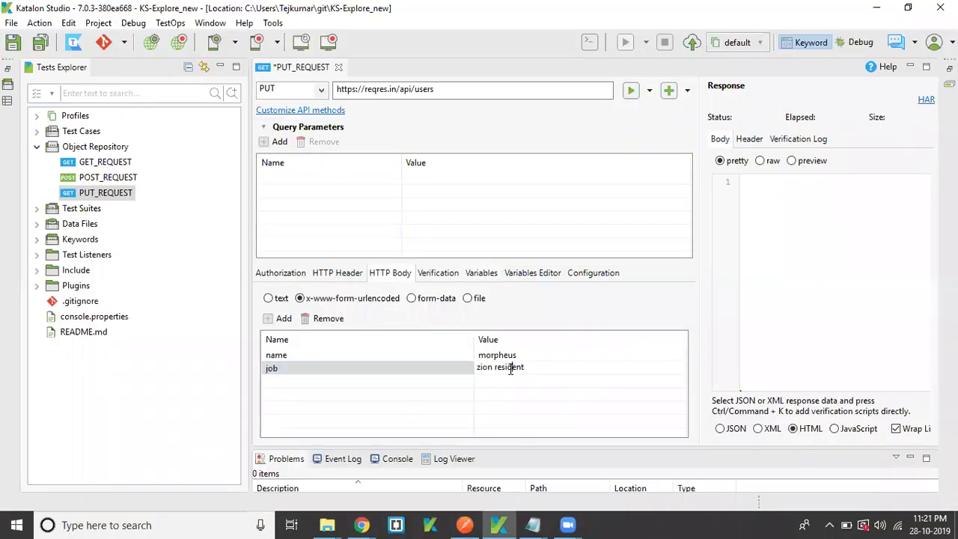
Step: Copy the name value morpheus from Postman's body and paste it over the name parameter's value in Katalon Studio
key(alt+Tab)
double_click(491, 262)
key(alt+Tab)
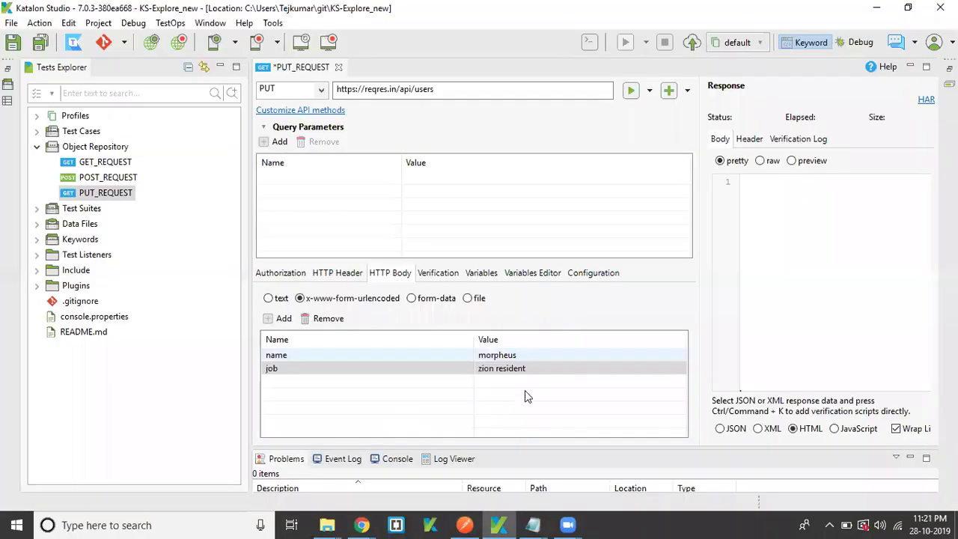
double_click(502, 356)
click(502, 356)
key(ctrl+v)
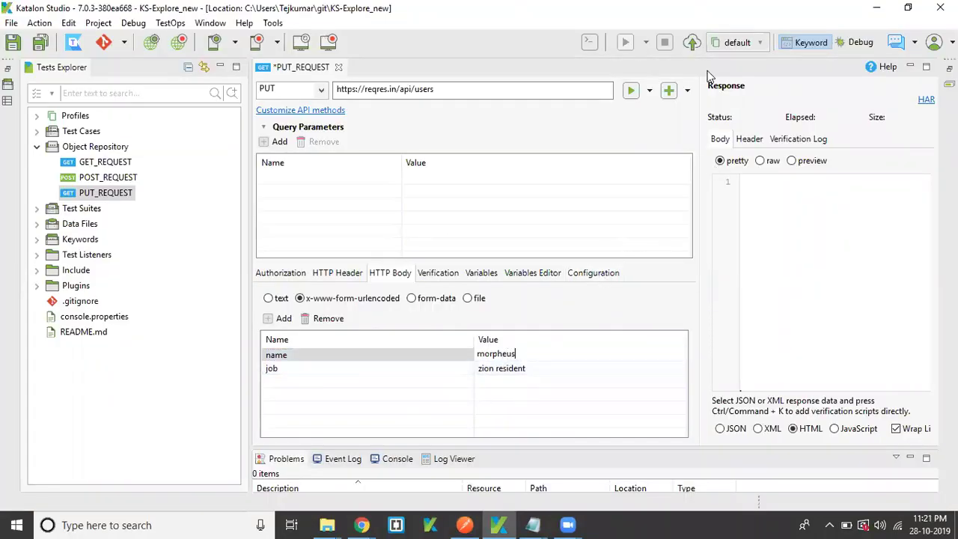
Step: Run PUT_REQUEST with its changes saved and check the status and response against Postman's
click(633, 92)
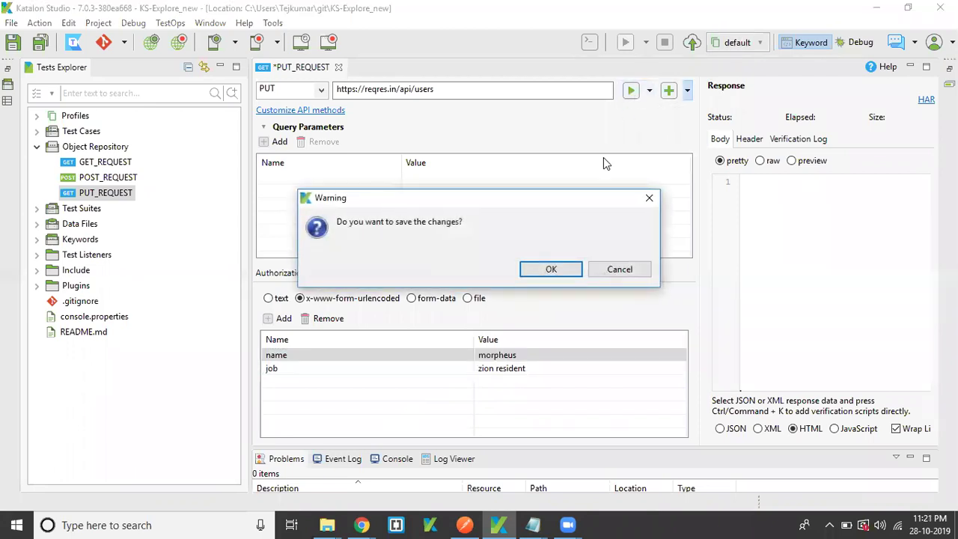
click(549, 274)
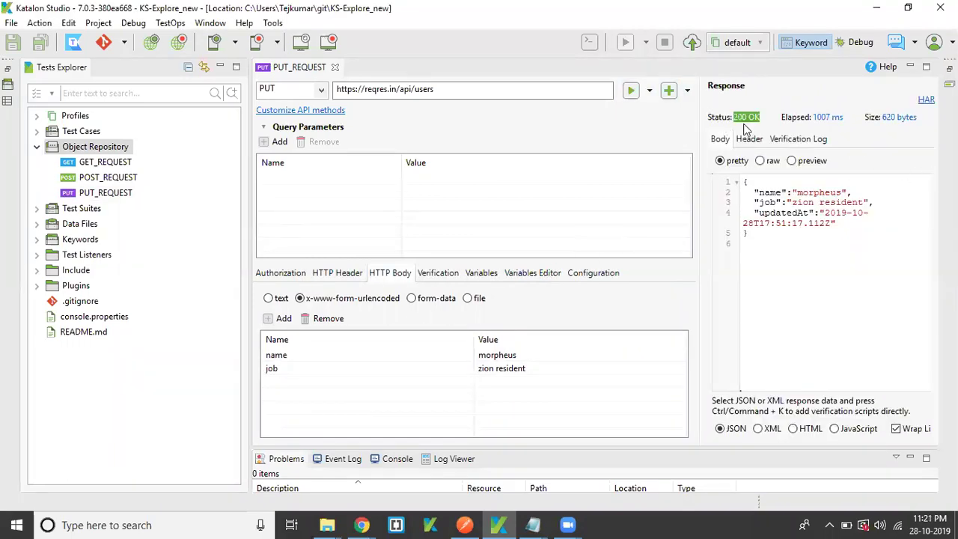
key(alt+Tab)
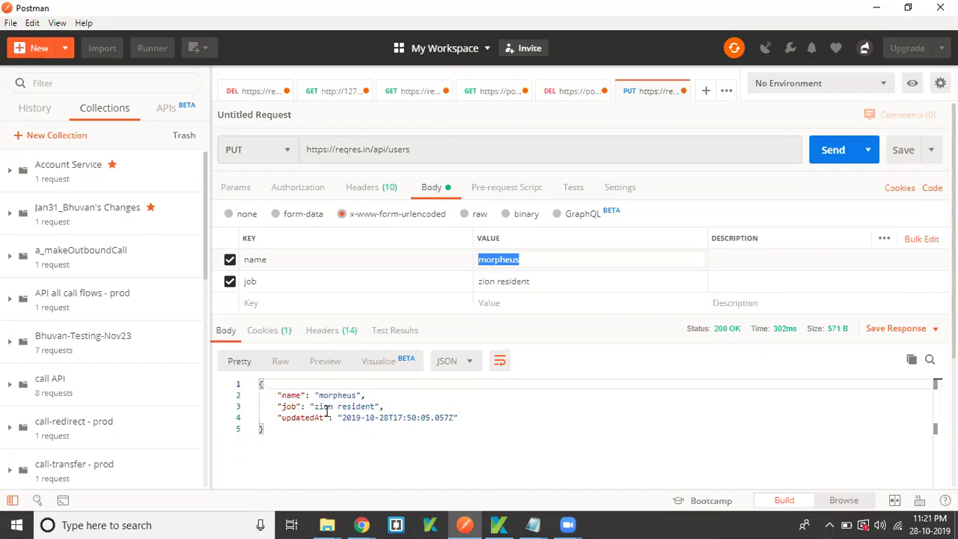
key(alt+Tab)
Step: Copy the whole response body from Katalon Studio and paste it into Notepad above the Katalon Studio RESPONSE line
click(790, 262)
key(ctrl+a)
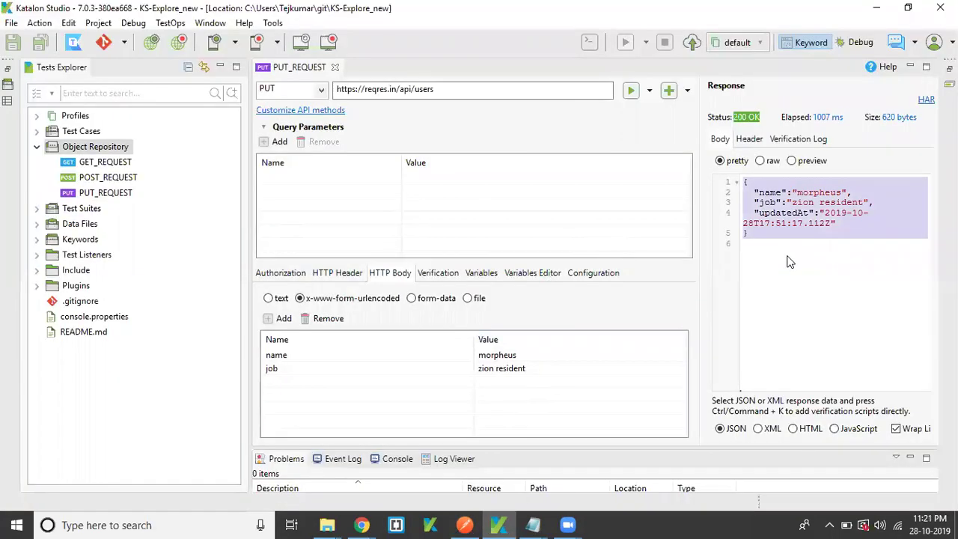
key(alt+Tab)
key(alt+Tab)
key(alt+Tab)
key(alt+Tab)
key(alt+Tab)
key(alt+Tab)
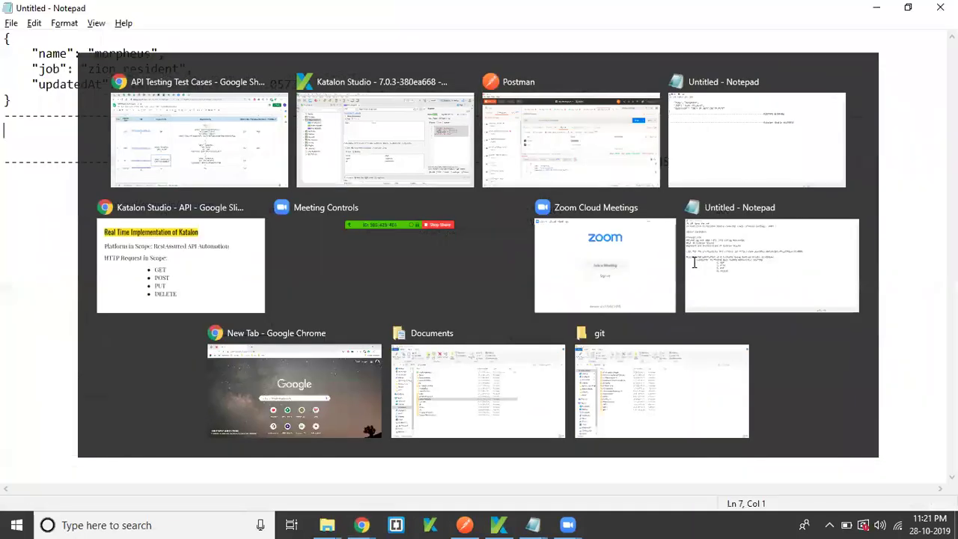
key(ctrl+v)
drag(81, 215, 8, 23)
click(262, 135)
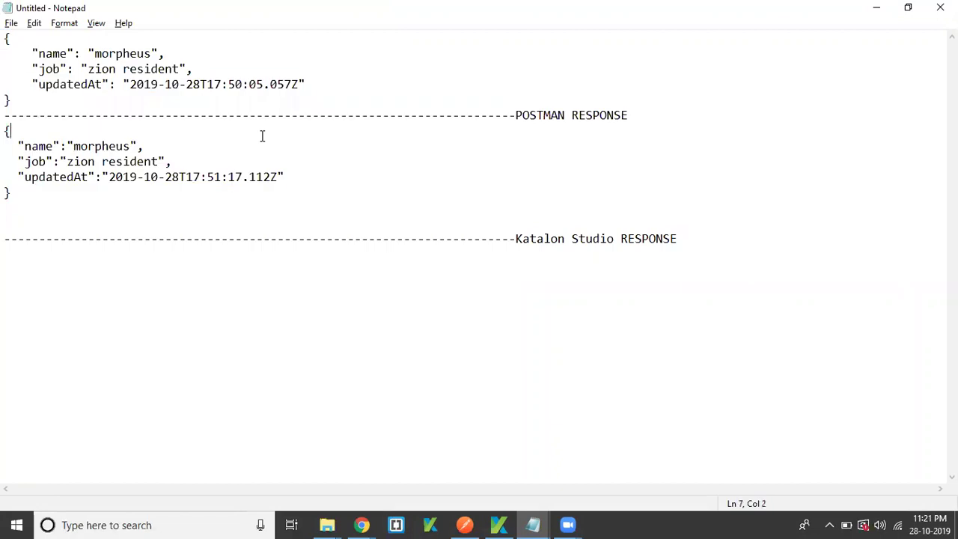
Step: Compare the name, job and updatedAt lines of the Postman and Katalon Studio responses in Notepad
click(303, 181)
drag(7, 192, 19, 178)
click(318, 161)
drag(305, 84, 33, 85)
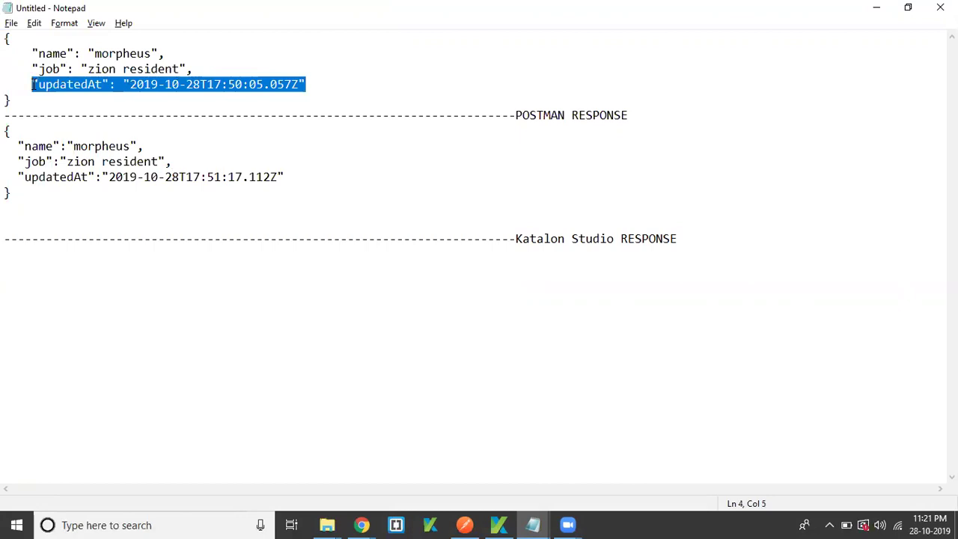
click(33, 85)
drag(291, 178, 17, 176)
click(360, 143)
drag(285, 177, 15, 174)
click(152, 130)
drag(165, 162, 6, 130)
click(218, 128)
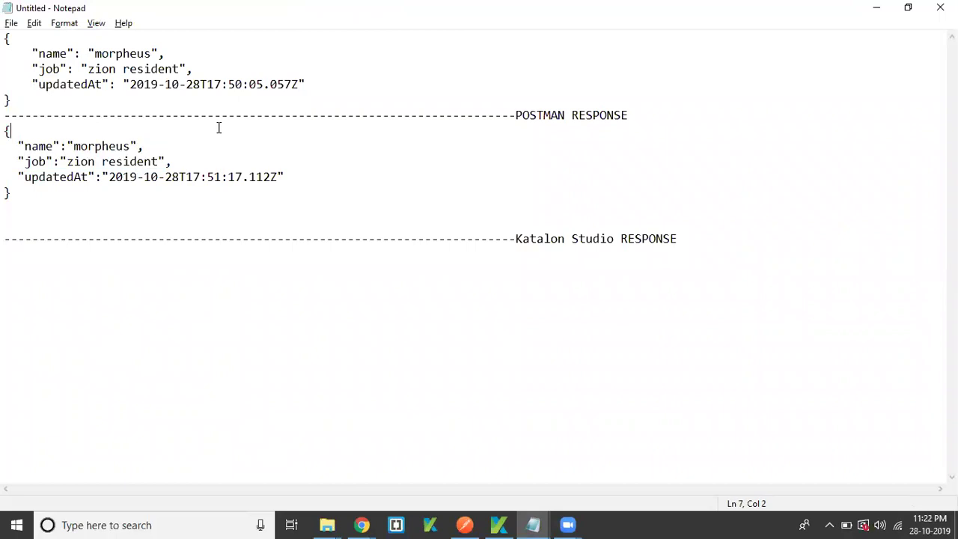
Step: Switch to the test case sheet and enter PASS as the PUT row's test execution status
key(alt+Tab)
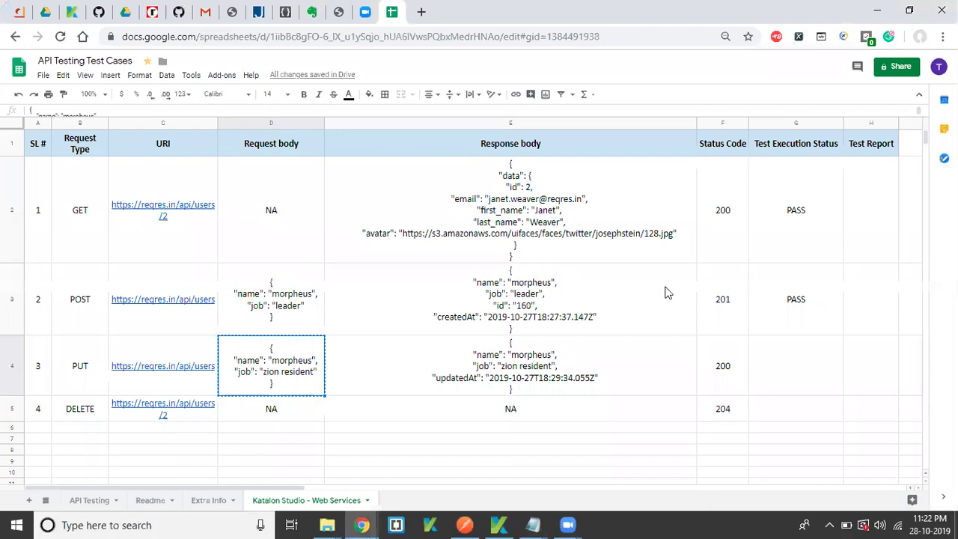
click(769, 360)
text(PASS)
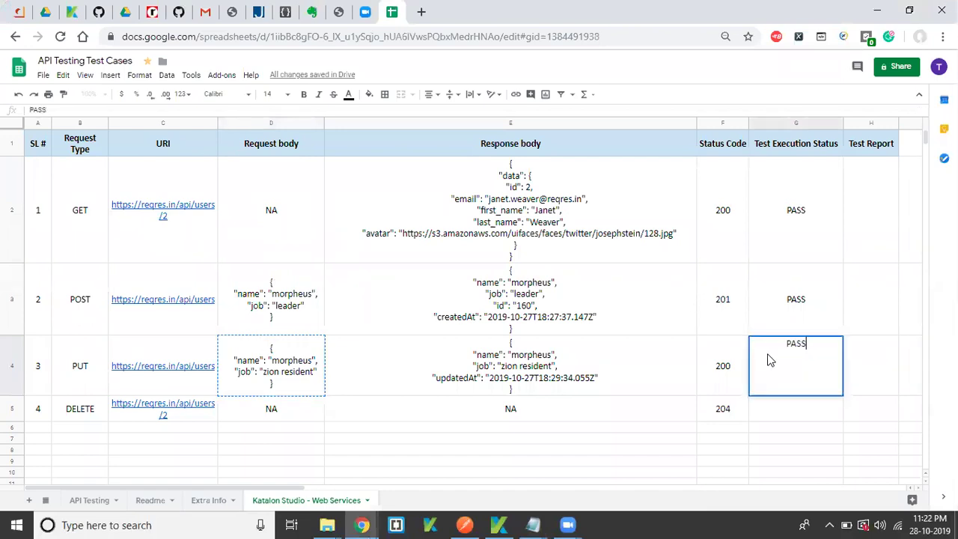
click(789, 368)
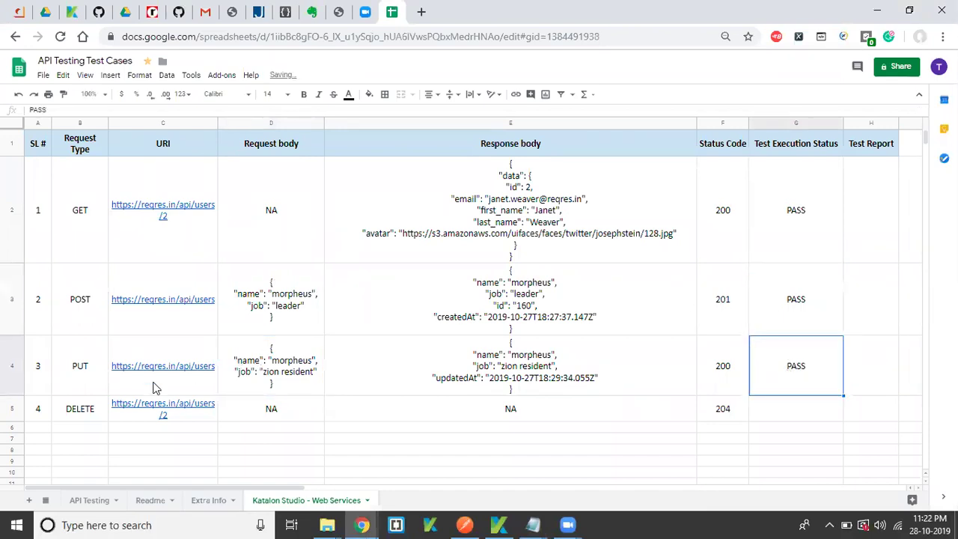
Step: Copy the DELETE row's URI from the sheet, then in Postman set the method to DELETE and replace the request URL with it
click(207, 422)
key(ctrl+c)
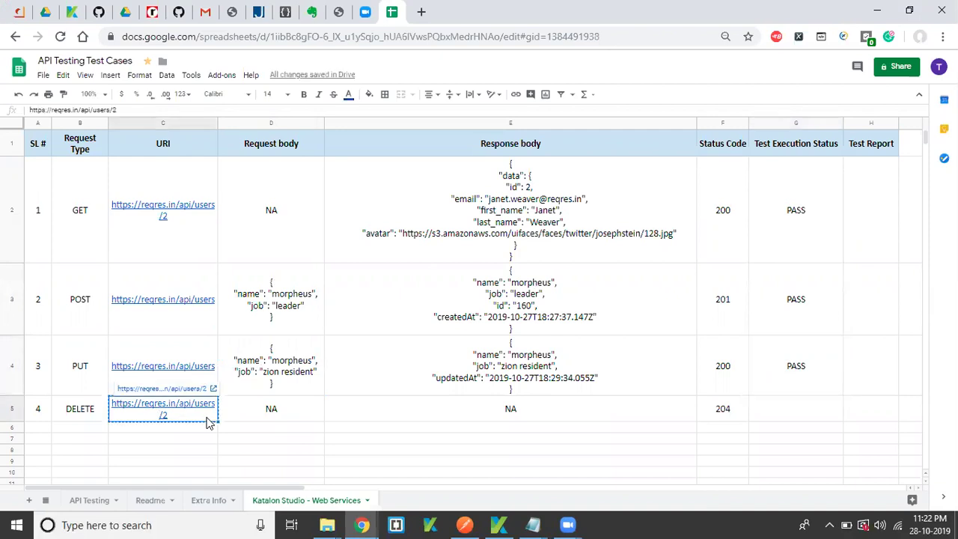
key(alt+Tab)
key(alt+Tab)
key(alt+Tab)
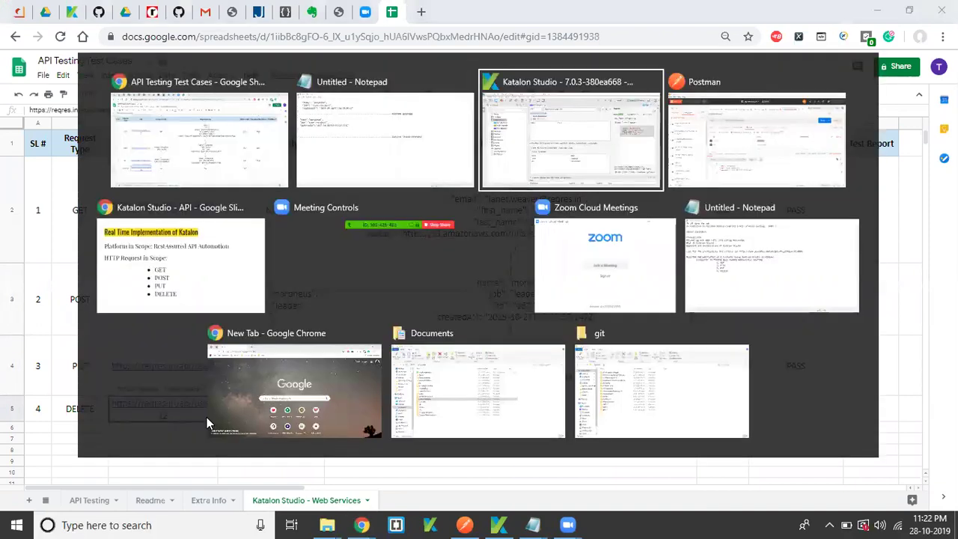
click(291, 155)
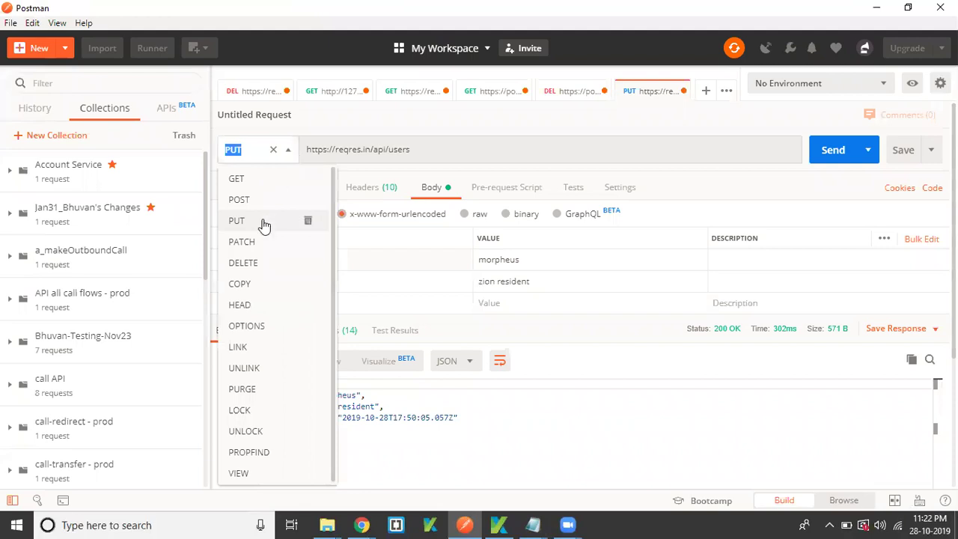
click(265, 260)
triple_click(447, 149)
key(ctrl+v)
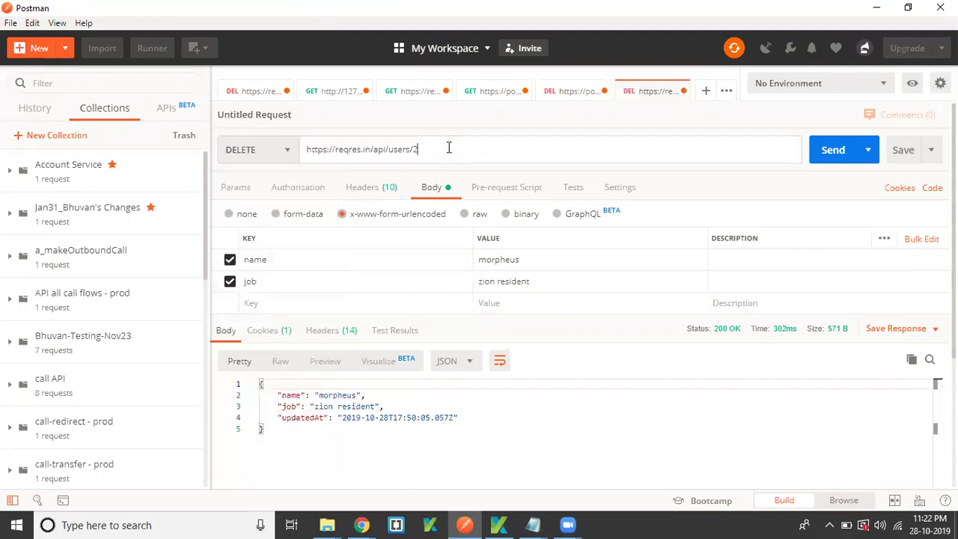
Step: Switch to the test case sheet and check the DELETE row's expected request body, response body and status code
key(alt+Tab)
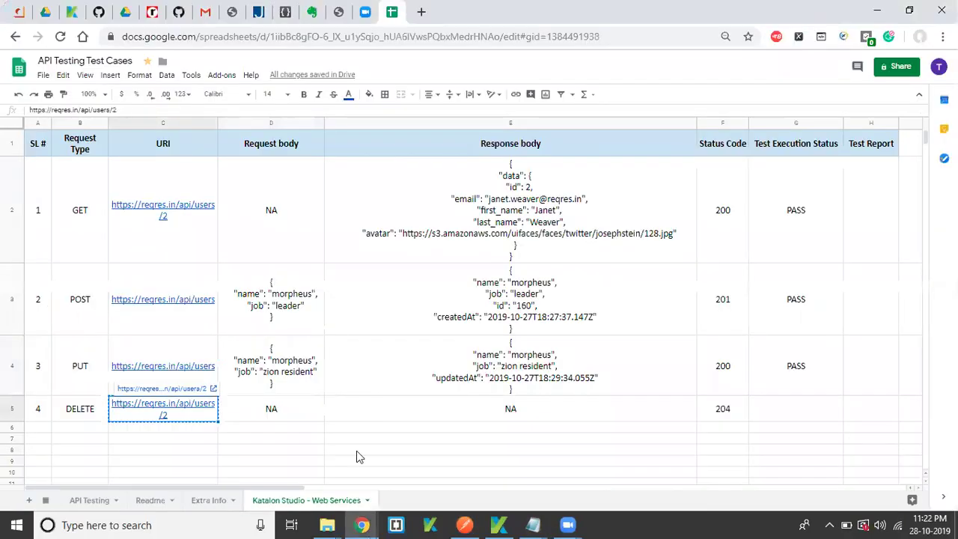
click(425, 408)
click(316, 411)
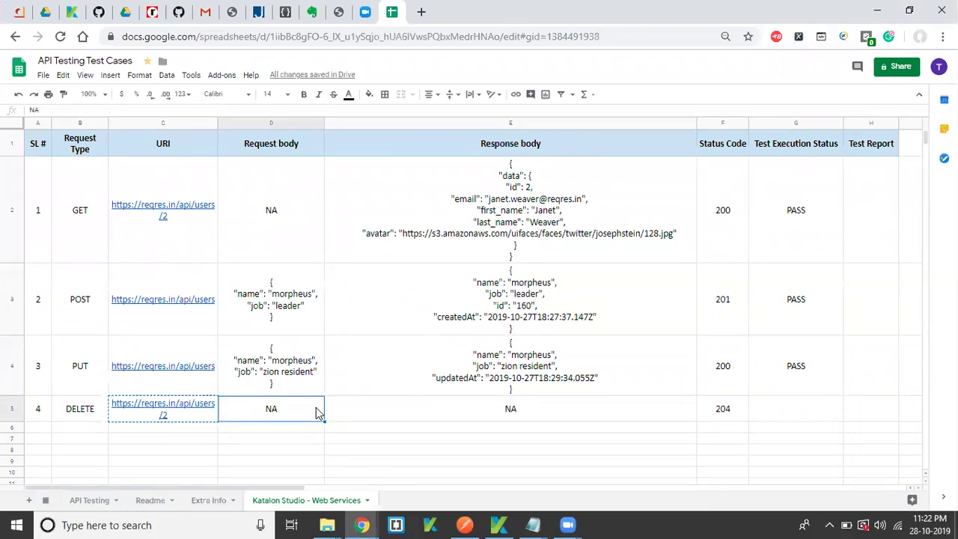
click(505, 421)
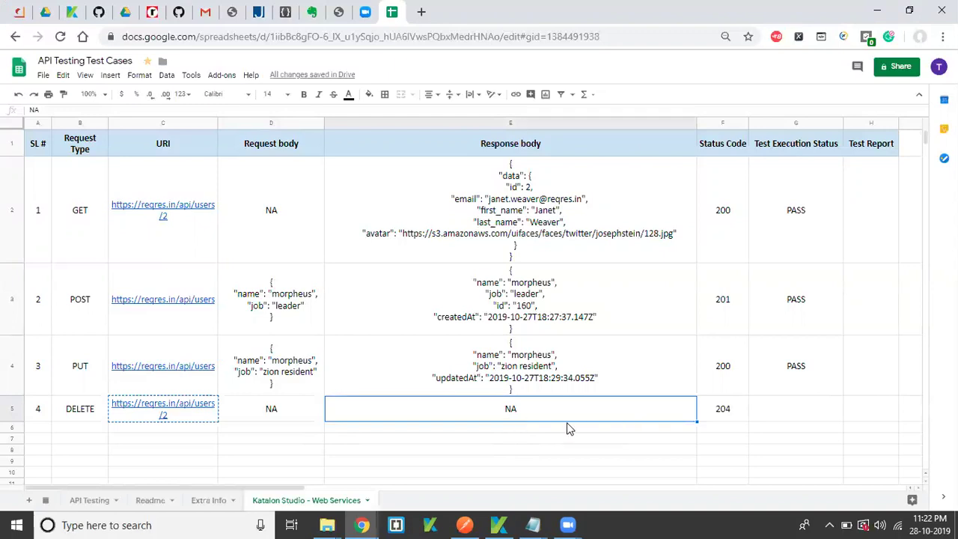
click(721, 411)
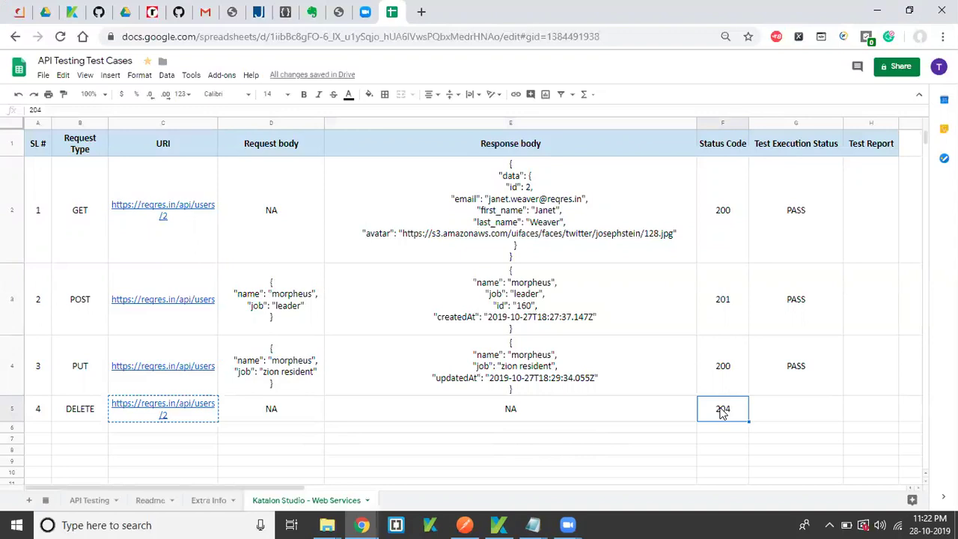
Step: Send the DELETE request in Postman and check its status and response body against the sheet's DELETE row
key(alt+Tab)
click(824, 157)
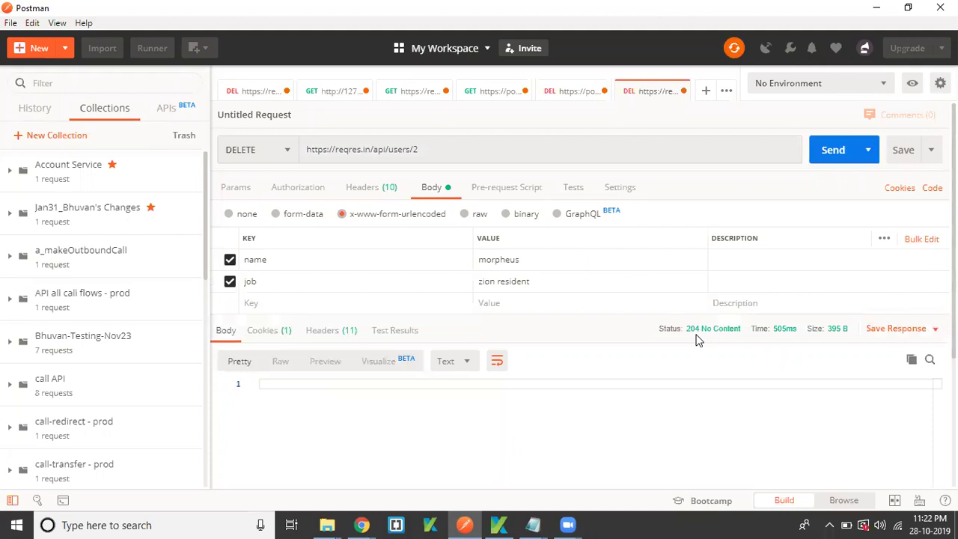
key(alt+Tab)
key(alt+Tab)
Step: Copy the DELETE request's whole URL from Postman and switch to Katalon Studio
click(440, 144)
key(ctrl+a)
key(ctrl+c)
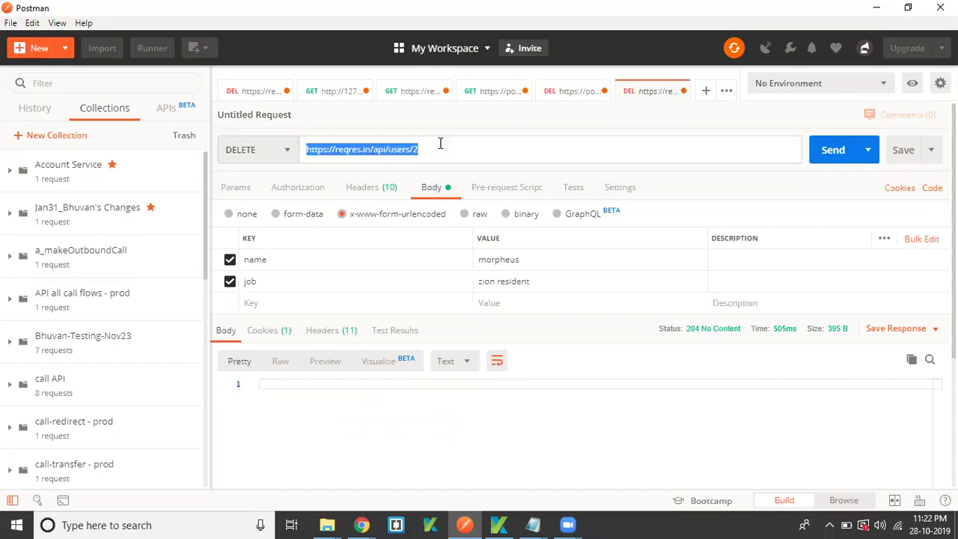
key(alt+Tab)
key(alt+Tab)
key(alt+Tab)
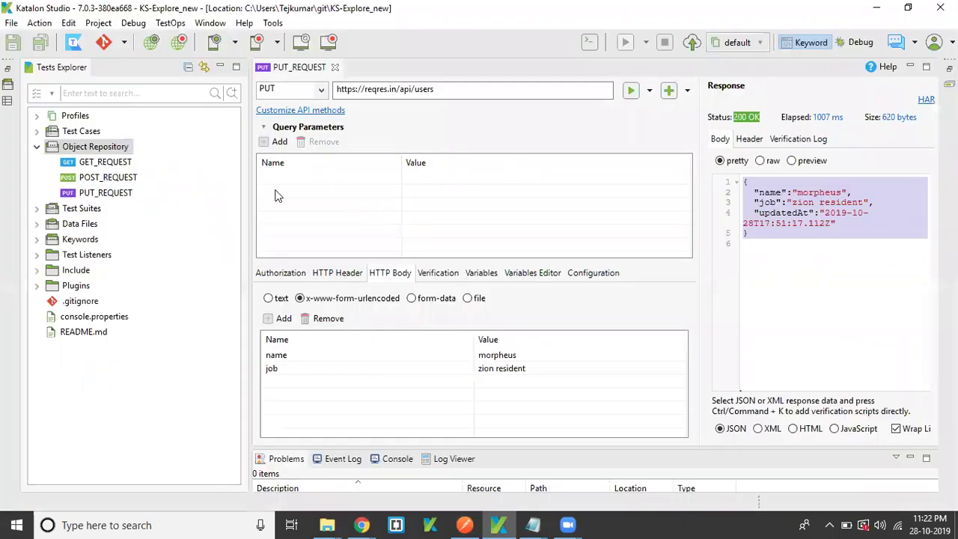
right_click(107, 150)
mouse_move(190, 165)
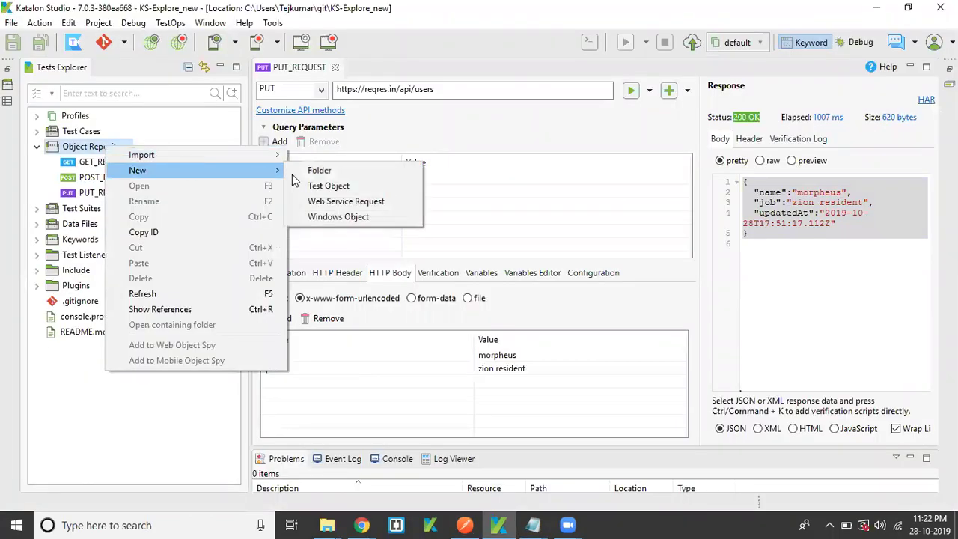
click(326, 201)
text(DELETE_REQUEST)
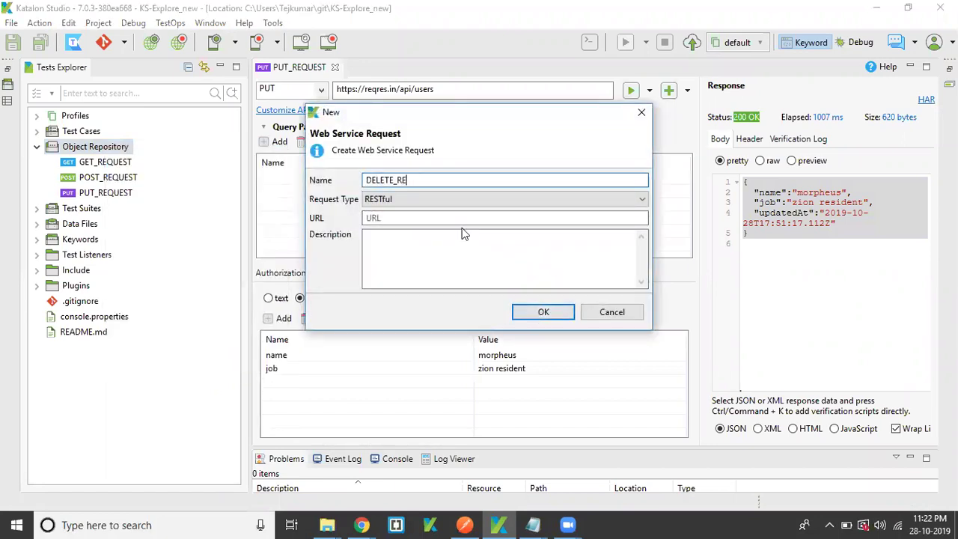
click(440, 218)
key(ctrl+v)
click(544, 313)
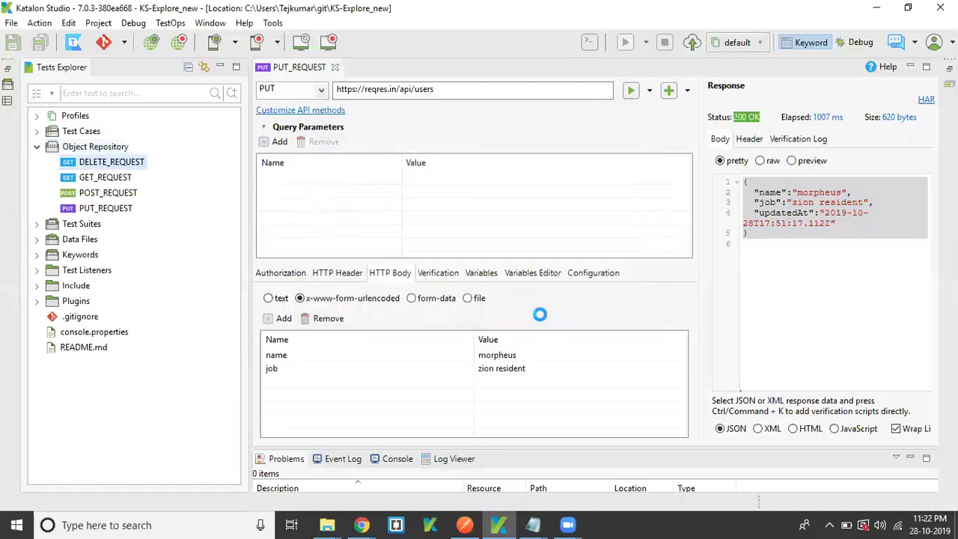
Step: Close the PUT_REQUEST editor and set DELETE_REQUEST's method to DELETE
click(306, 65)
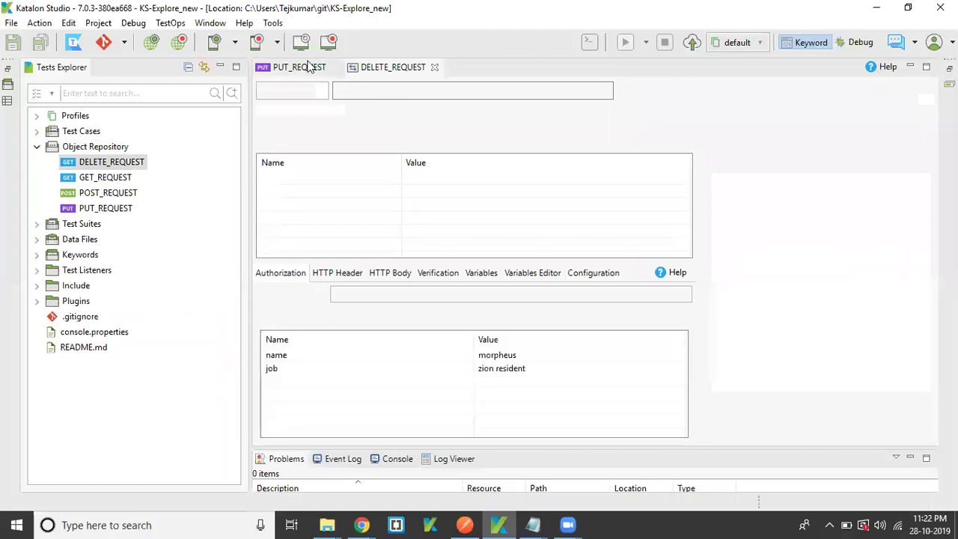
click(334, 68)
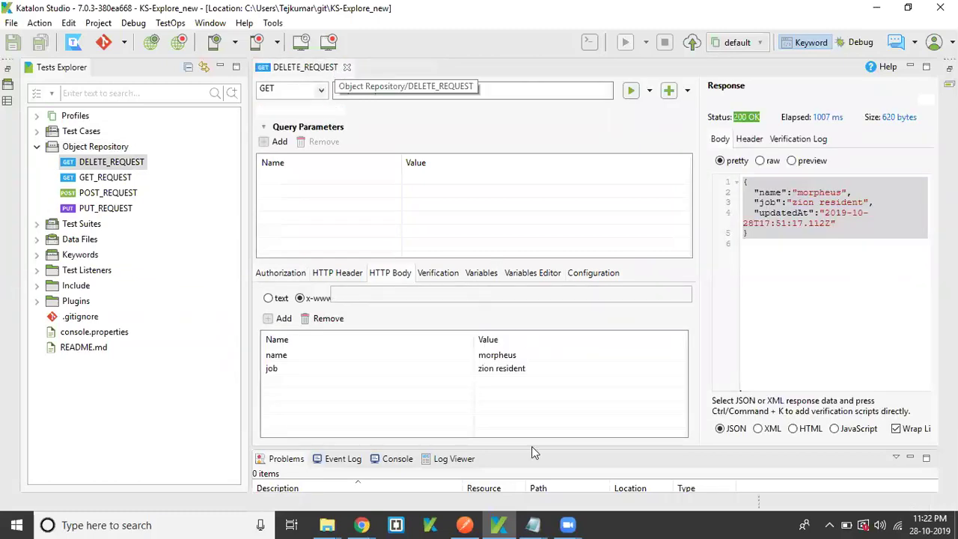
mouse_move(569, 523)
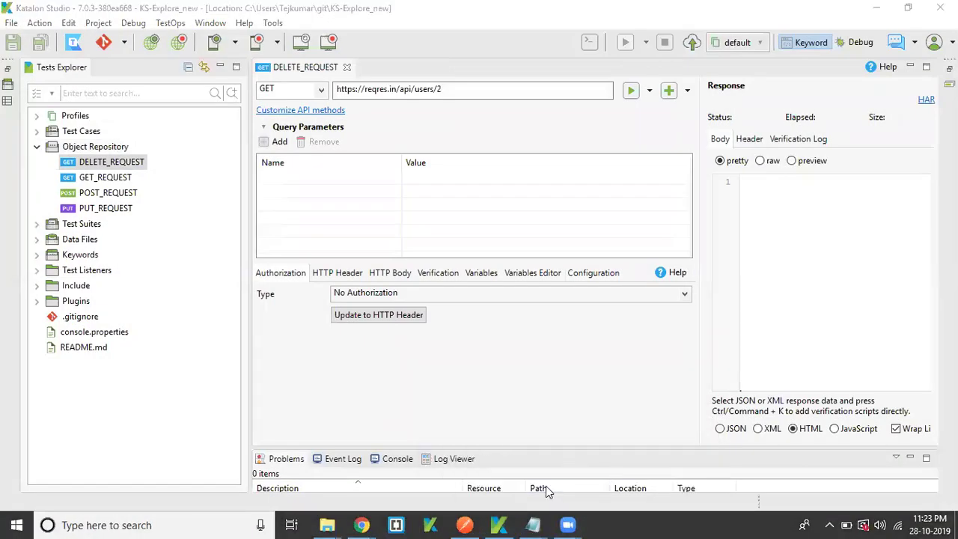
click(537, 369)
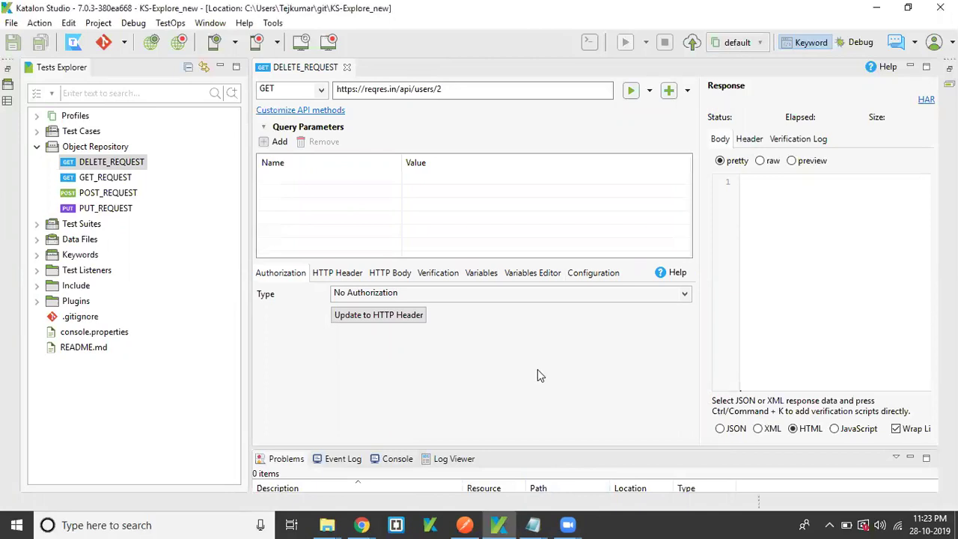
click(321, 90)
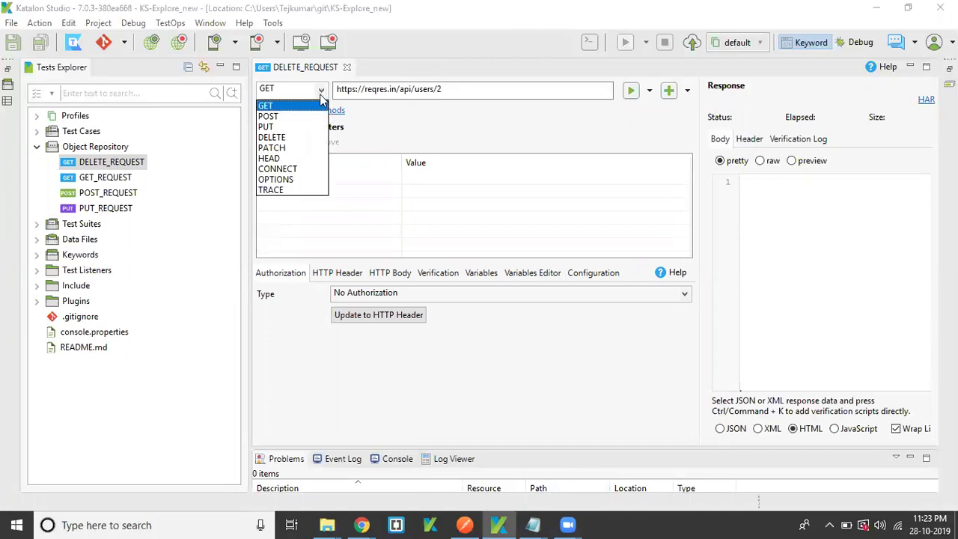
click(278, 137)
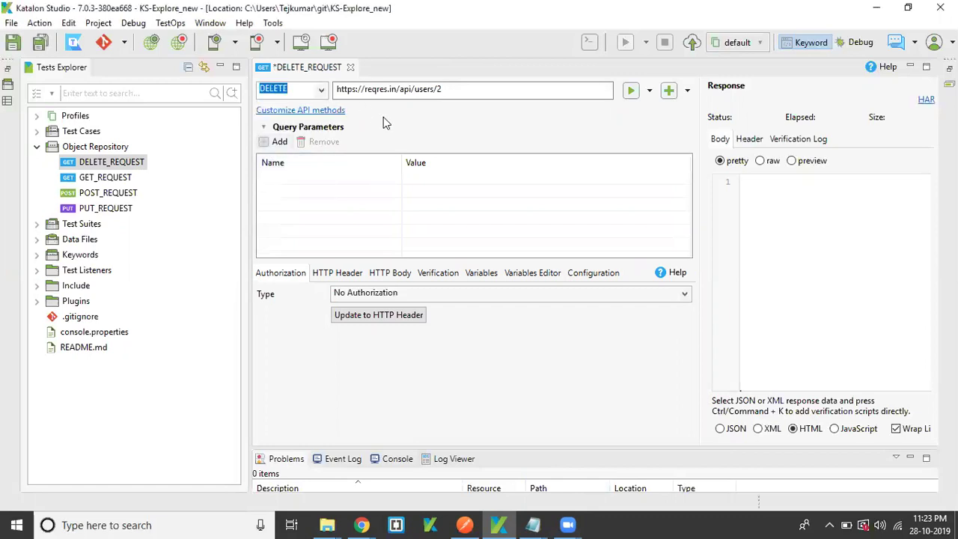
Step: View DELETE_REQUEST's HTTP body settings and try to run the request with its changes saved
click(377, 276)
click(630, 91)
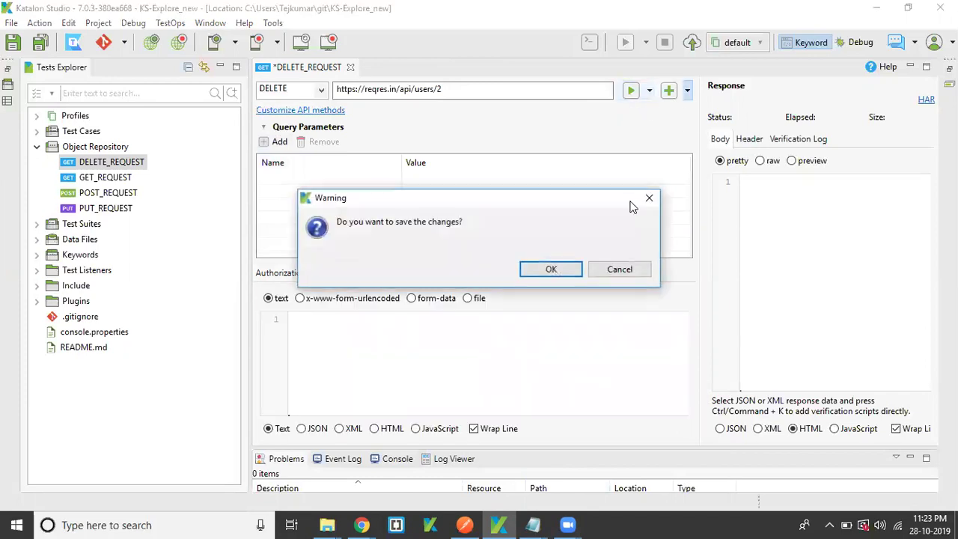
click(550, 269)
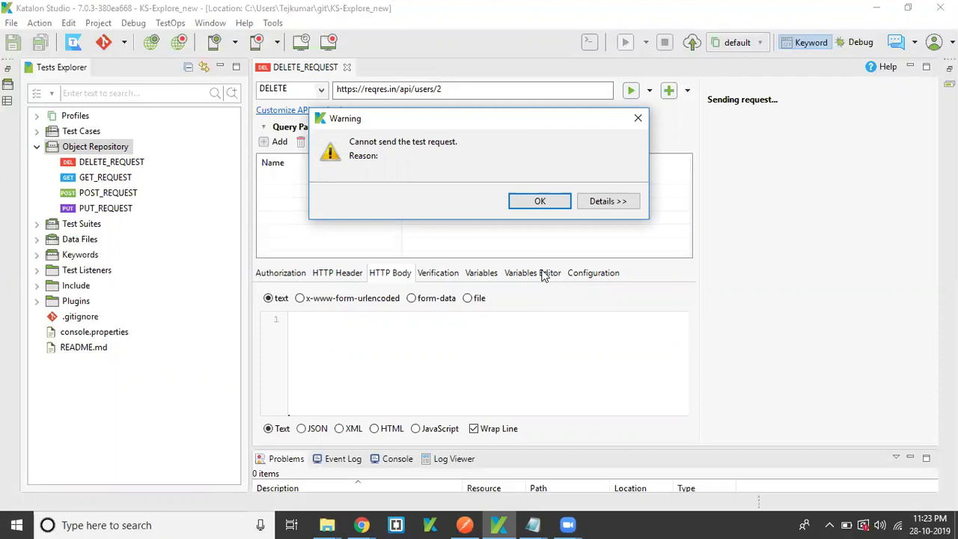
click(547, 199)
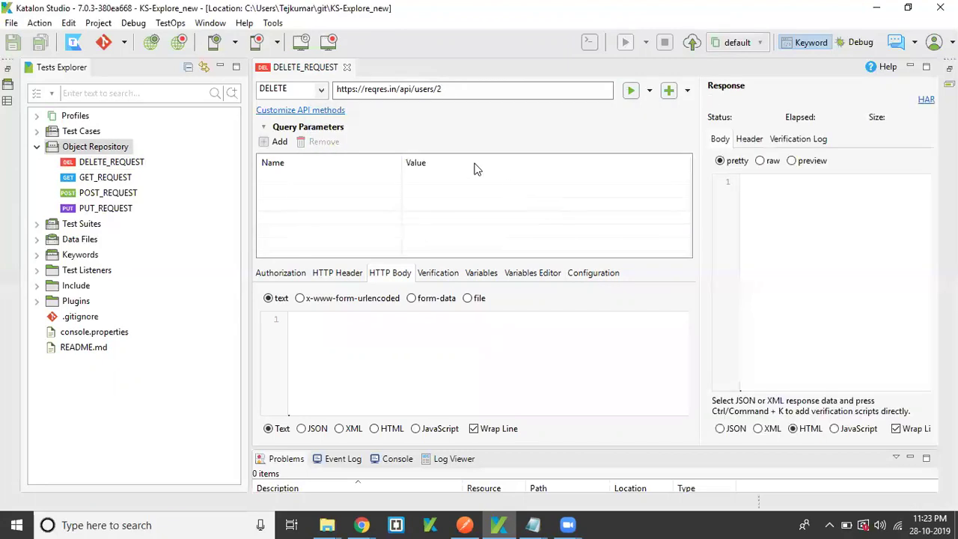
Step: Check the installed Katalon Studio version in the program's About information
click(272, 23)
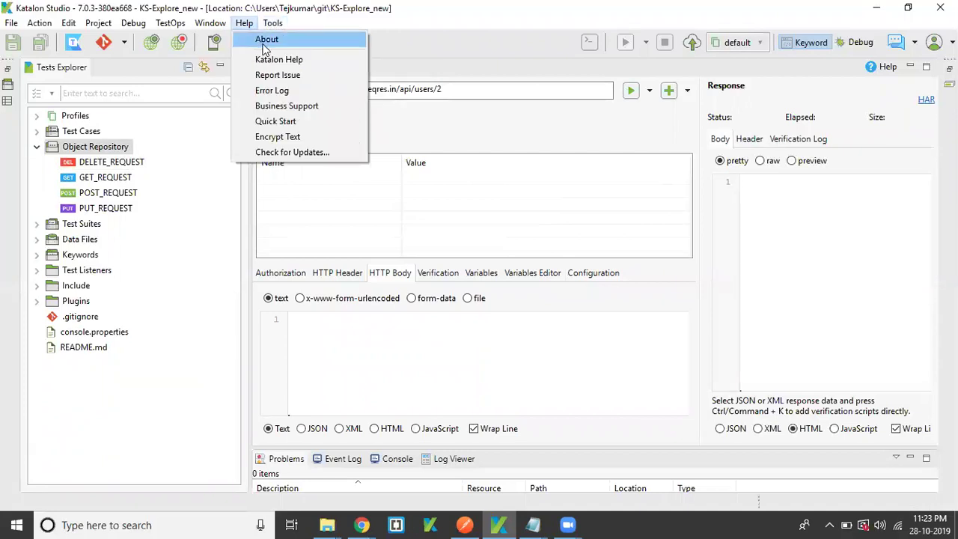
click(261, 40)
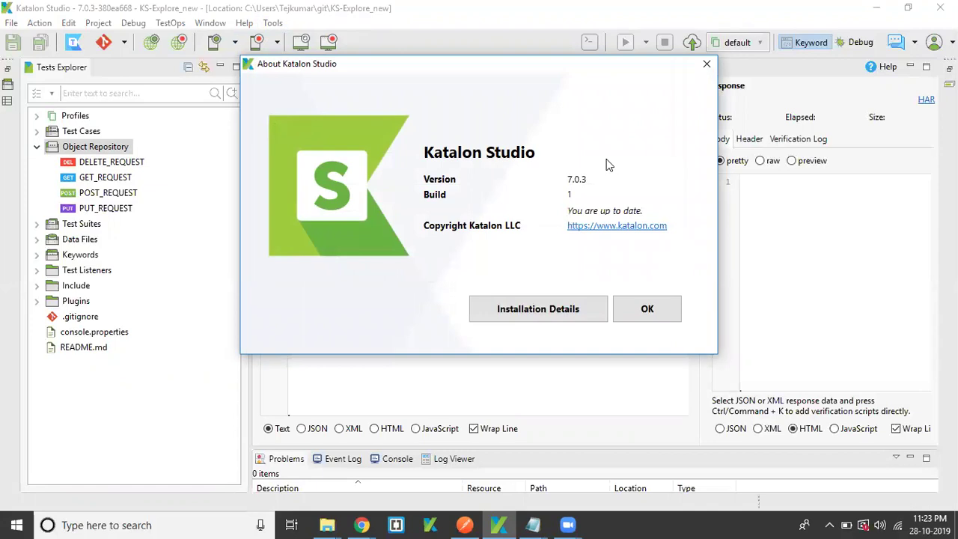
click(645, 310)
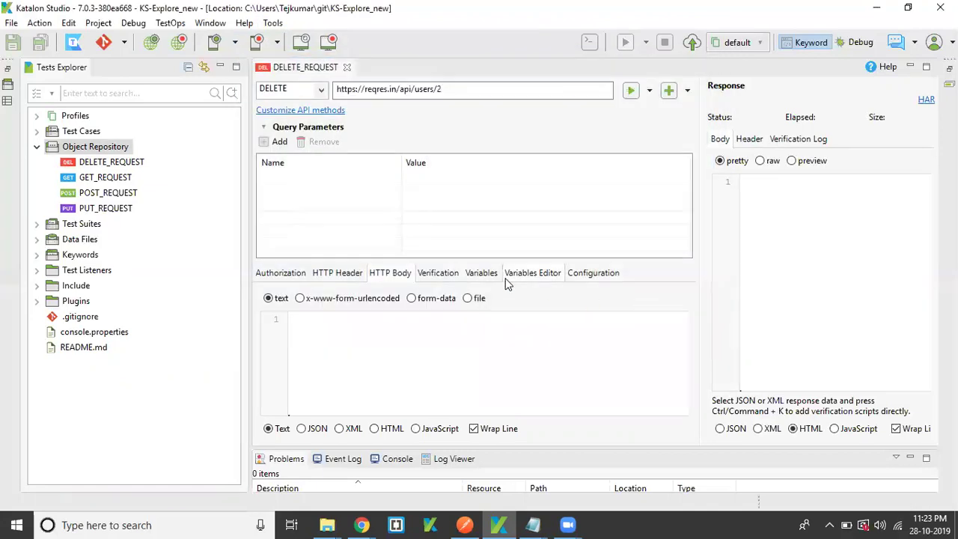
Step: Switch to Postman, resend the DELETE request, set its body to none and send it again
key(alt+Tab)
click(834, 158)
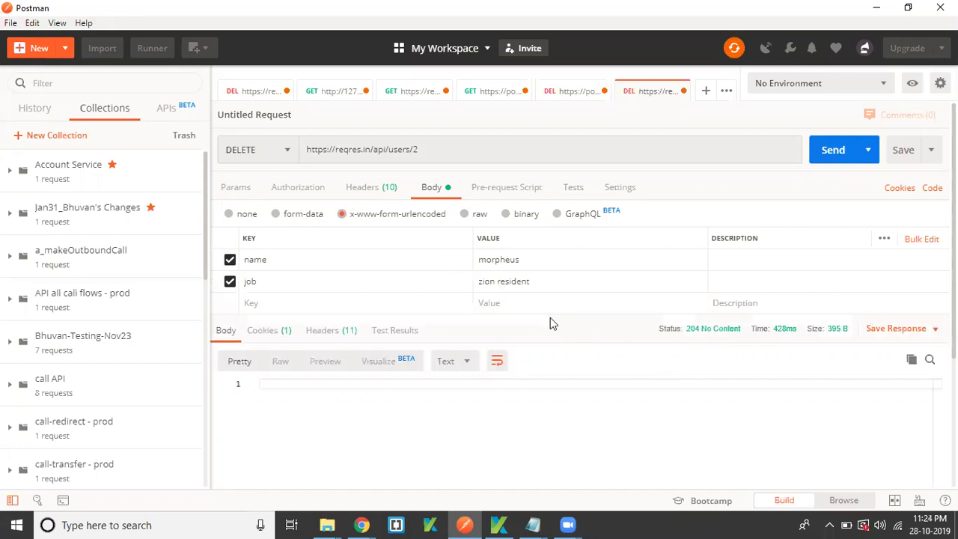
click(229, 214)
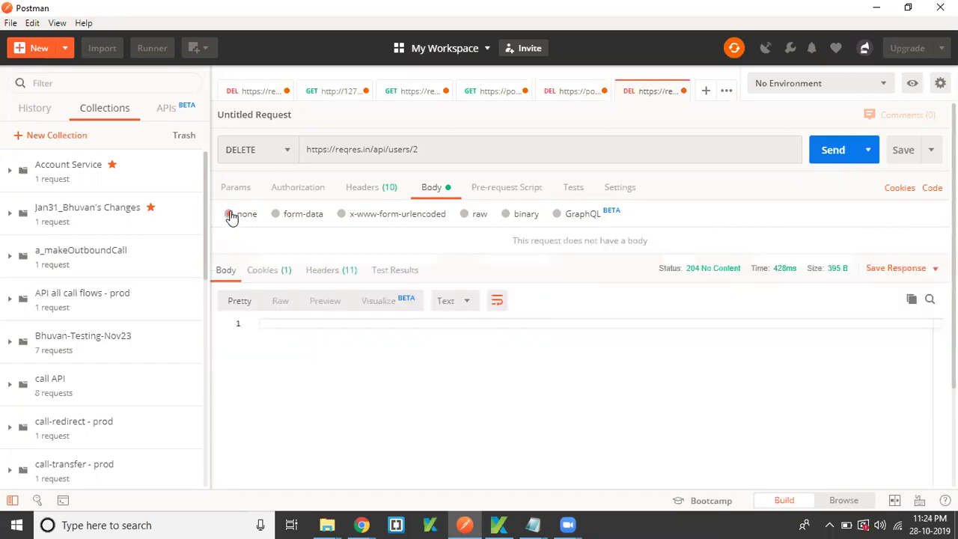
click(834, 150)
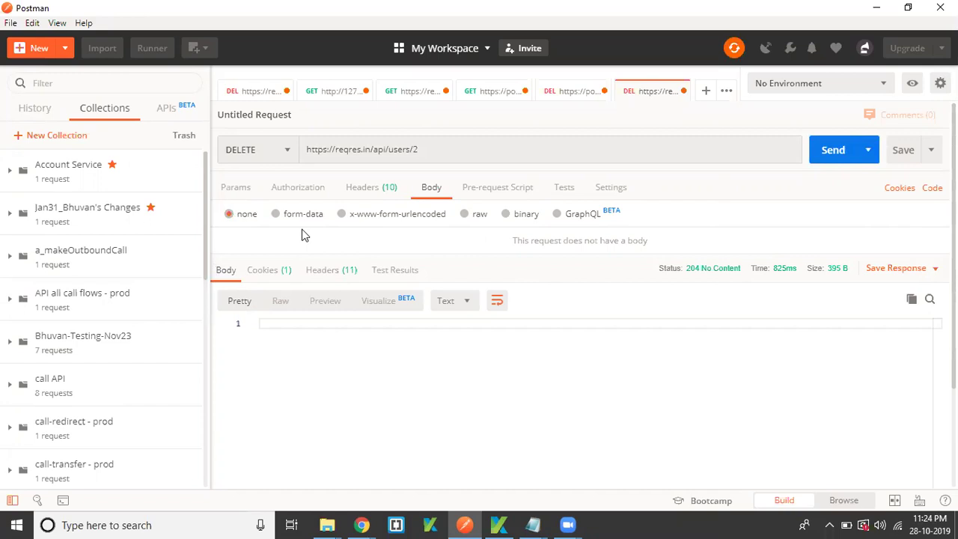
Step: Look back at DELETE_REQUEST in Katalon Studio and switch to the slide listing the HTTP requests in scope
key(alt+Tab)
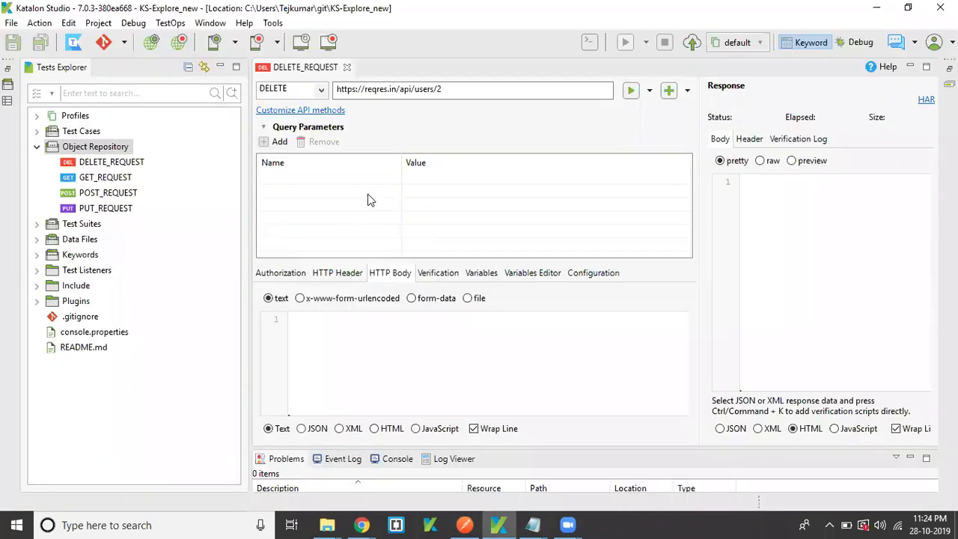
key(alt+Tab)
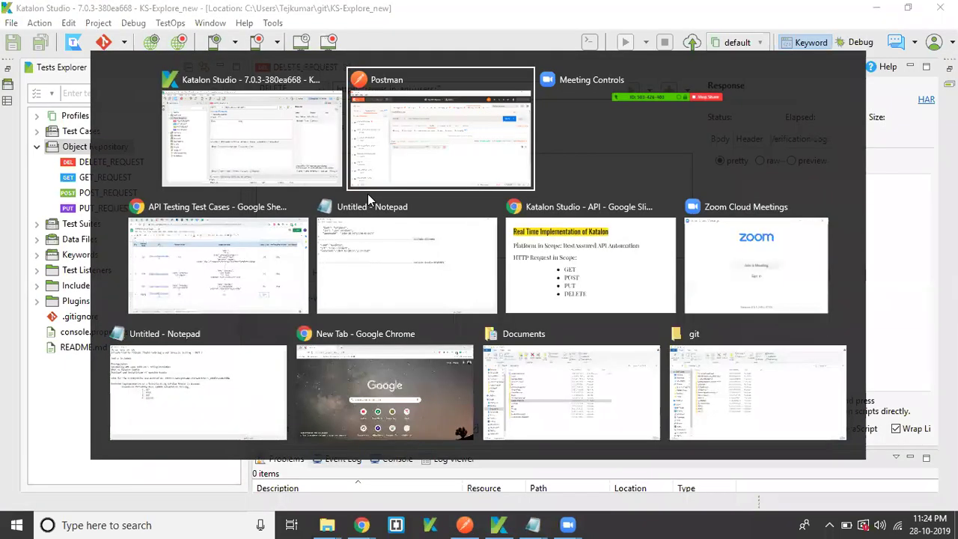
key(alt+Tab)
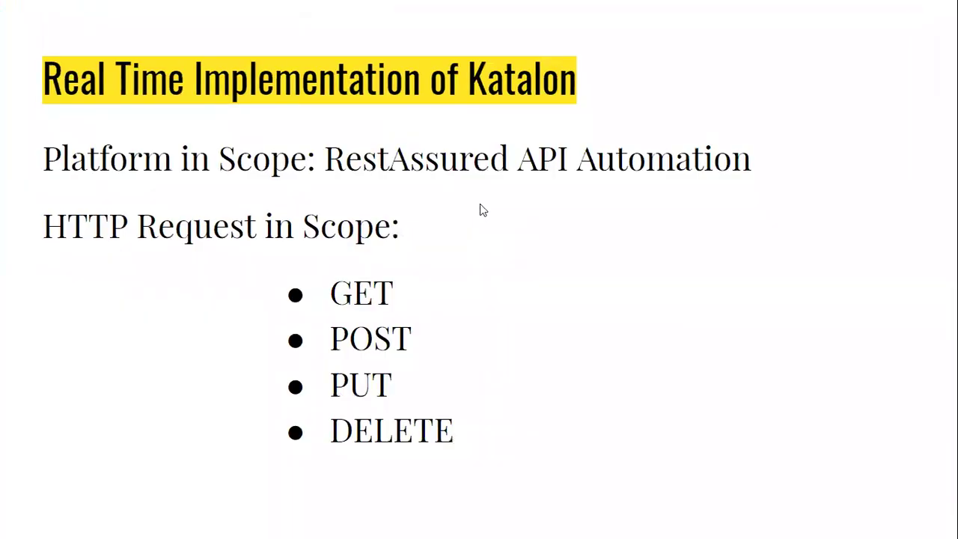